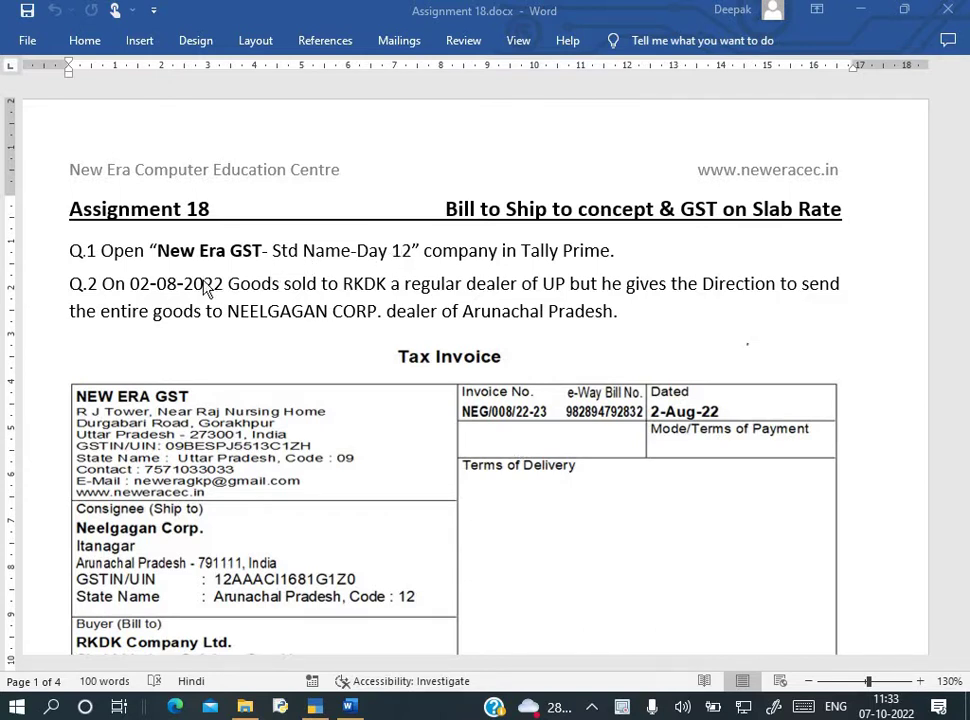
- Read the Q.2 bill-to-ship-to question and its Tax Invoice for RKDK Company Ltd. and Neelgagan Corp. in Assignment 18
scroll(197, 292, down, 2)
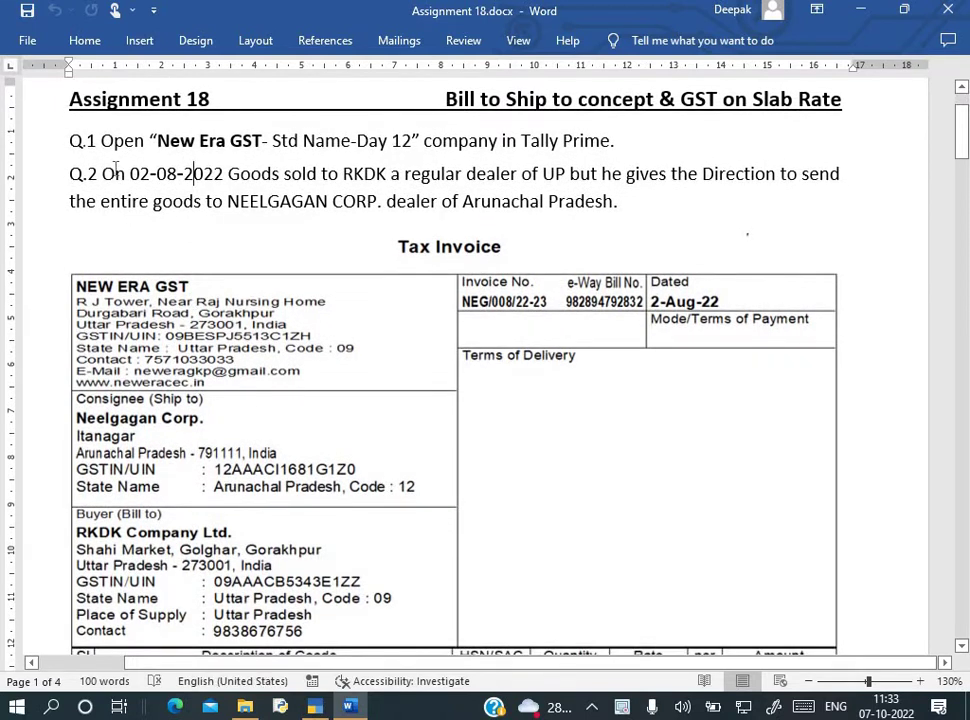
drag(103, 176, 388, 176)
drag(148, 222, 262, 197)
drag(333, 201, 441, 201)
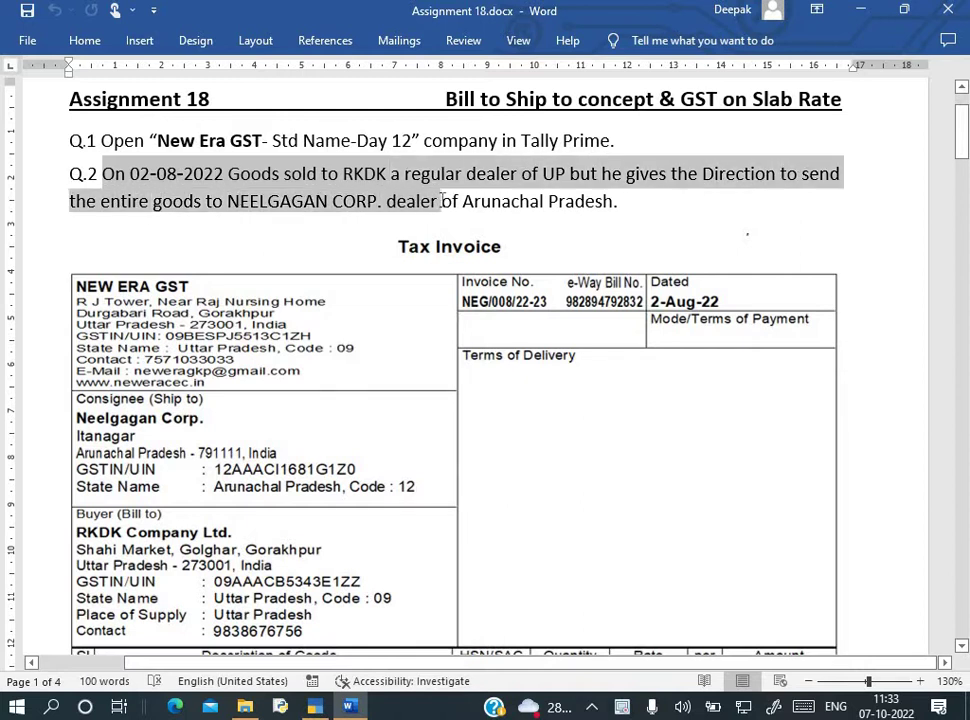
mouse_move(524, 196)
mouse_down()
mouse_move(556, 198)
mouse_move(531, 196)
mouse_up()
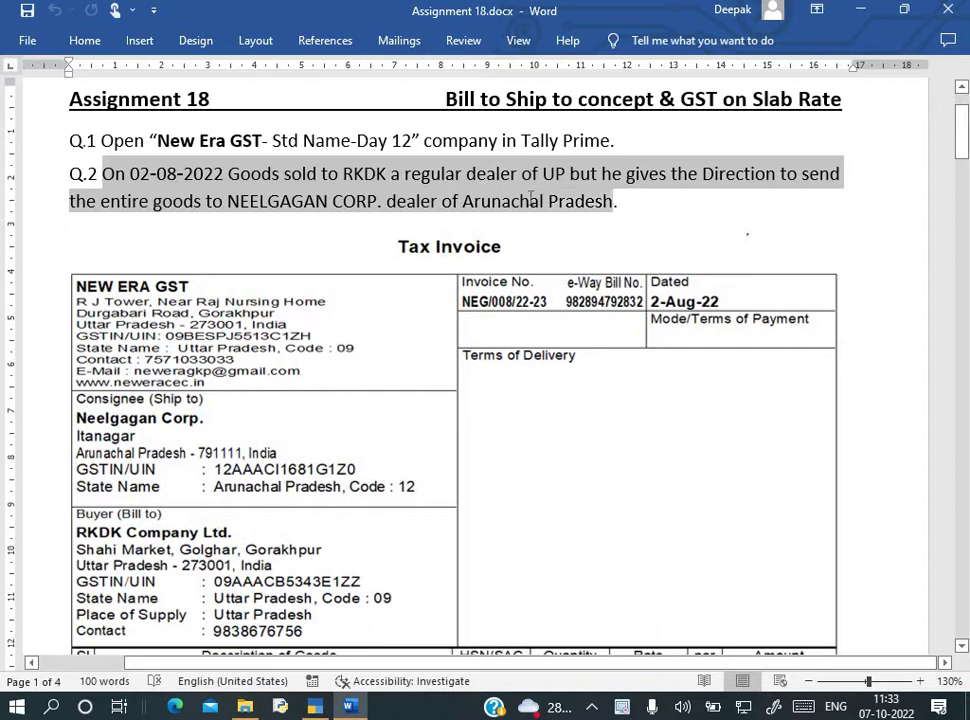
click(531, 197)
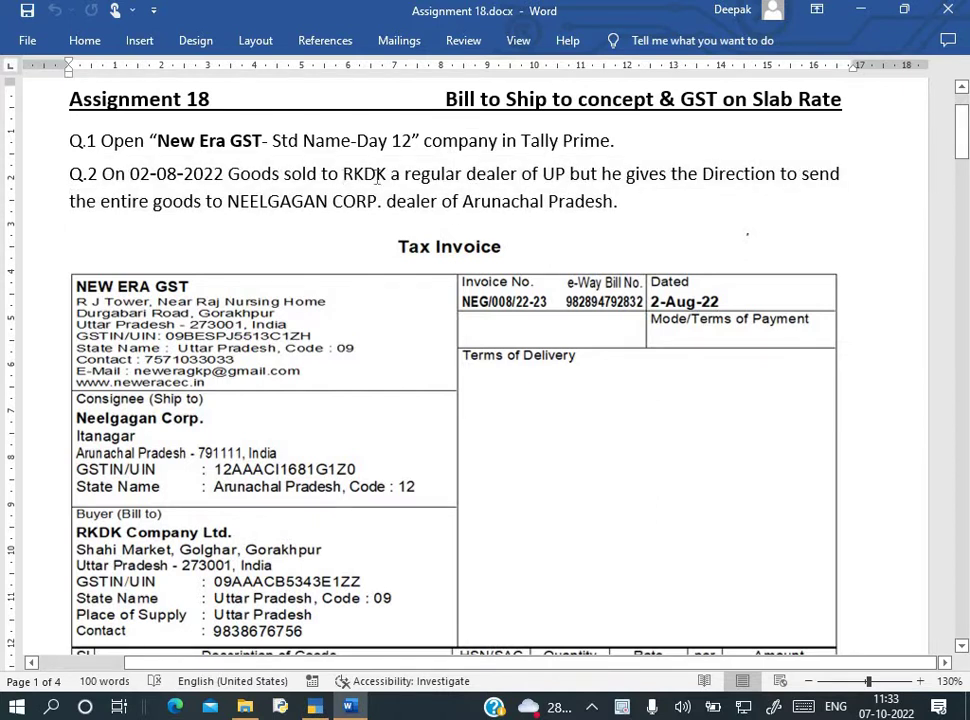
drag(384, 176, 513, 177)
click(555, 174)
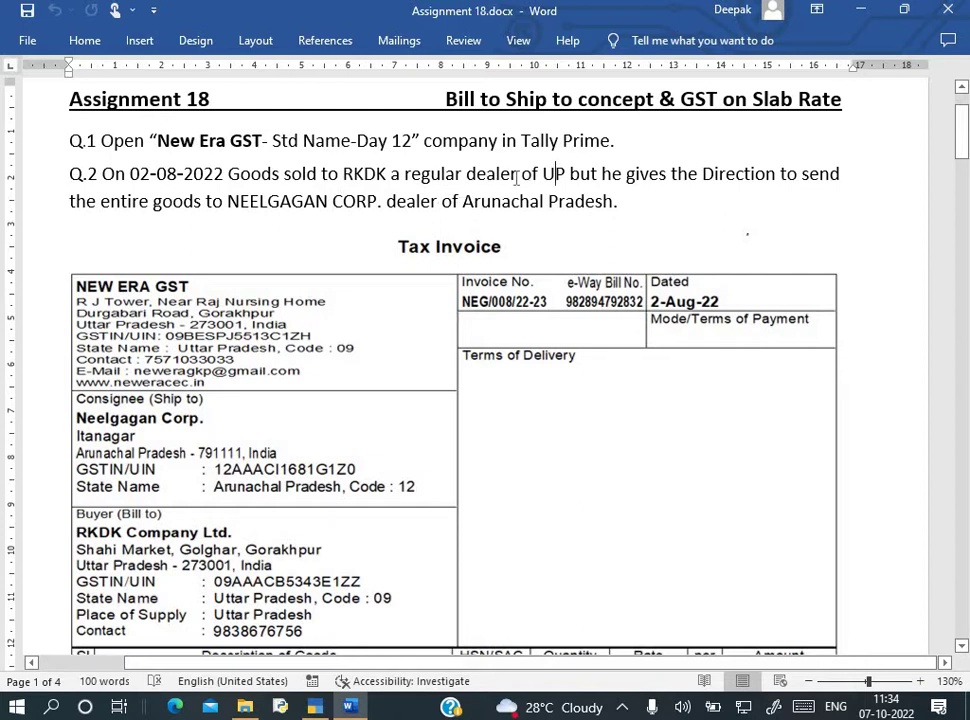
scroll(436, 287, down, 3)
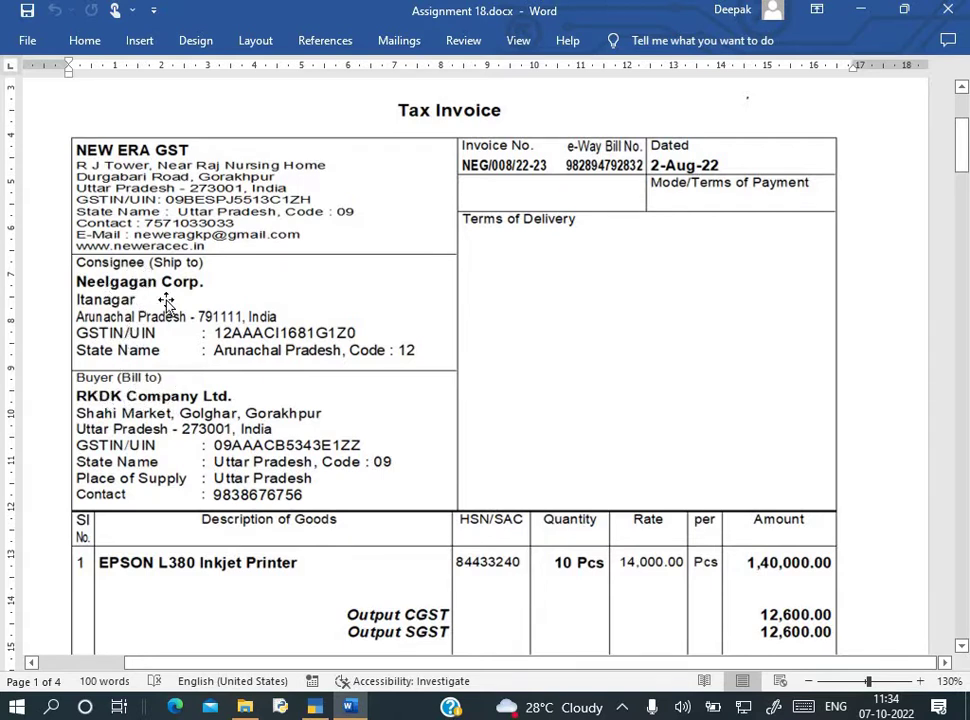
scroll(255, 415, down, 1)
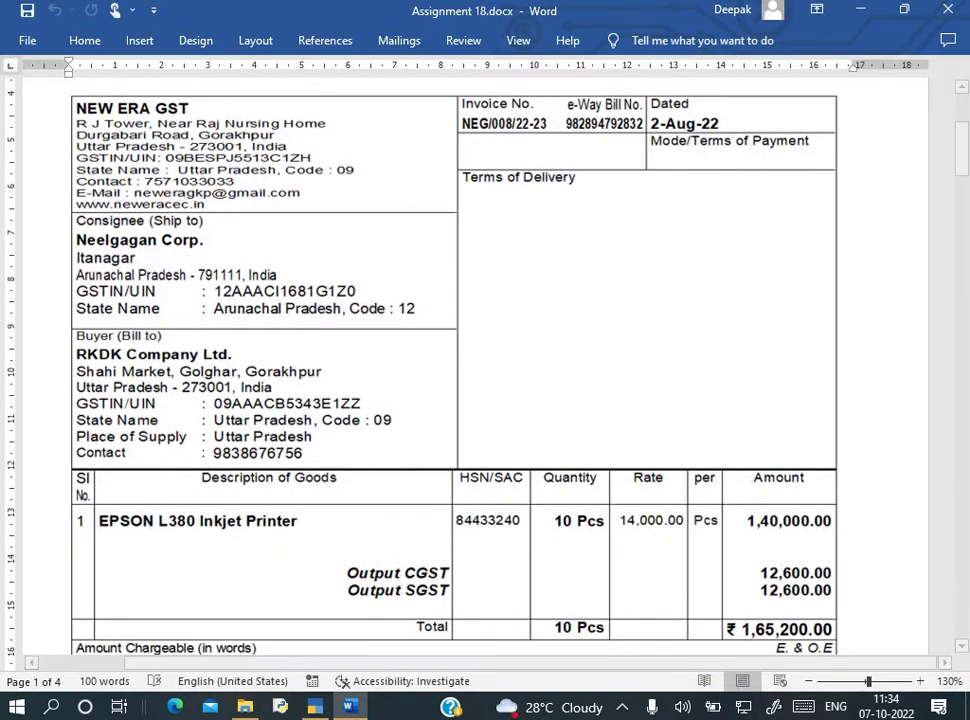
- Switch to TallyPrime and open voucher entry for the company New Era GST A12
click(312, 706)
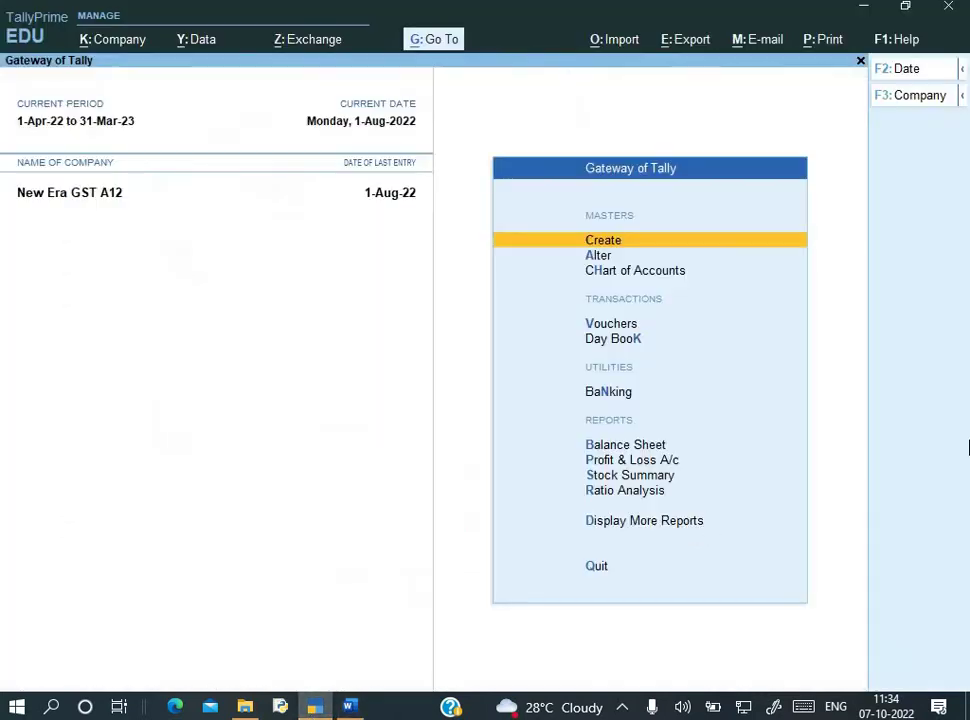
key(Down)
key(Down)
key(Down)
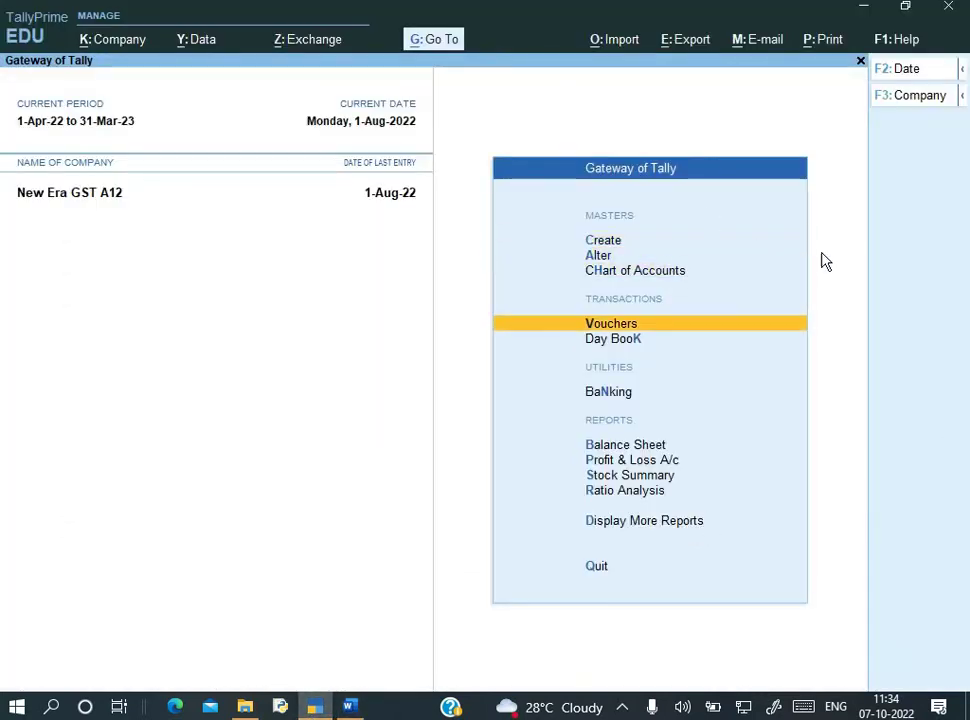
key(Return)
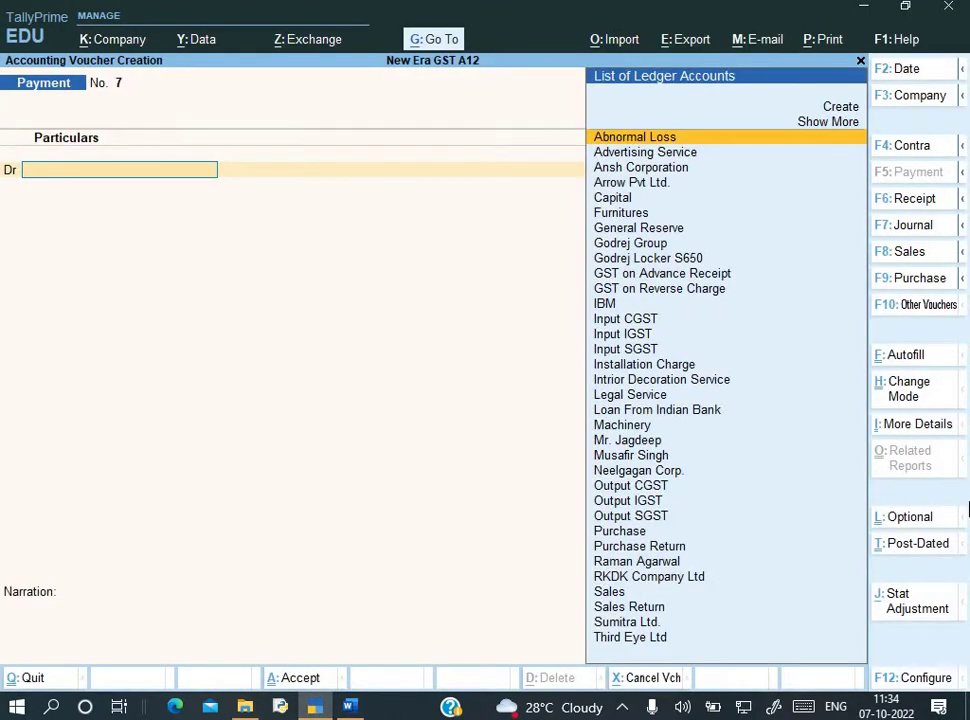
- Set the voucher date to 2-Aug-22 and change the voucher type to Sales, checking the date against the assignment
key(F2)
key(alt+Tab)
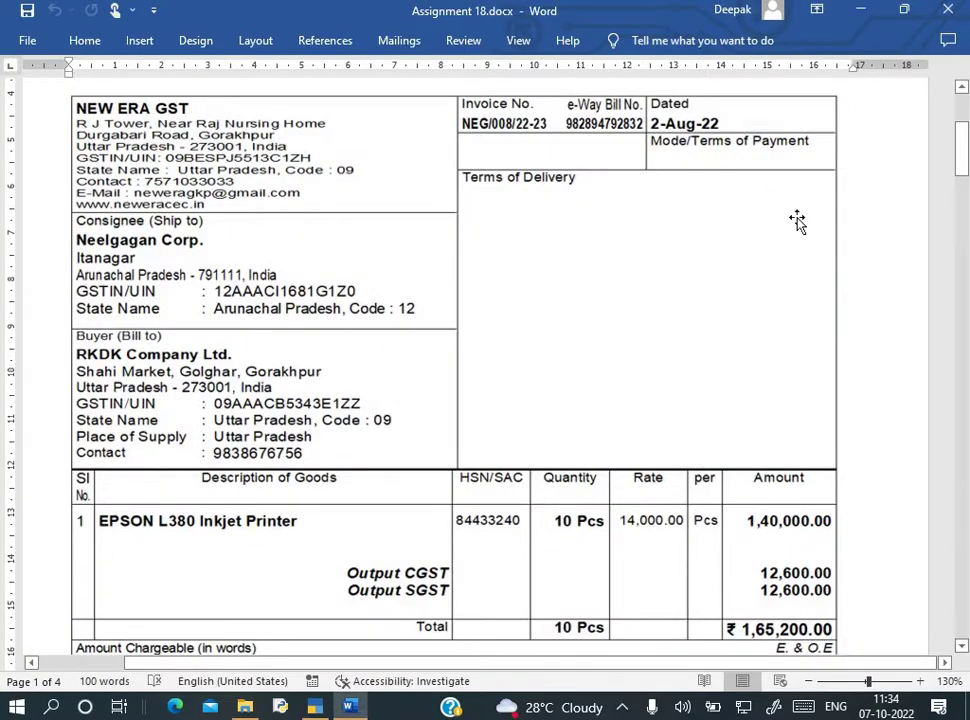
key(alt+Tab)
key(Return)
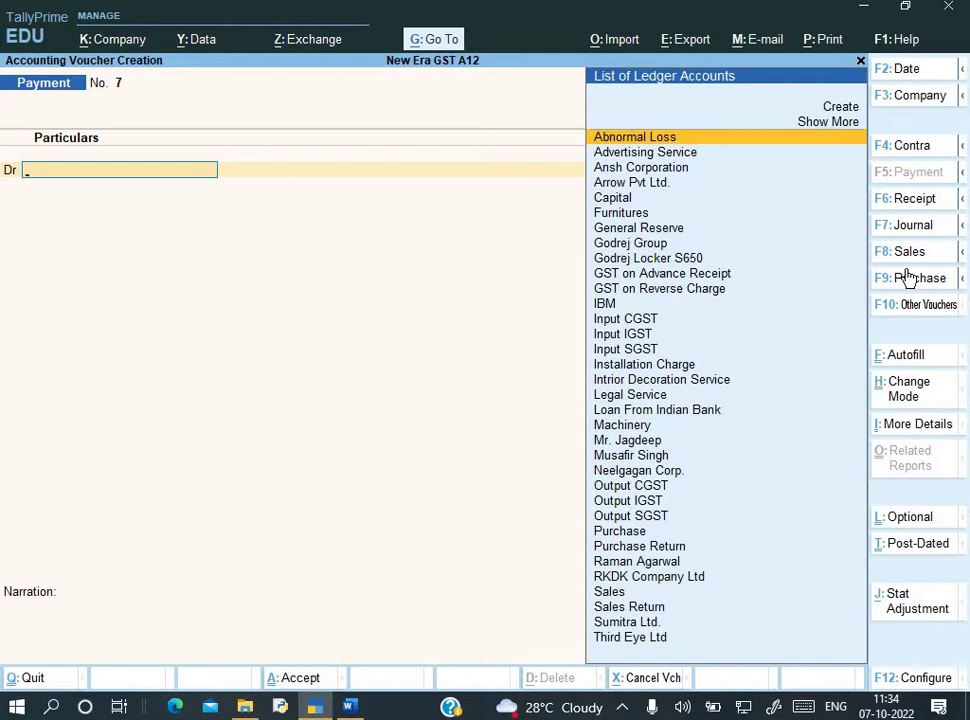
key(F8)
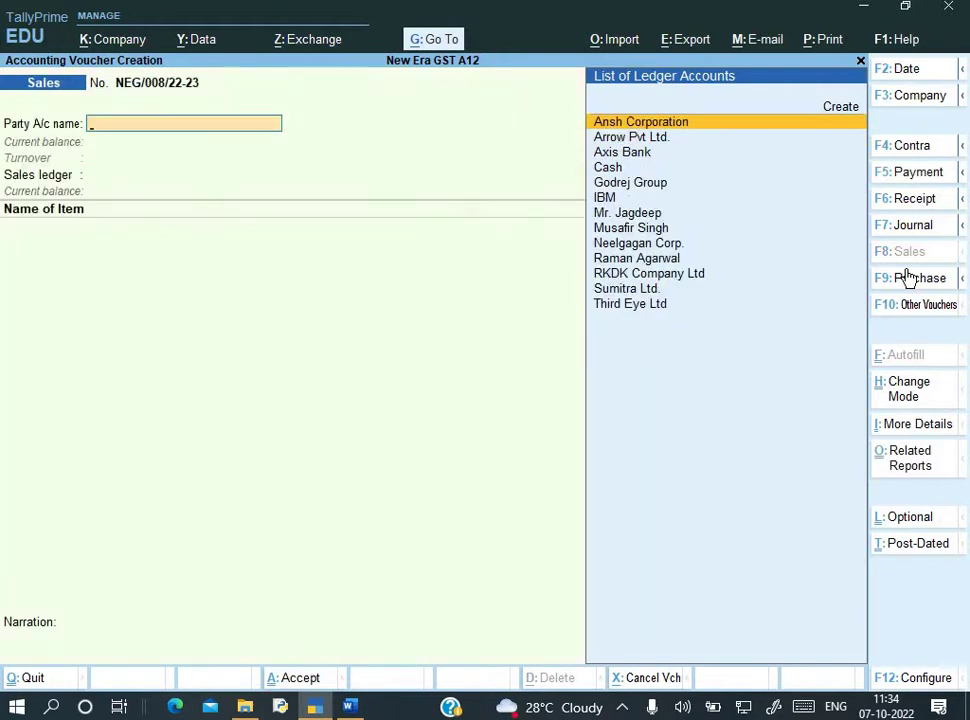
- Check the buyer on the assignment invoice and choose RKDK Company Ltd as the sales voucher's party account
key(alt+Tab)
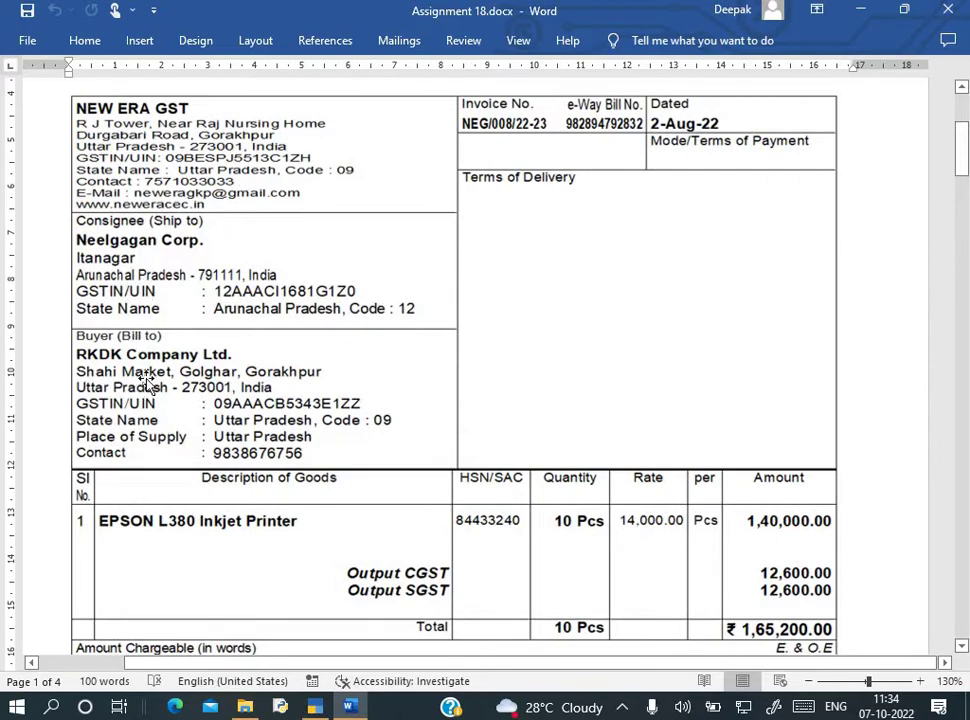
key(alt+Tab)
key(Down)
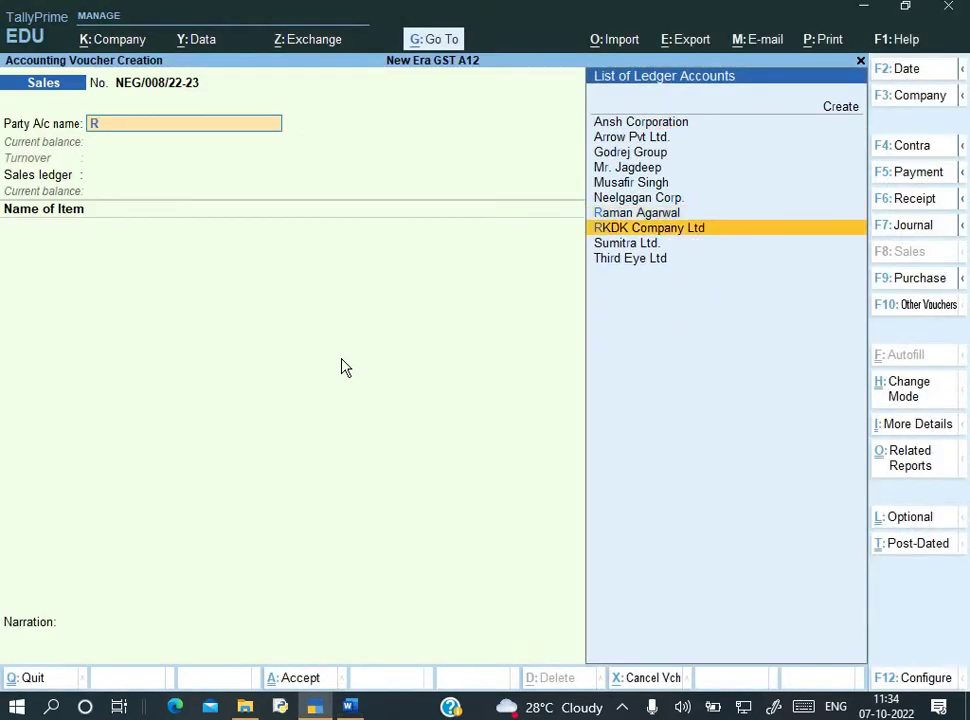
key(Return)
- Pass through the Dispatch Details with every field left blank
key(Return)
key(Return)
key(Return)
key(Return)
key(Return)
key(Return)
key(Return)
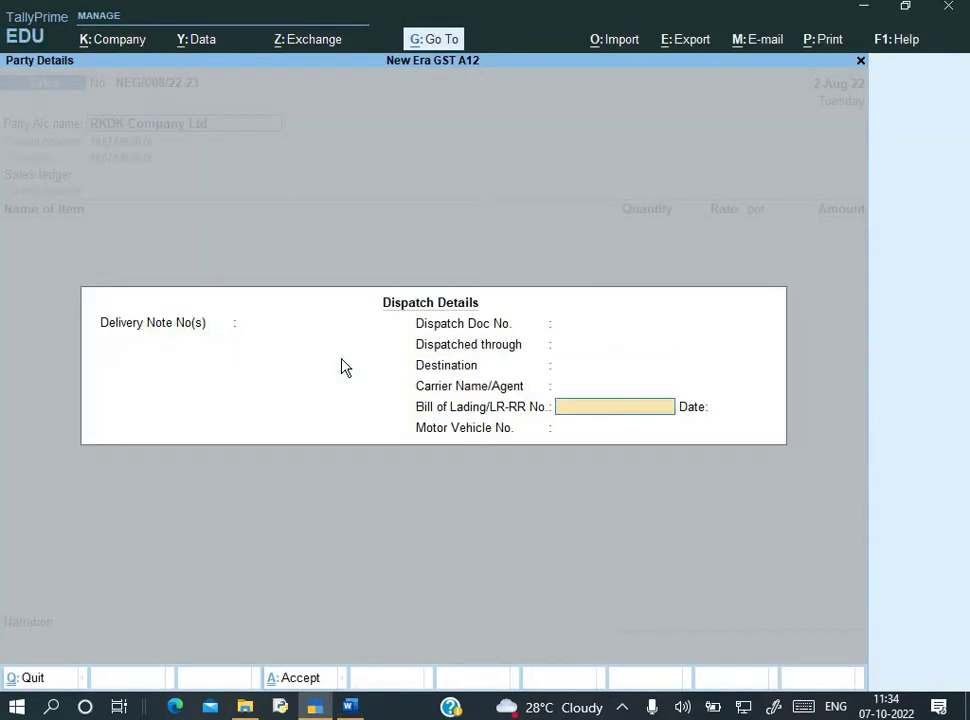
key(Return)
key(Return)
- Review the buyer's mailing name, address, state and GSTIN fields in the Party Details
key(Return)
key(Return)
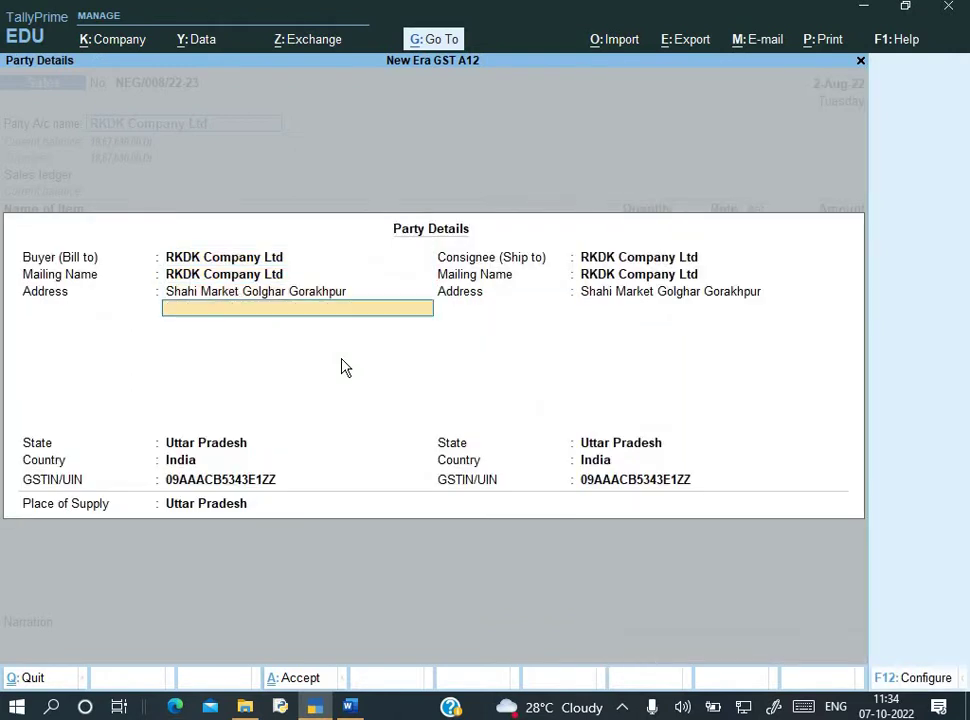
key(Return)
key(Return)
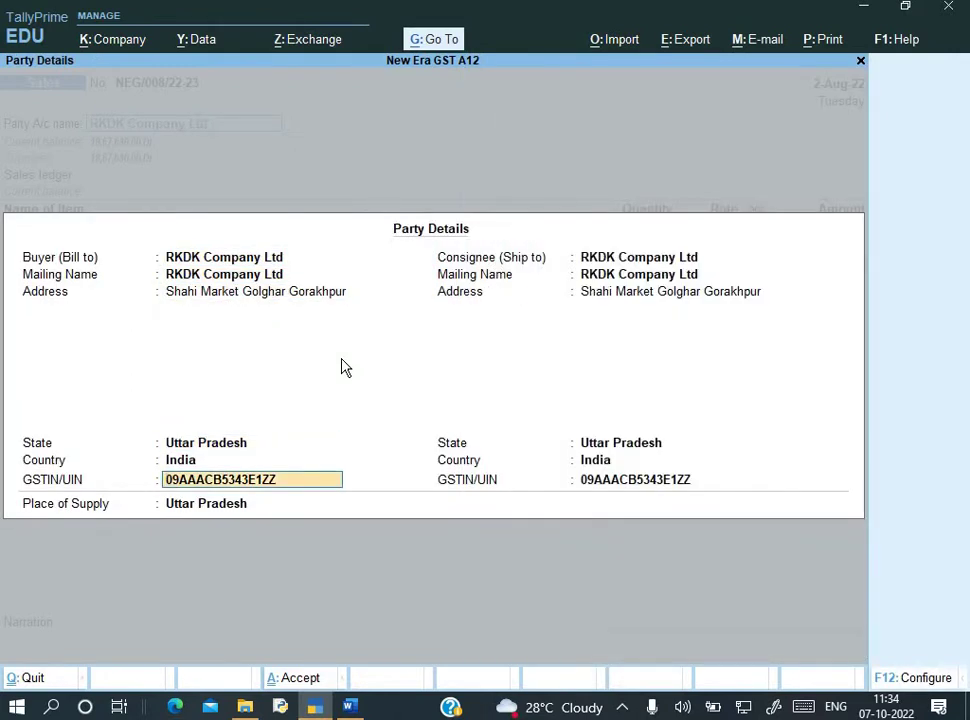
key(BackSpace)
key(BackSpace)
key(BackSpace)
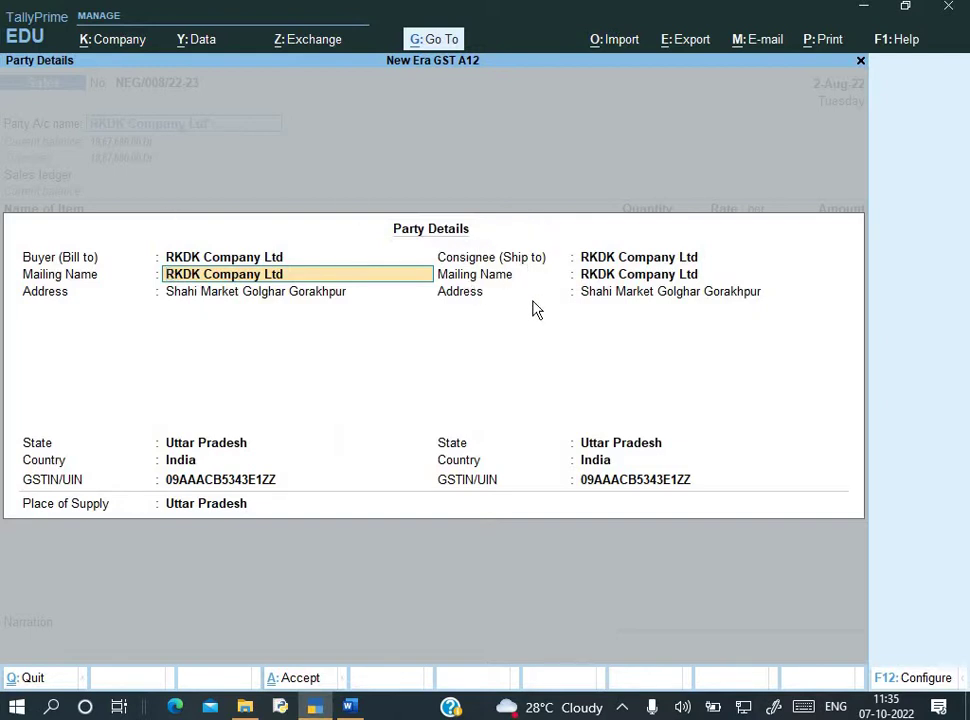
- Configure the Party Details with separate consignee details, mailing name, pincode, GST registration details and place of supply all set to No
key(F12)
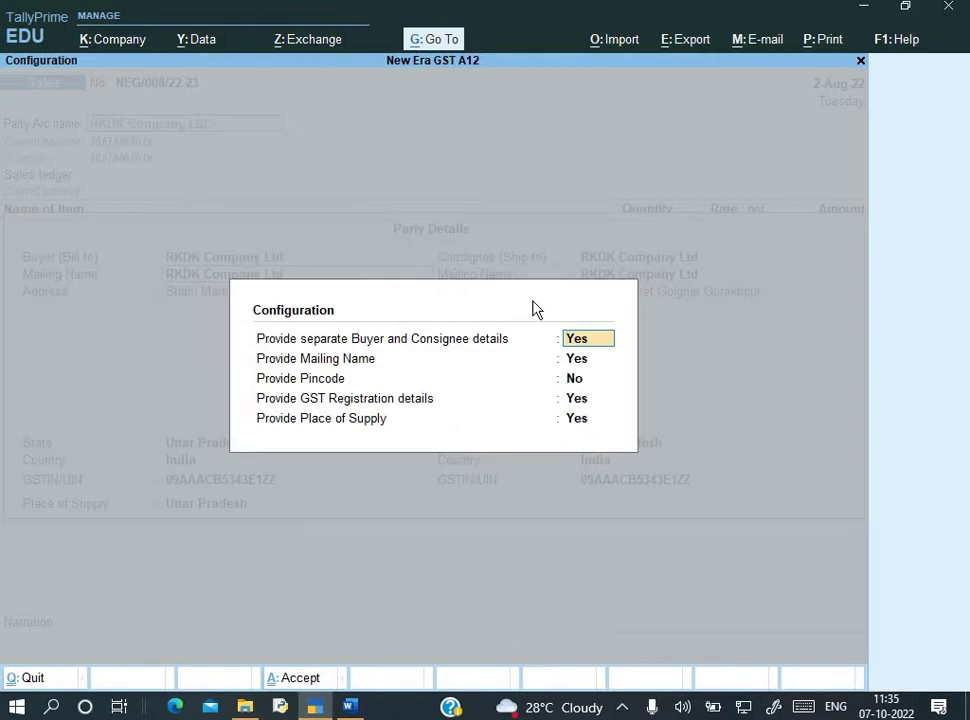
key(n)
key(Return)
key(n)
key(Return)
key(n)
key(Return)
key(n)
key(Return)
key(n)
key(Return)
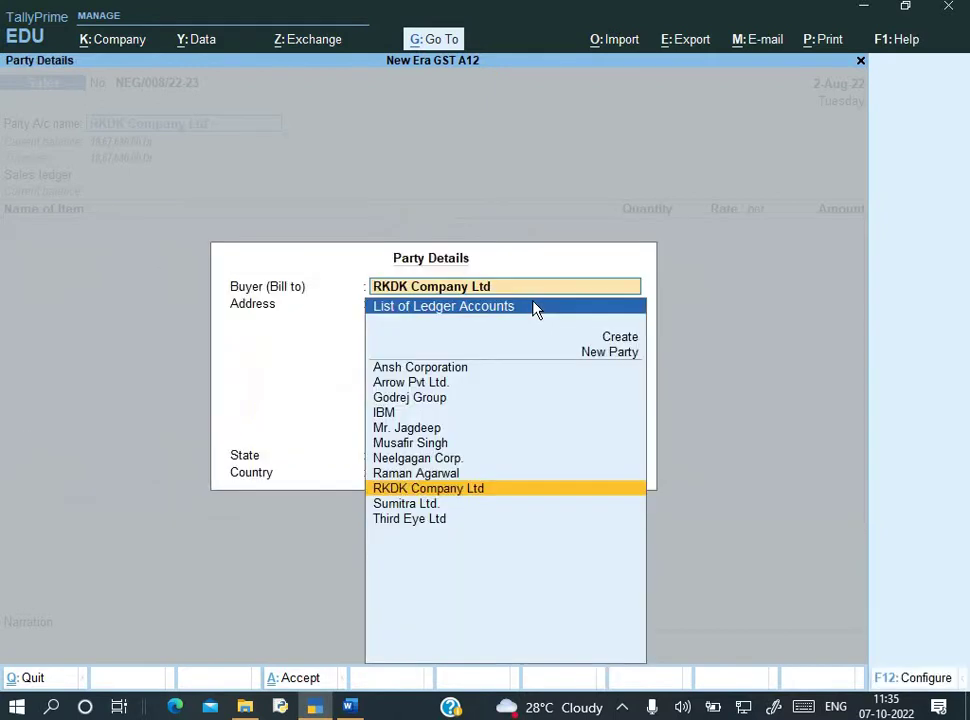
- Look through the shortened Party Details and set the configuration option for separate Buyer and Consignee details to Yes
key(Return)
key(Return)
key(Return)
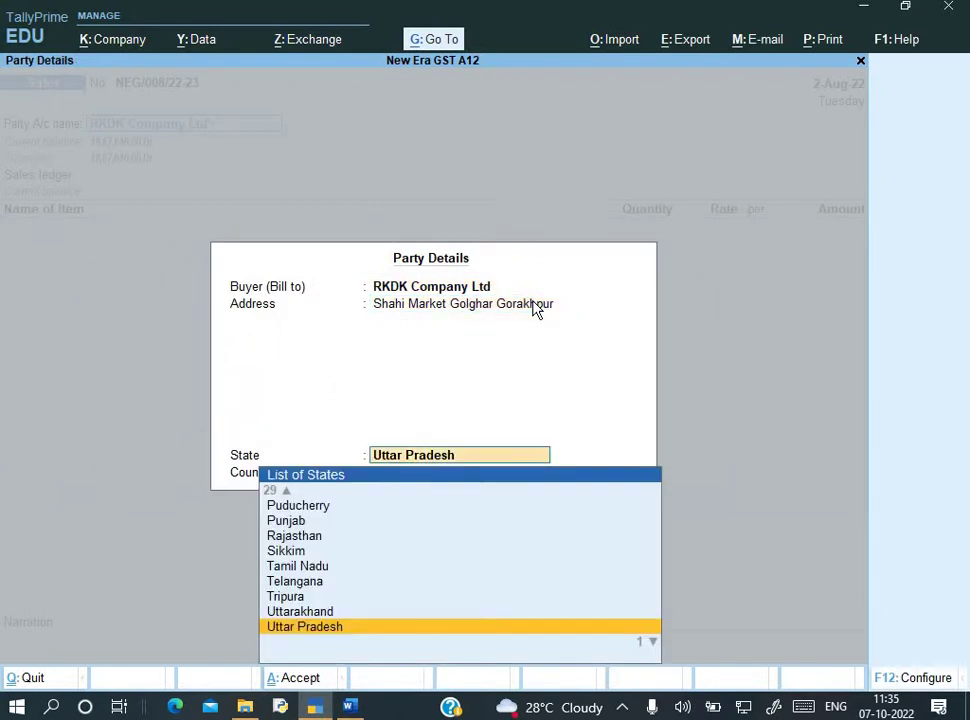
key(BackSpace)
key(BackSpace)
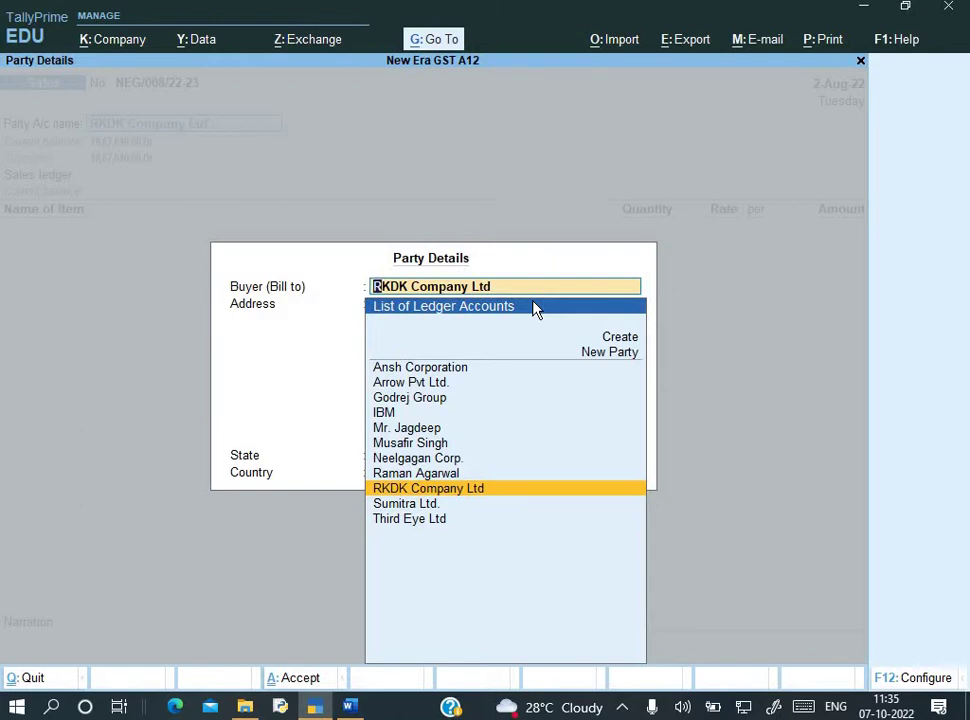
key(F12)
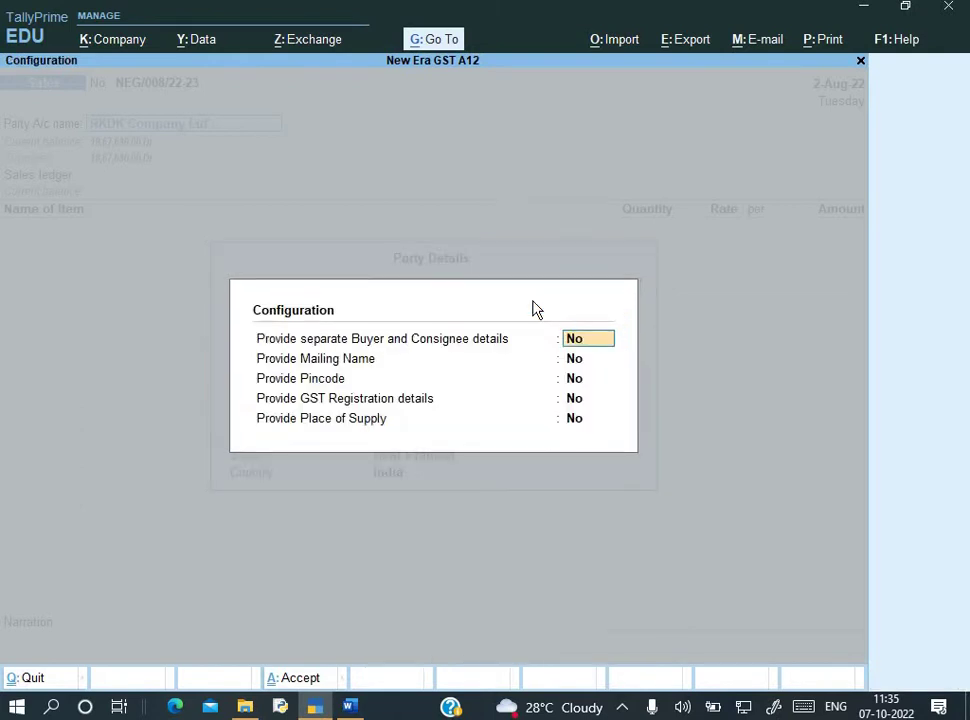
text(y)
key(Return)
key(Return)
key(Return)
key(Return)
key(Return)
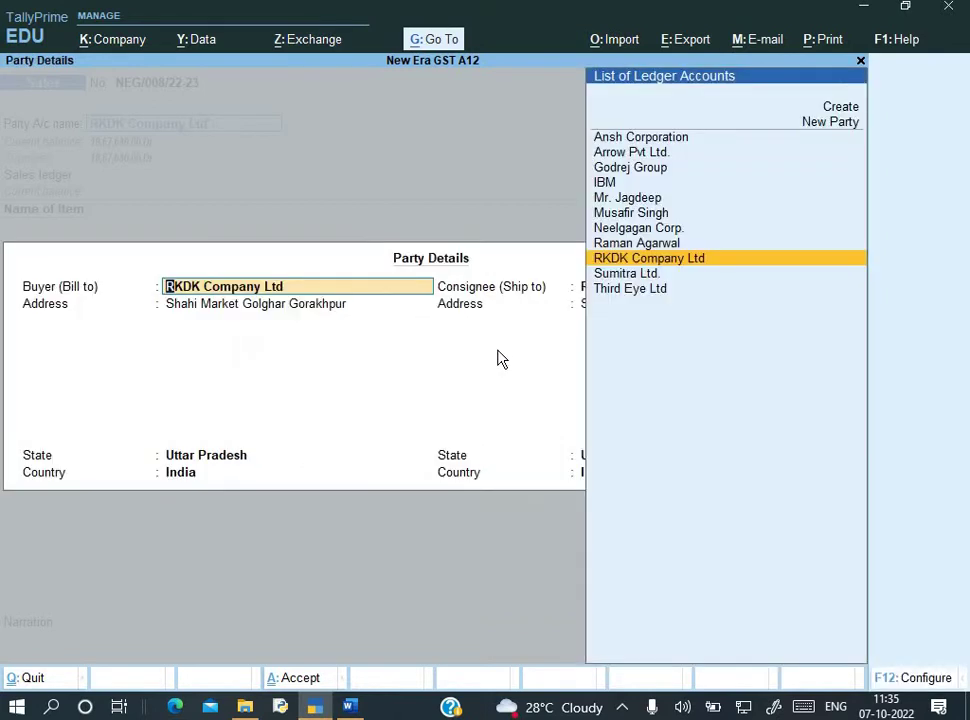
- Set mailing name, pincode and GST registration details to Yes in the Party Details configuration
click(765, 261)
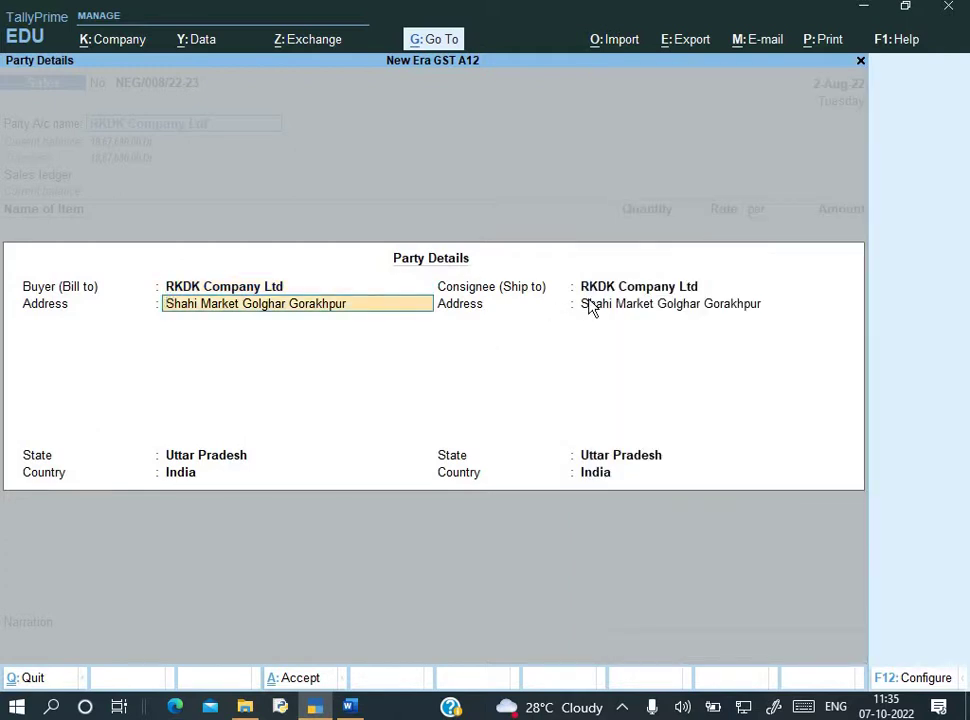
key(BackSpace)
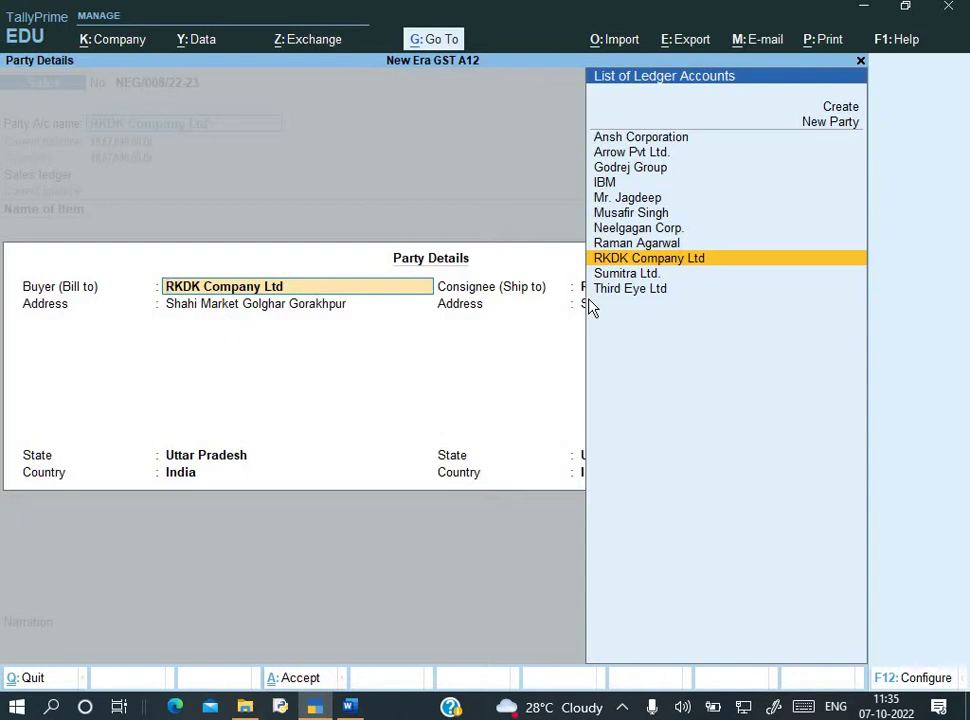
key(F12)
key(Return)
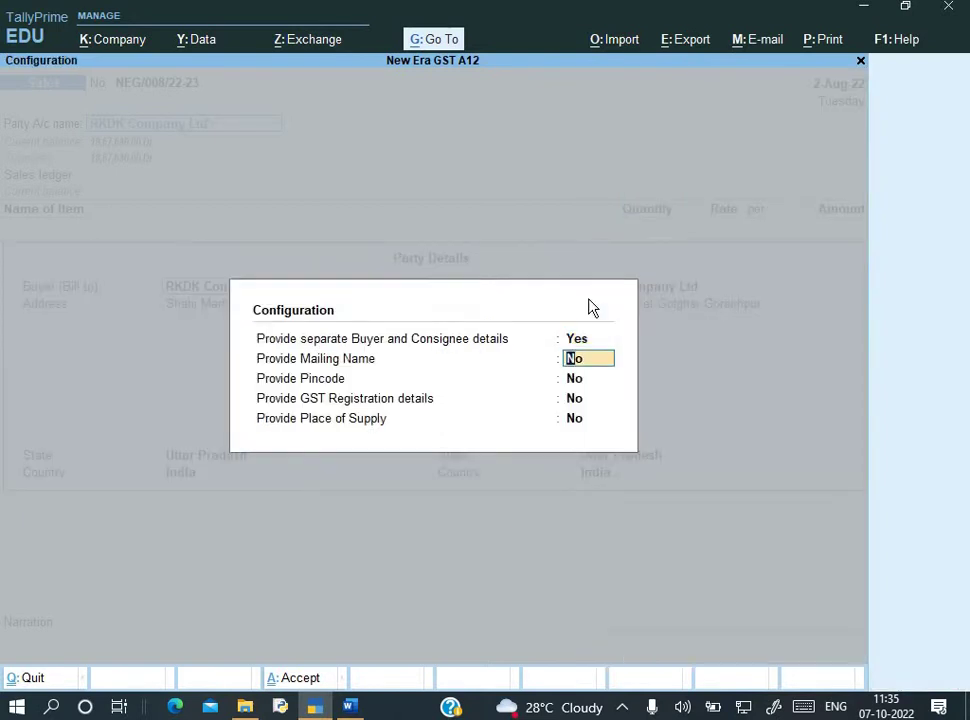
text(y)
key(Return)
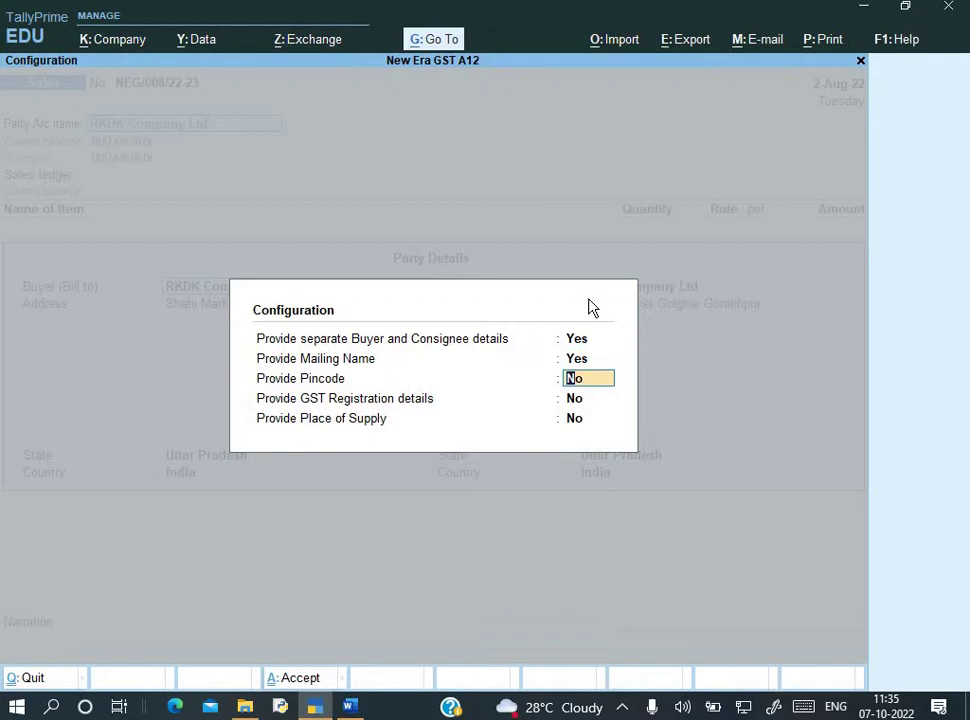
text(y)
key(Return)
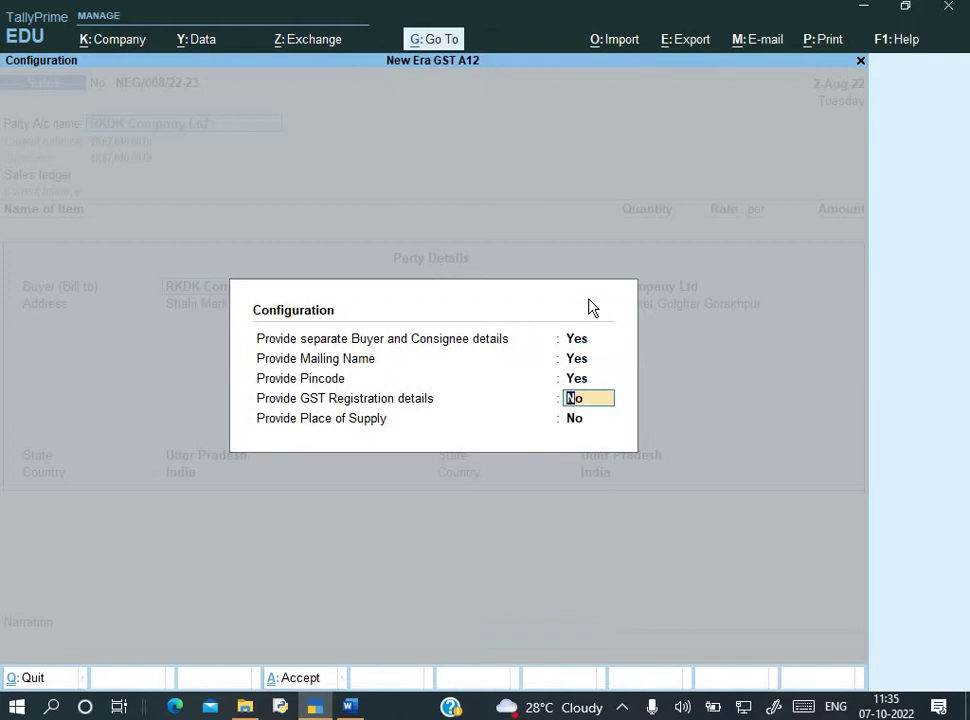
text(y)
key(Return)
key(Return)
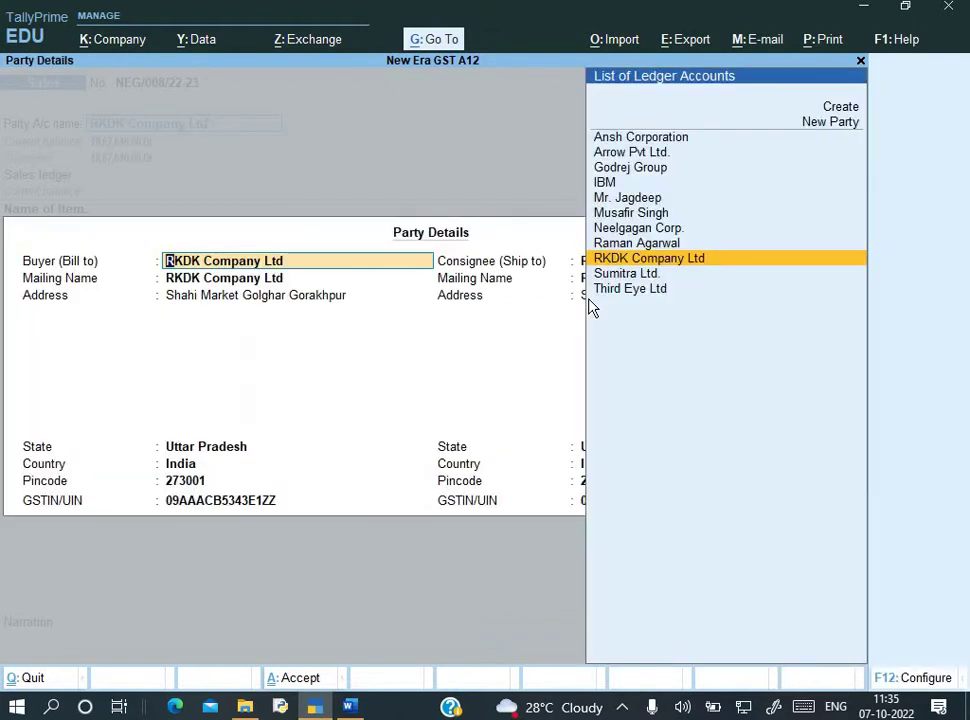
- Accept RKDK Company Ltd as Buyer (Bill to) with its existing mailing name, address, state, country, pincode and GSTIN
key(Return)
key(Return)
key(Return)
key(Return)
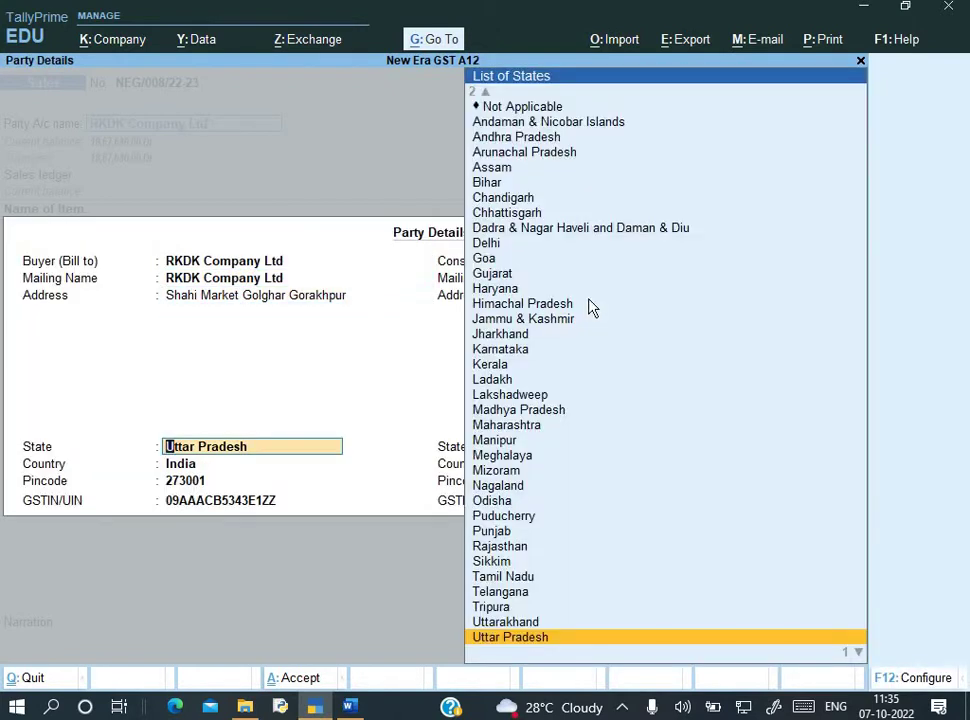
key(Return)
key(Return)
key(Return)
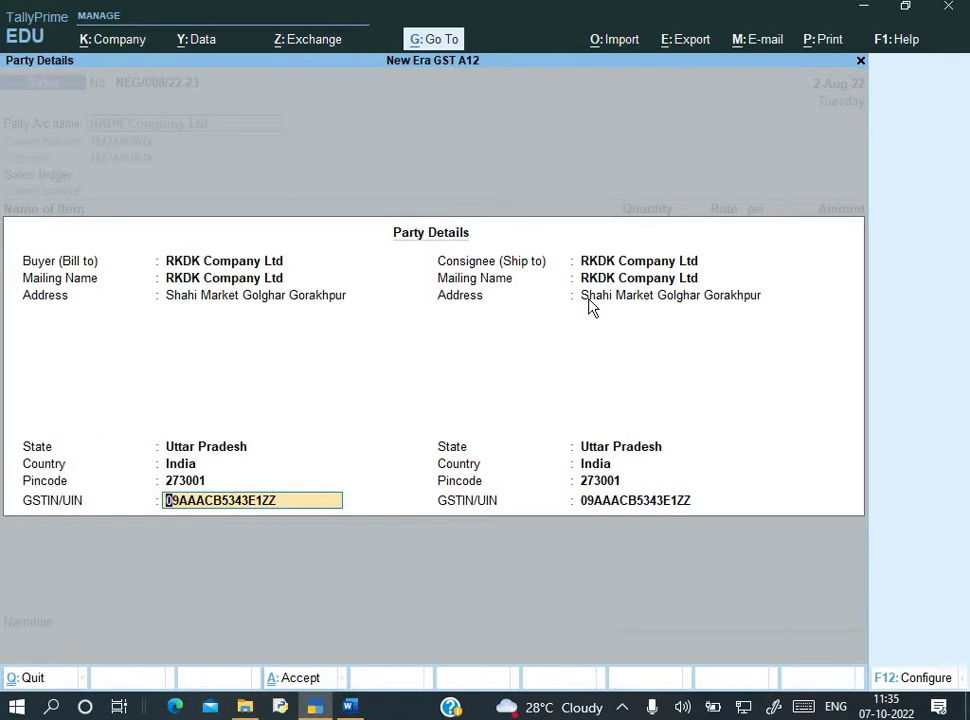
key(Return)
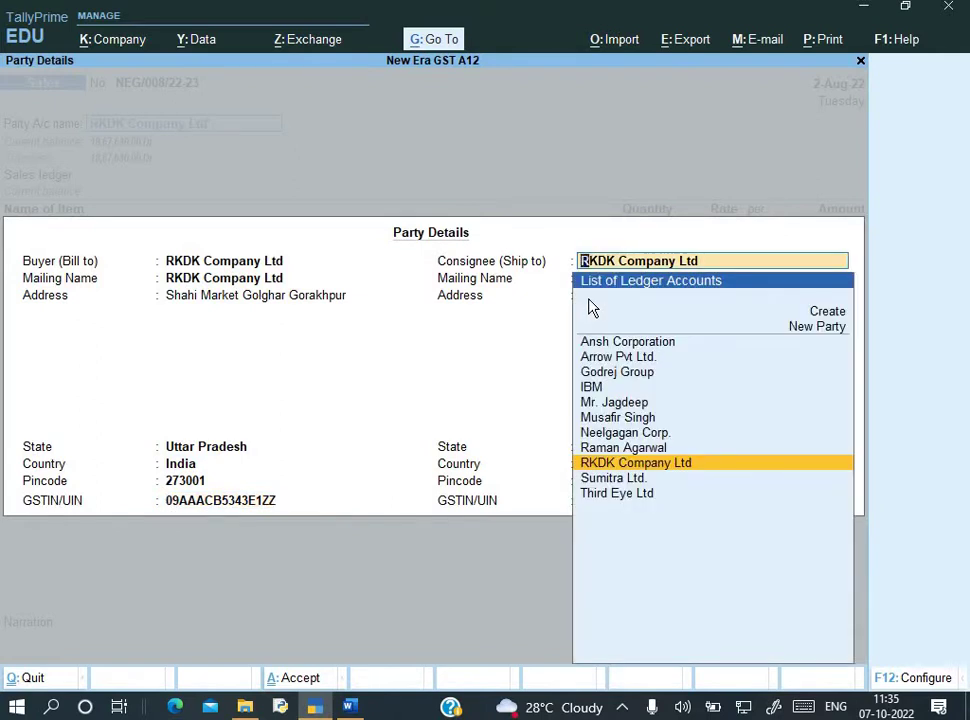
- Choose Neelgagan Corp. as Consignee (Ship to), keeping its existing mailing name, state, country and pincode
key(Up)
key(Up)
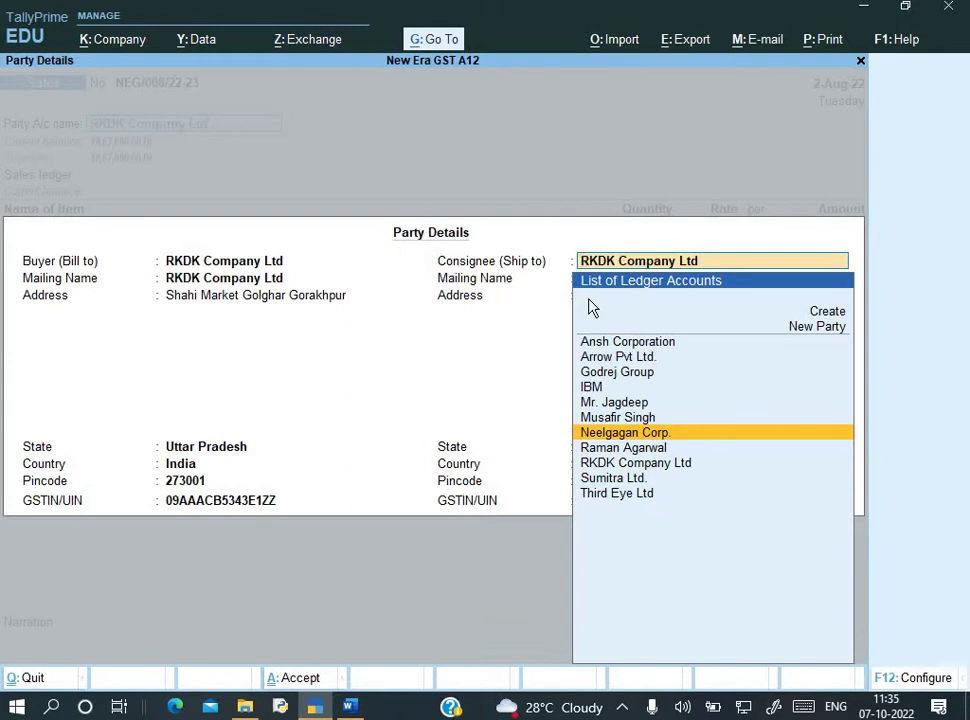
key(Return)
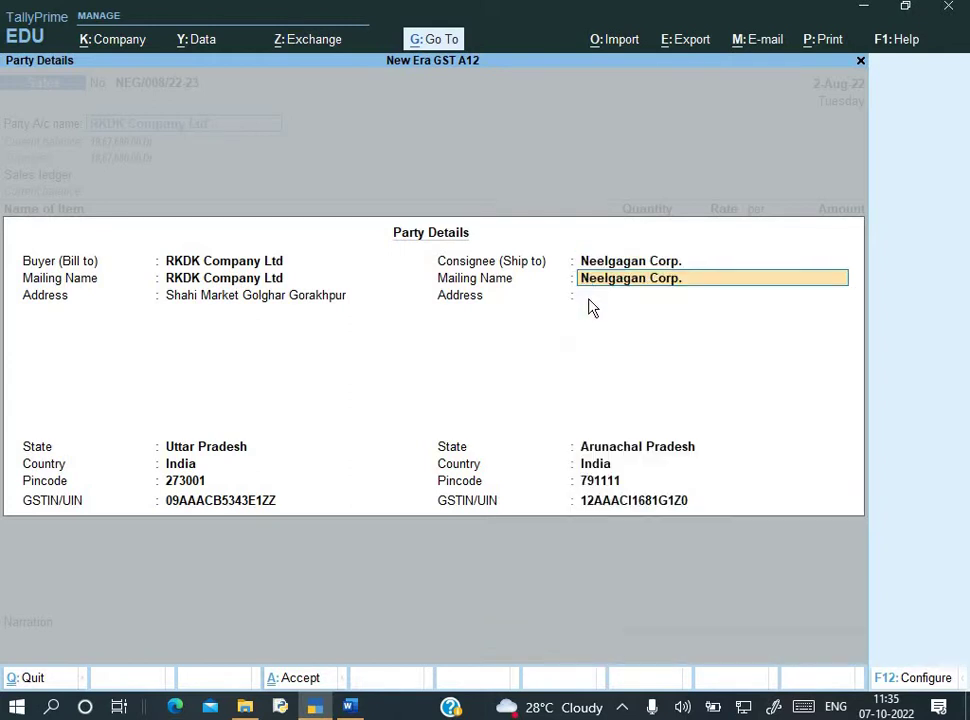
key(Return)
key(Return)
key(Return)
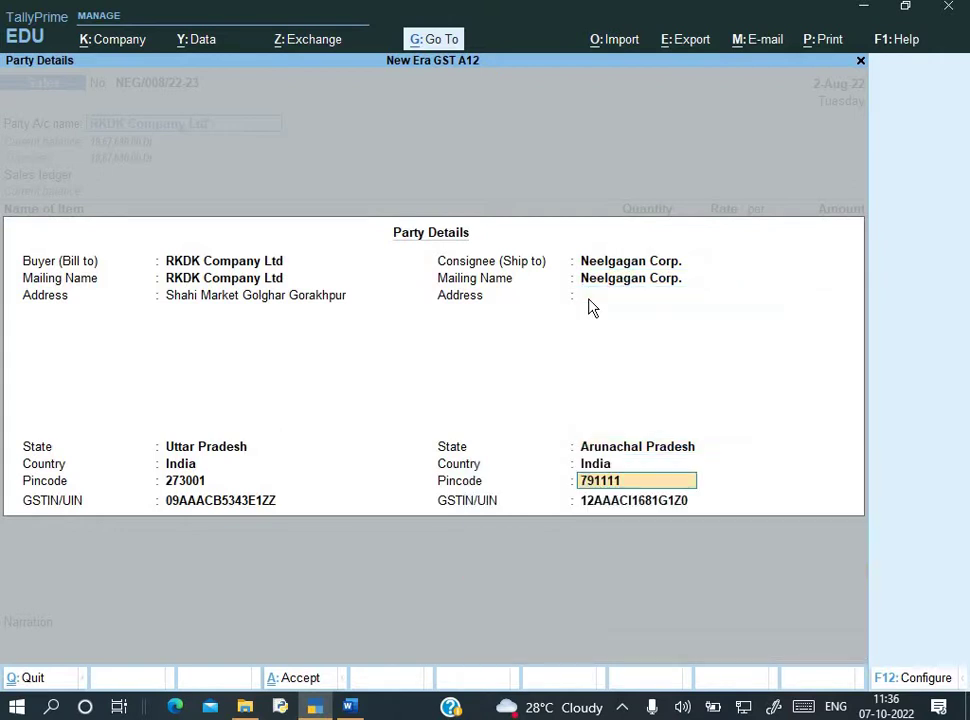
key(Return)
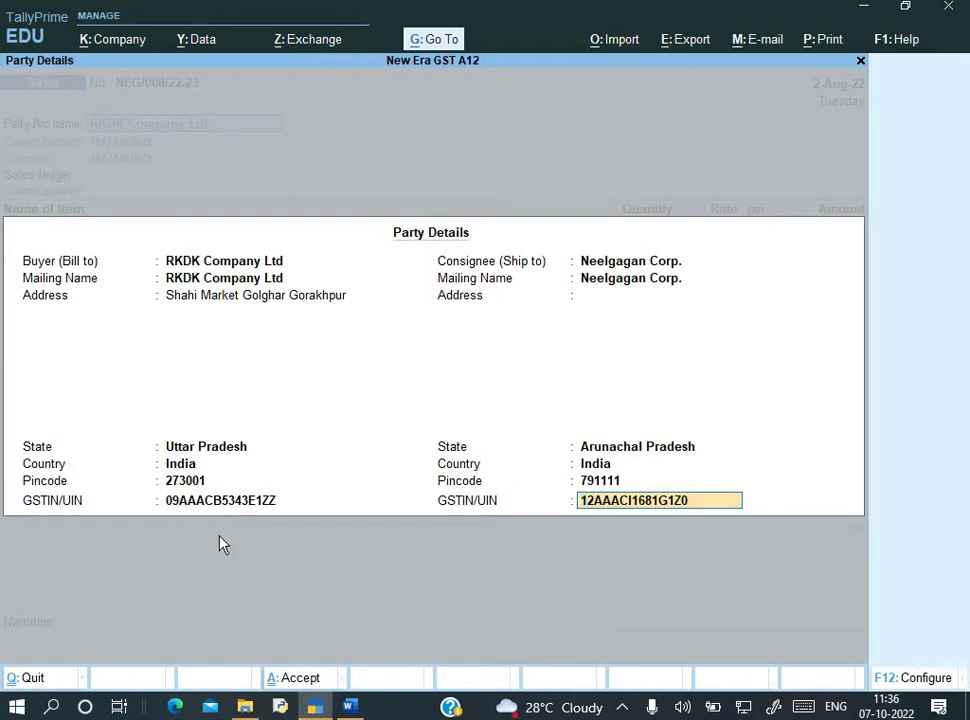
- Set Provide Place of Supply to Yes in the Party Details configuration, leaving the other options at Yes
key(F12)
key(Return)
key(Return)
key(Return)
key(Return)
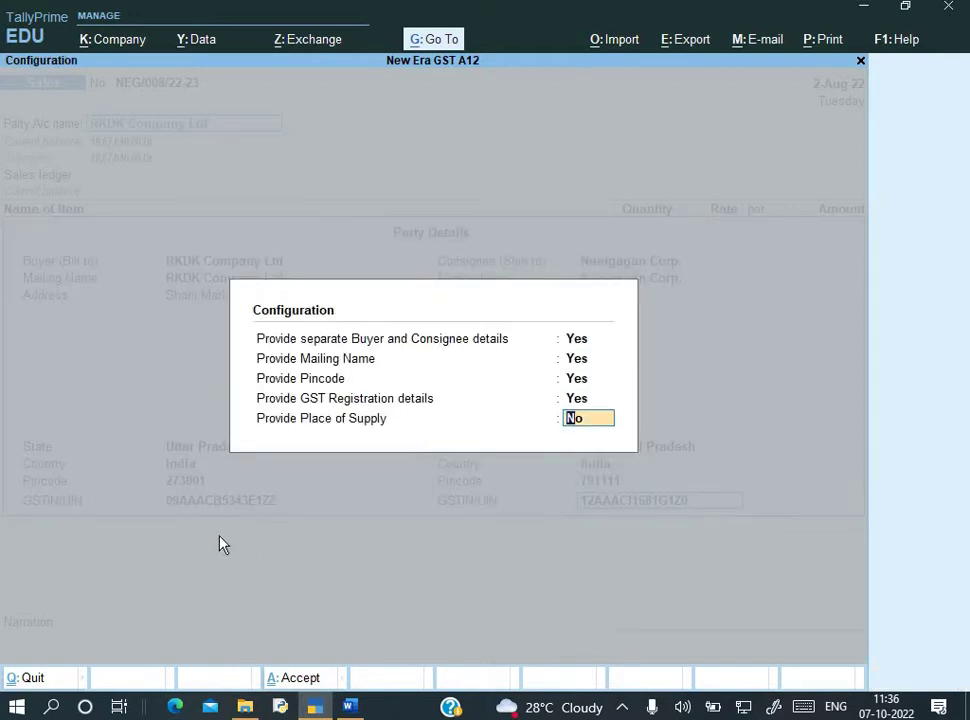
text(y)
key(Return)
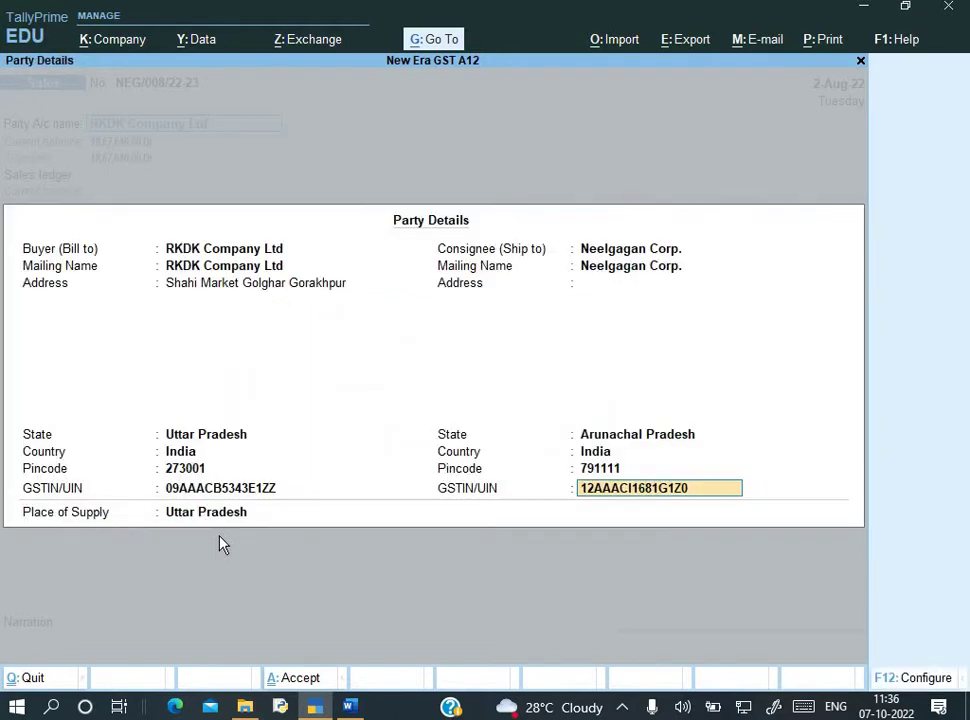
- Accept Uttar Pradesh as the Place of Supply and choose Sales as the sales ledger
key(Return)
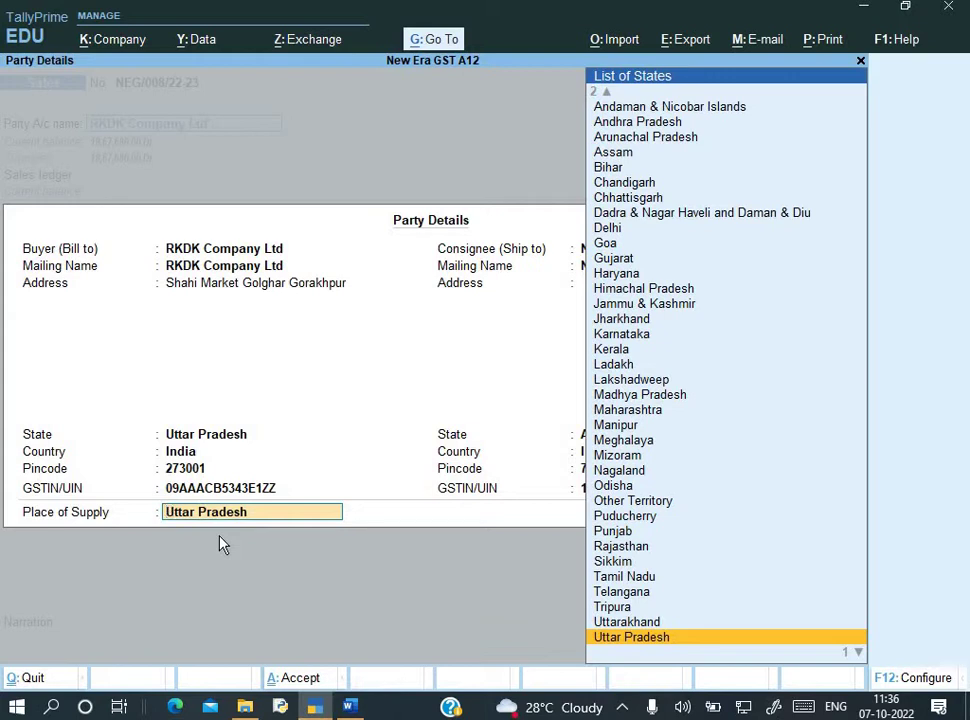
key(Return)
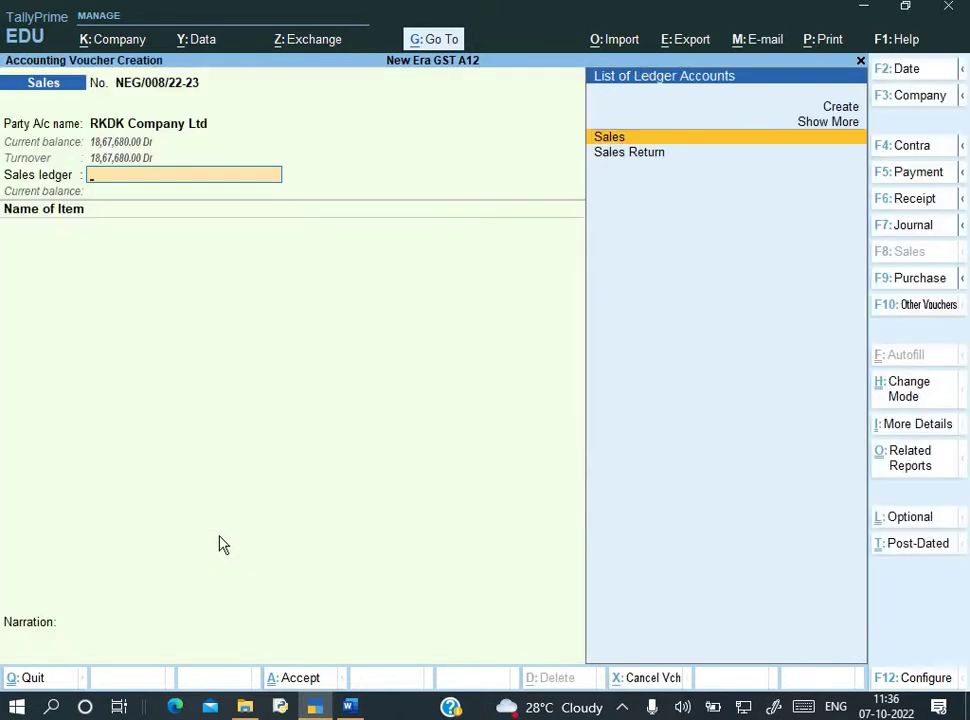
key(Return)
key(Return)
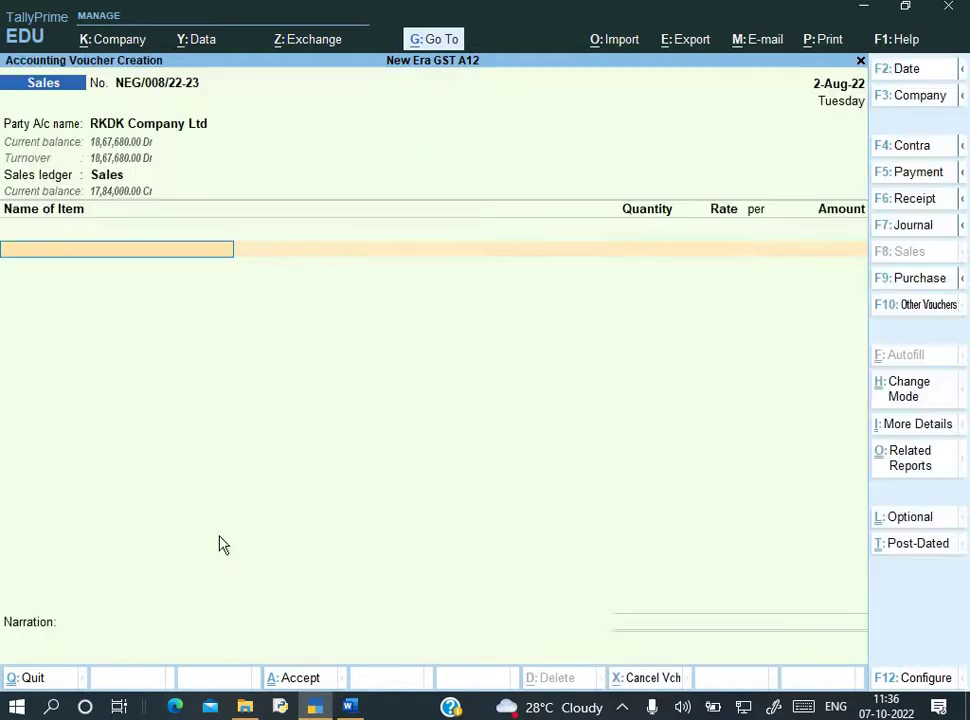
- Add the item EPSON L380 Inkjet Printer with a quantity of 10 Pcs at a rate of 14,000 per piece
key(Down)
key(Return)
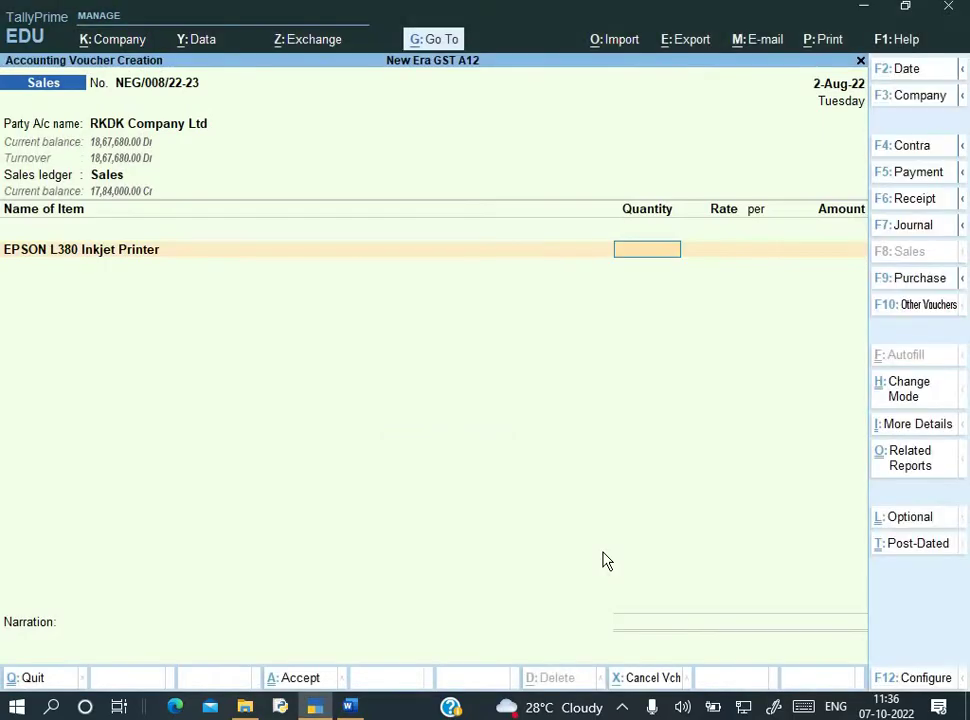
text(10)
key(Return)
key(Return)
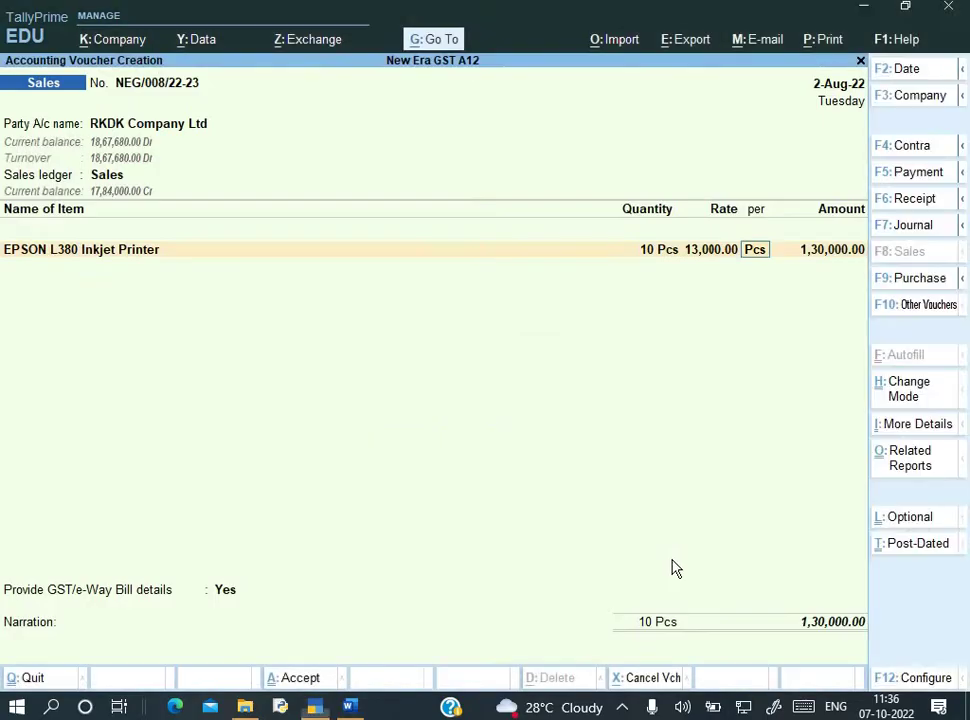
key(shift+Tab)
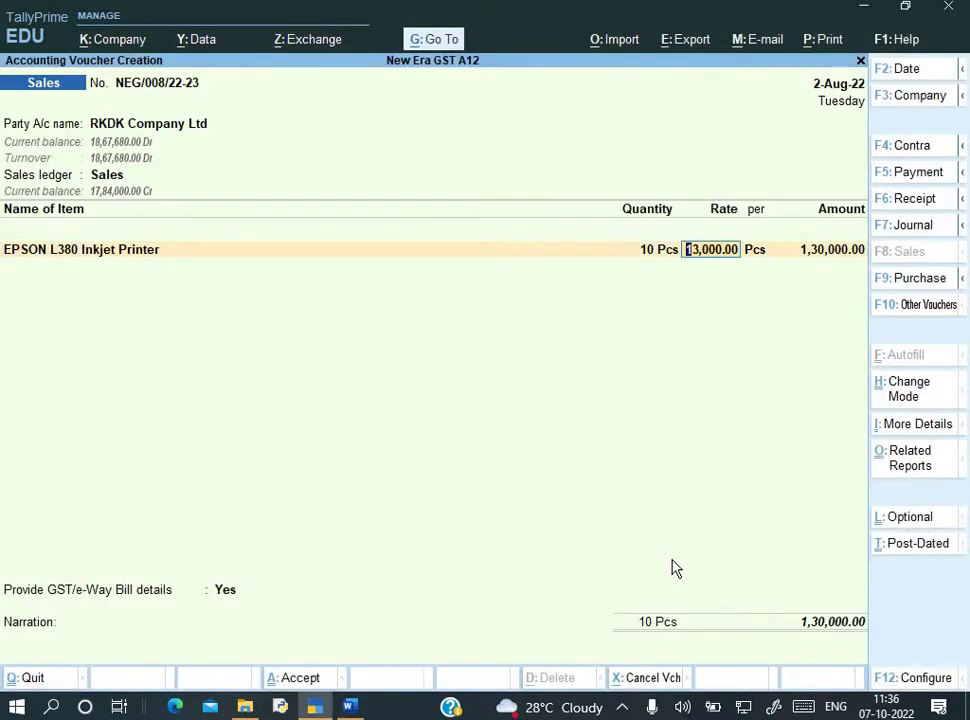
text(14,000)
key(Return)
key(Return)
key(Return)
key(Return)
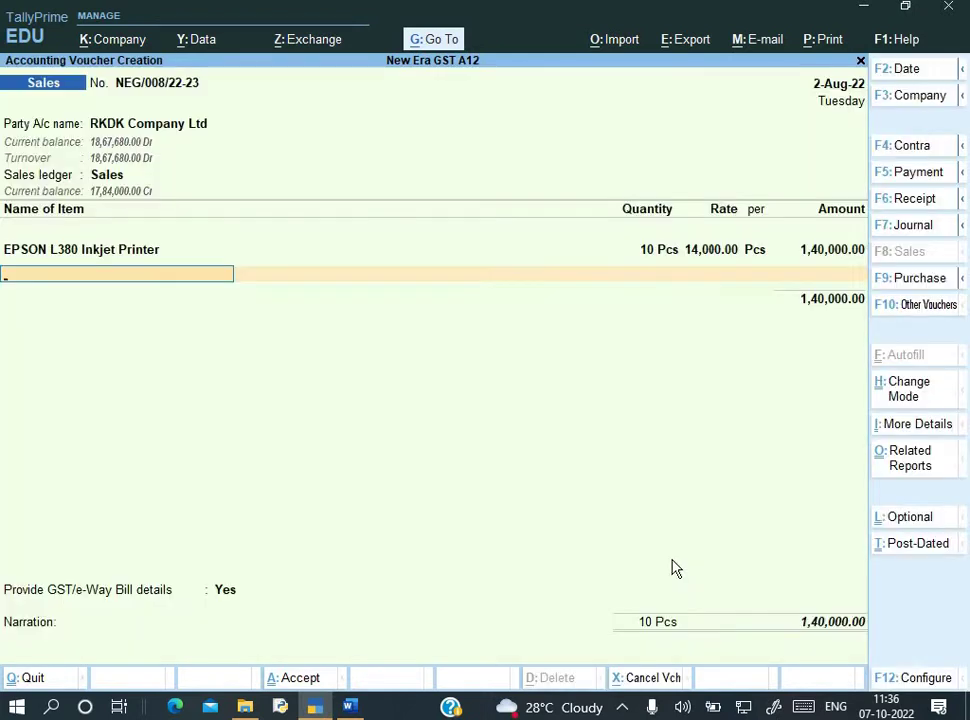
- End the item list and add the Output CGST and Output SGST tax ledgers to the sales voucher
key(Return)
text(O)
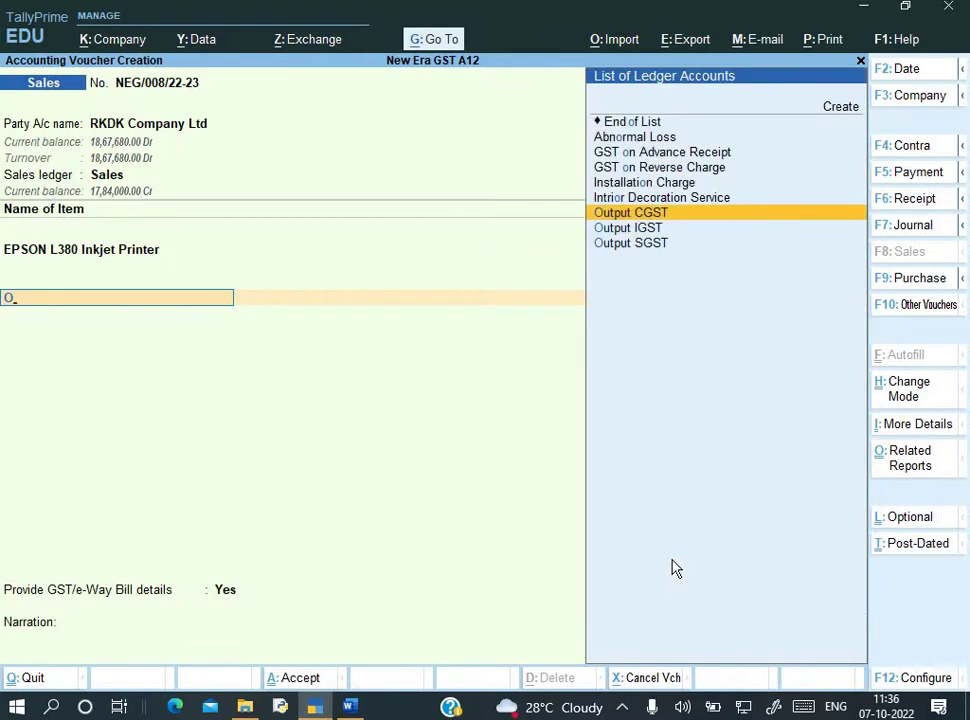
key(Return)
key(Down)
key(Down)
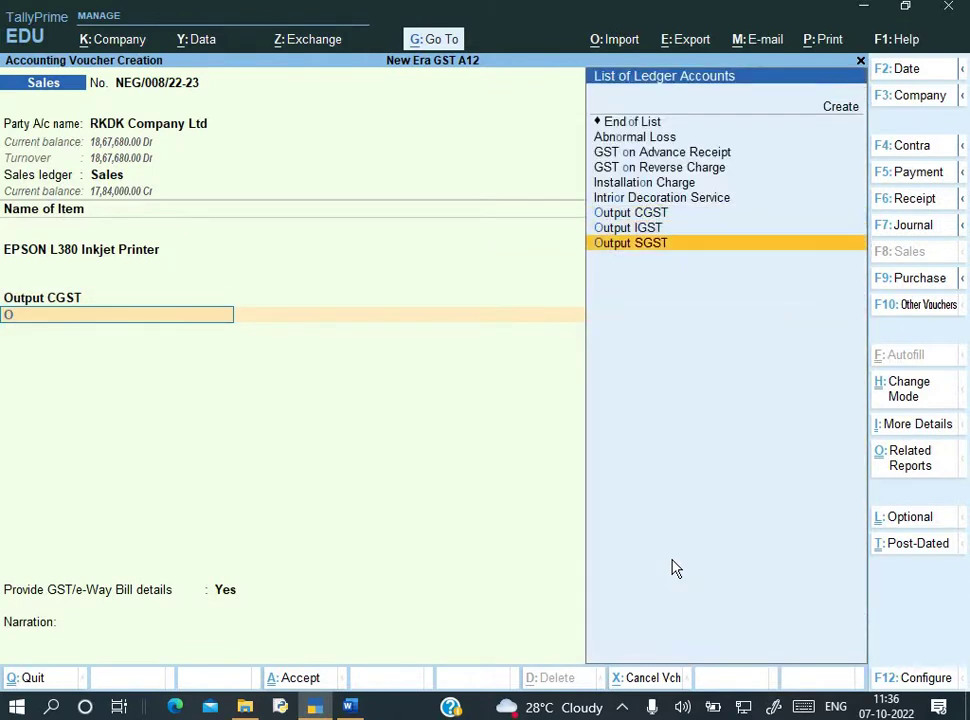
key(Return)
key(Return)
key(Return)
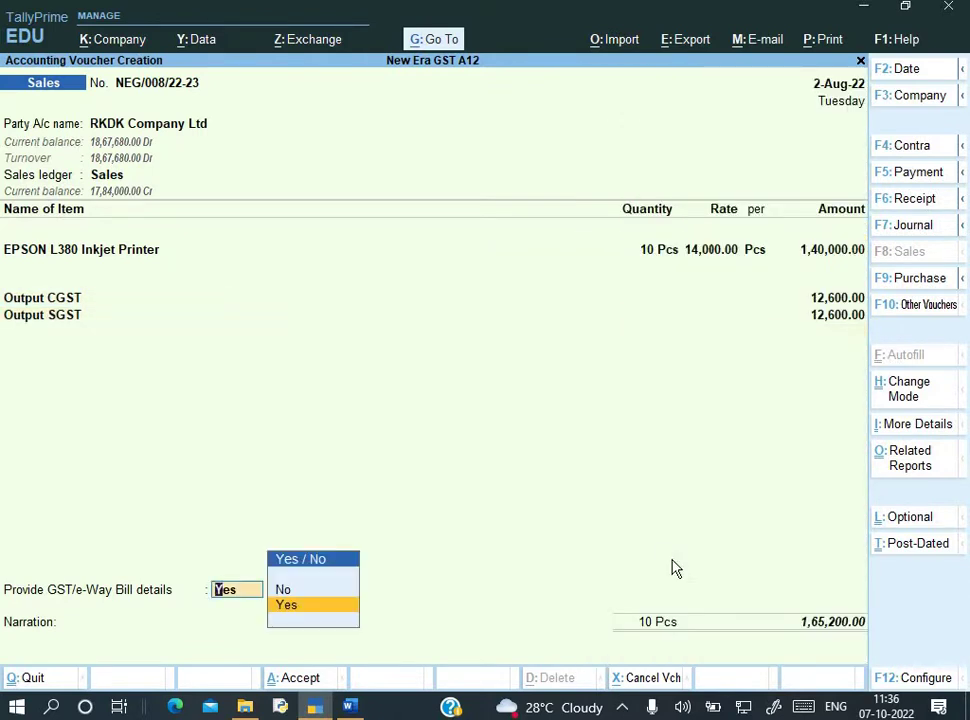
- Provide GST/e-Way Bill details for the voucher, entering the e-Way Bill number from the Assignment 18 invoice in Word
key(Return)
key(Up)
key(alt+Tab)
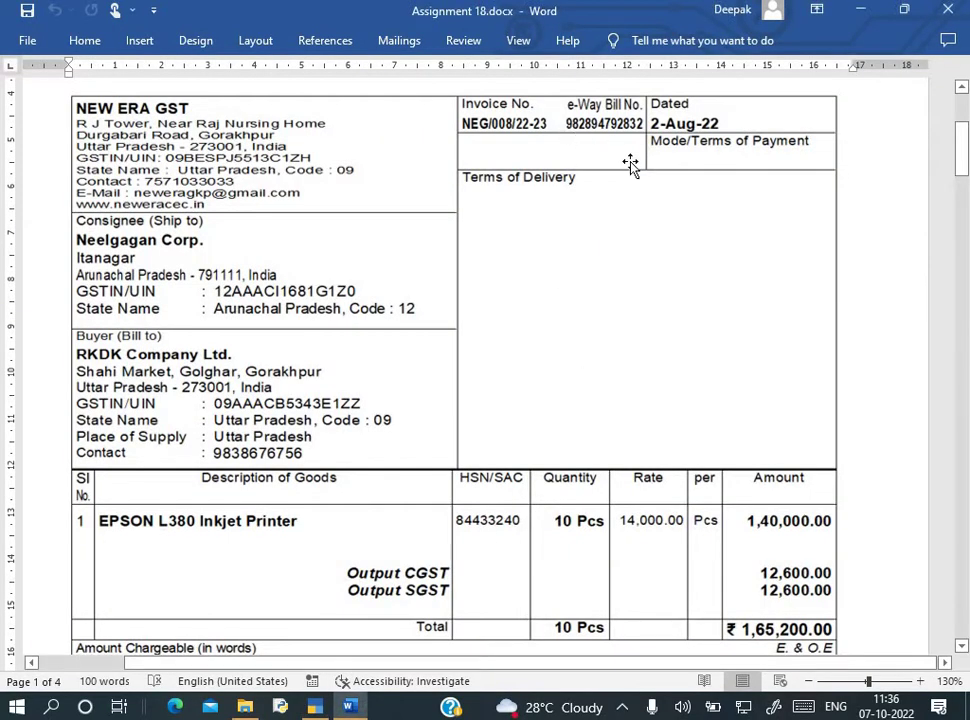
key(alt+Tab)
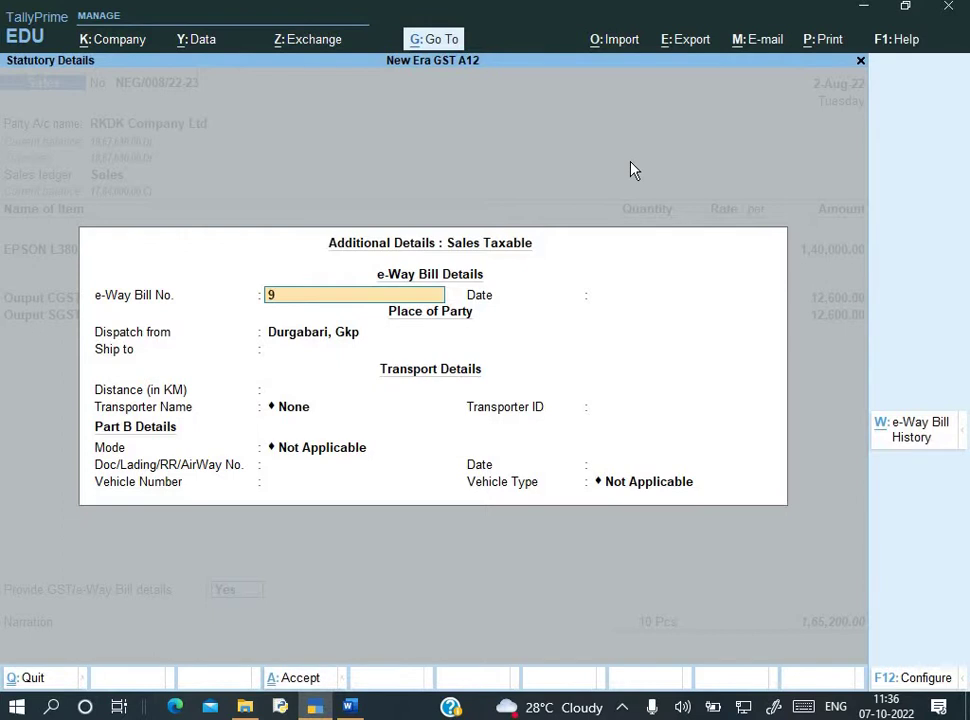
text(9828)
key(alt+Tab)
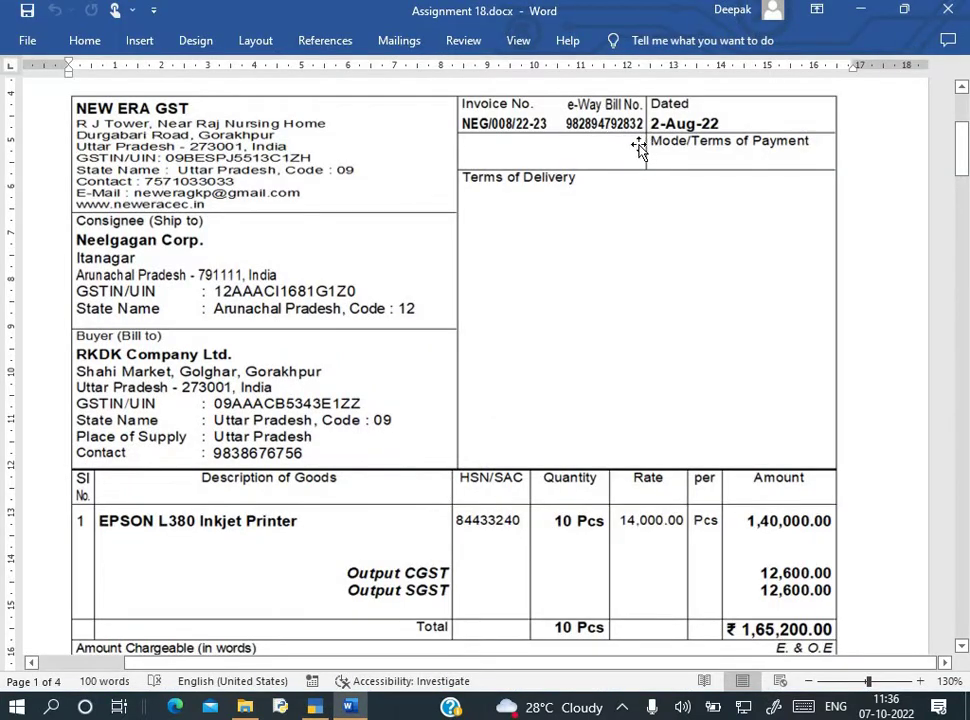
key(alt)
key(alt+Tab)
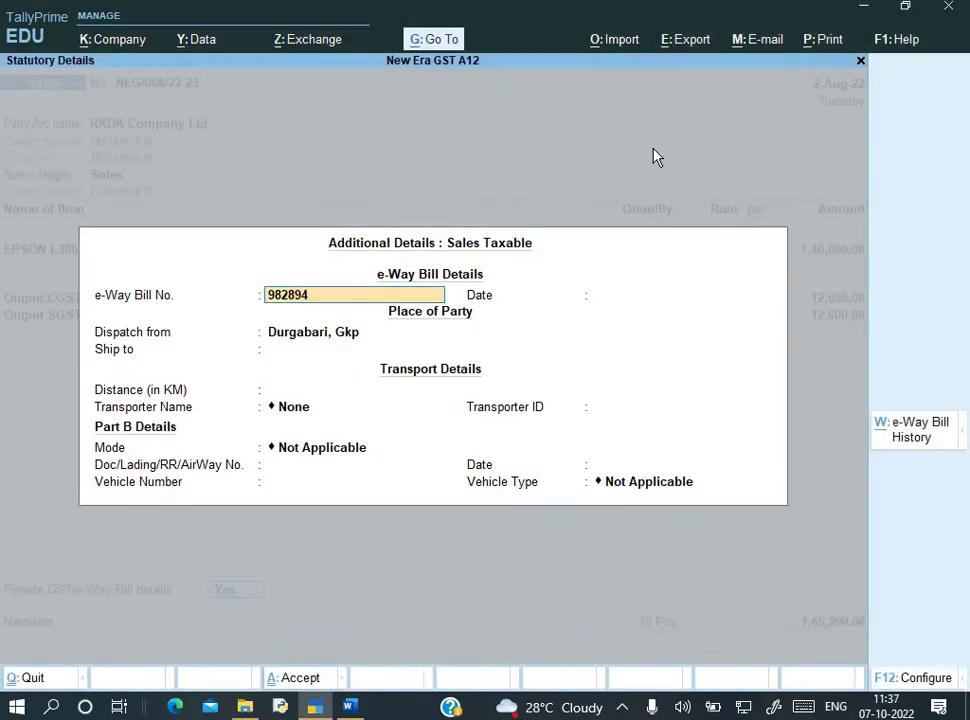
text(947928)
key(alt+Tab)
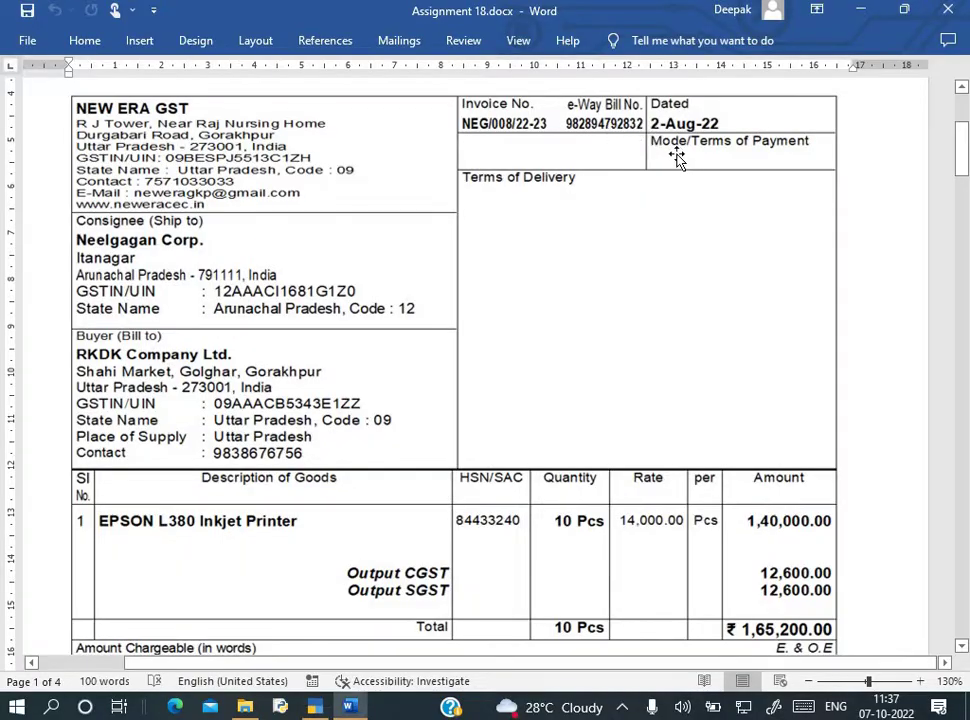
key(alt+Tab)
text(32)
key(Return)
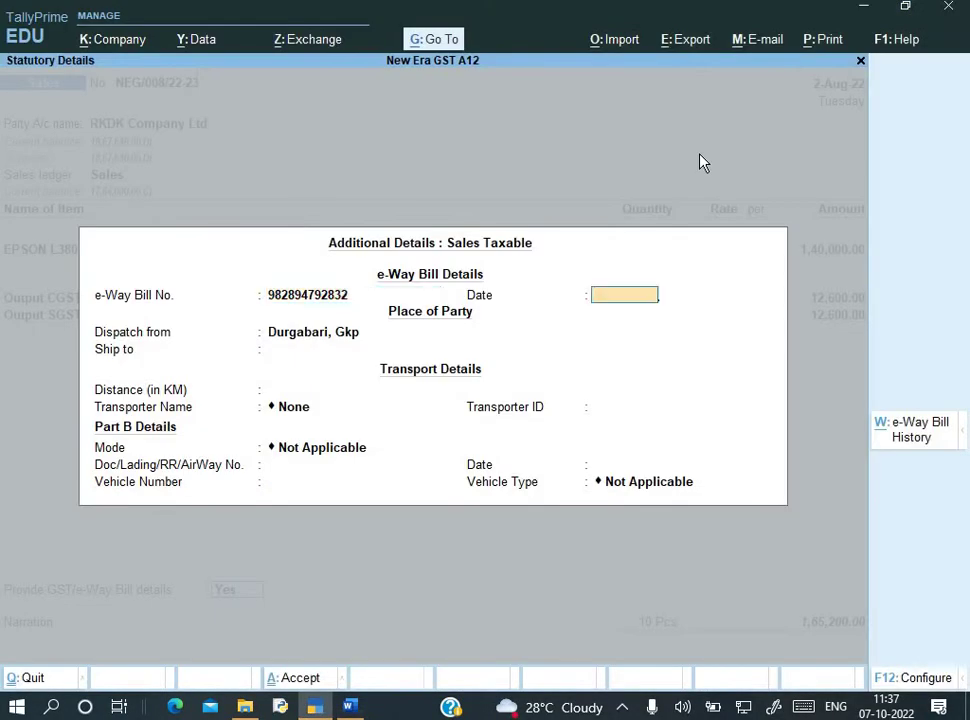
- Set the e-Way Bill date to 2-Aug-22, keep dispatch from Durgabari, Gkp, and accept the statutory details
text(2)
key(Return)
key(Return)
key(Return)
key(Return)
key(Return)
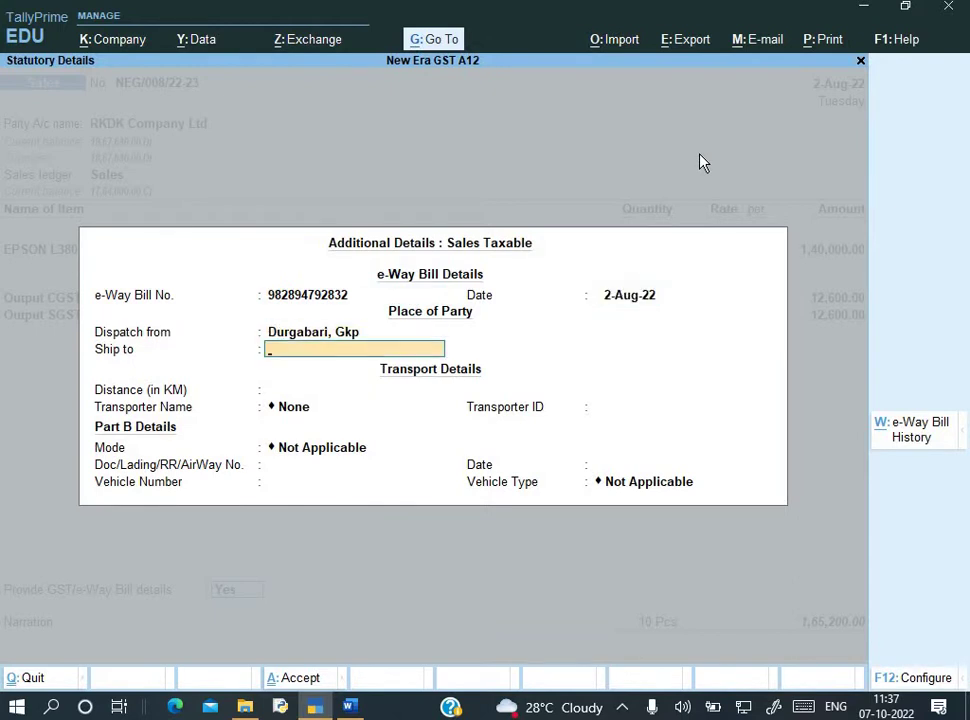
key(Return)
key(Return)
key(Return)
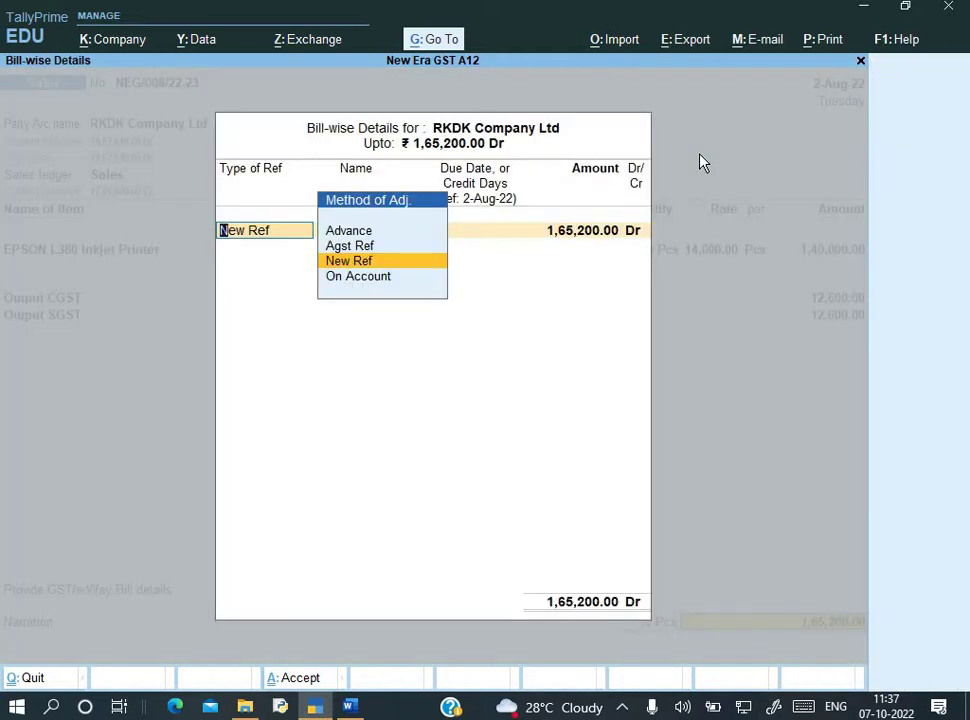
- Accept the bill-wise details for RKDK Company Ltd as New Ref NEG/008/22-23 for 1,65,200.00 Dr
key(Return)
key(Return)
key(Return)
key(Return)
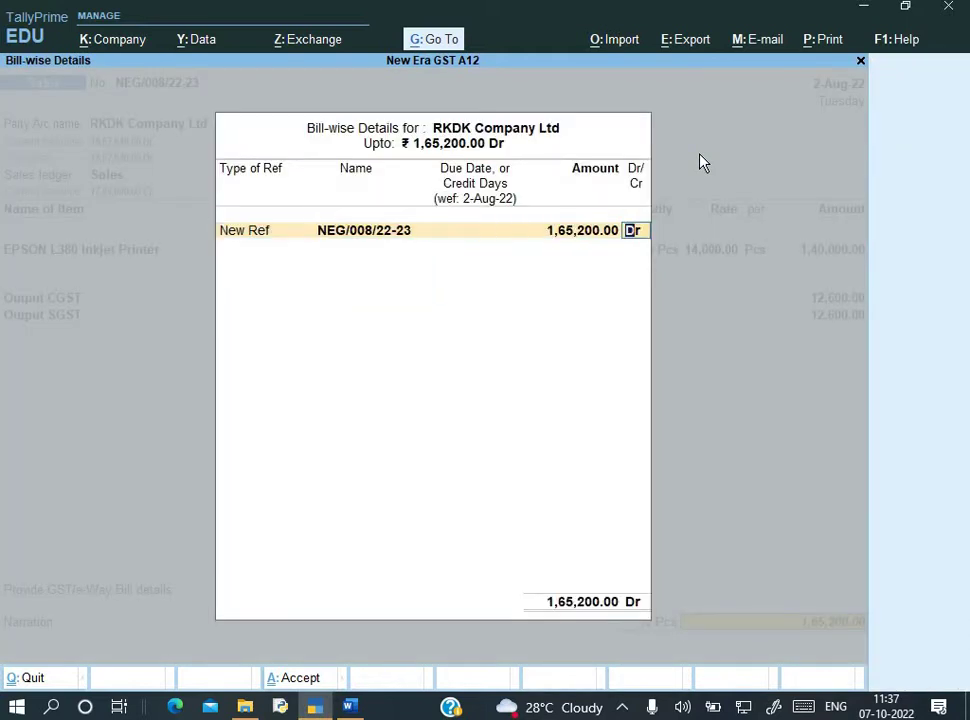
key(Return)
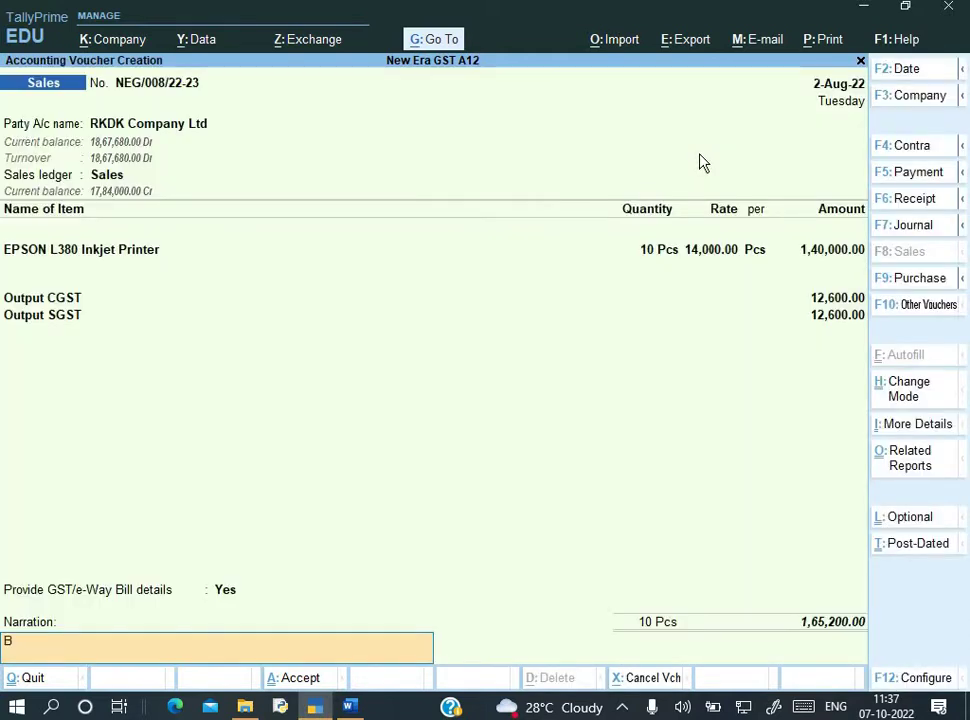
- Enter the narration "Being goods sold" and save the sales voucher
text(Being goods sold)
key(Return)
key(Return)
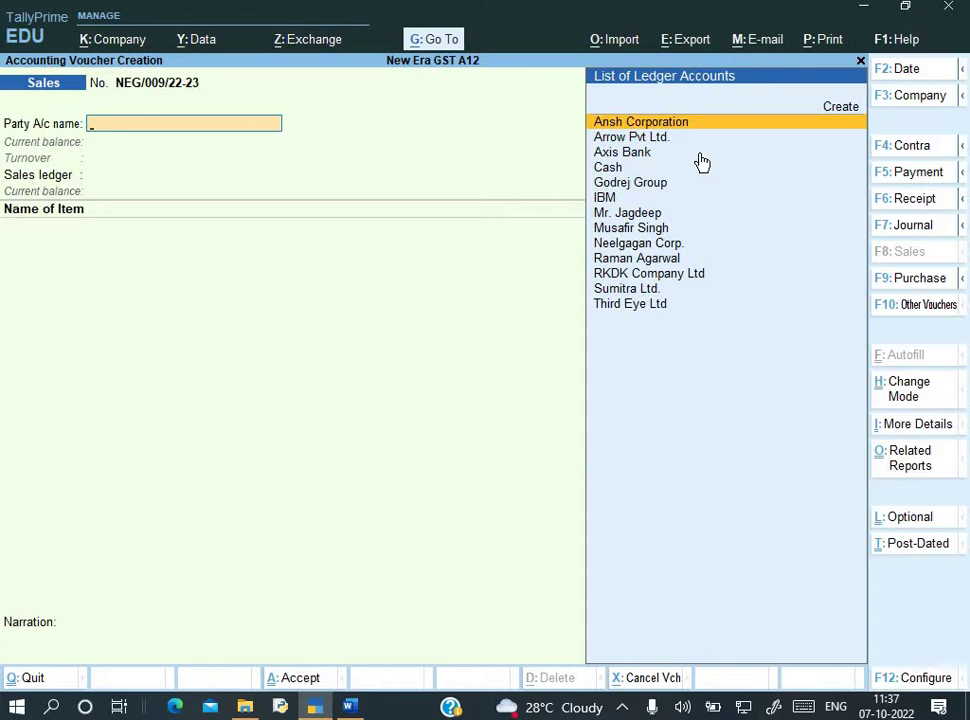
- Reopen the saved sales voucher NEG/008/22-23 and preview its Tax Invoice printout
key(Page_Up)
key(alt+p)
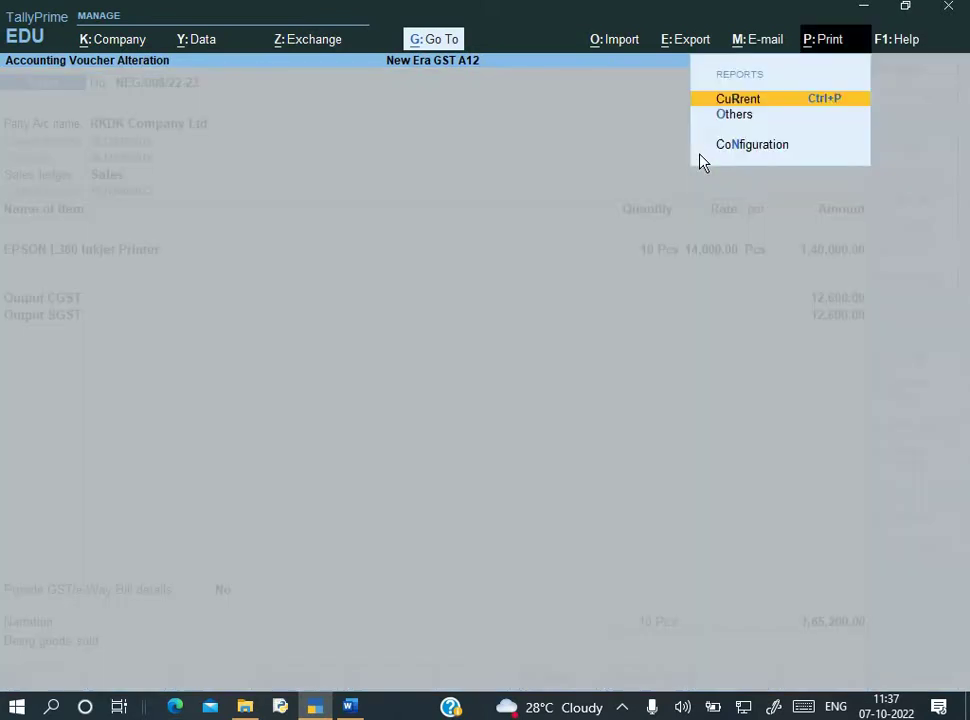
key(Return)
key(i)
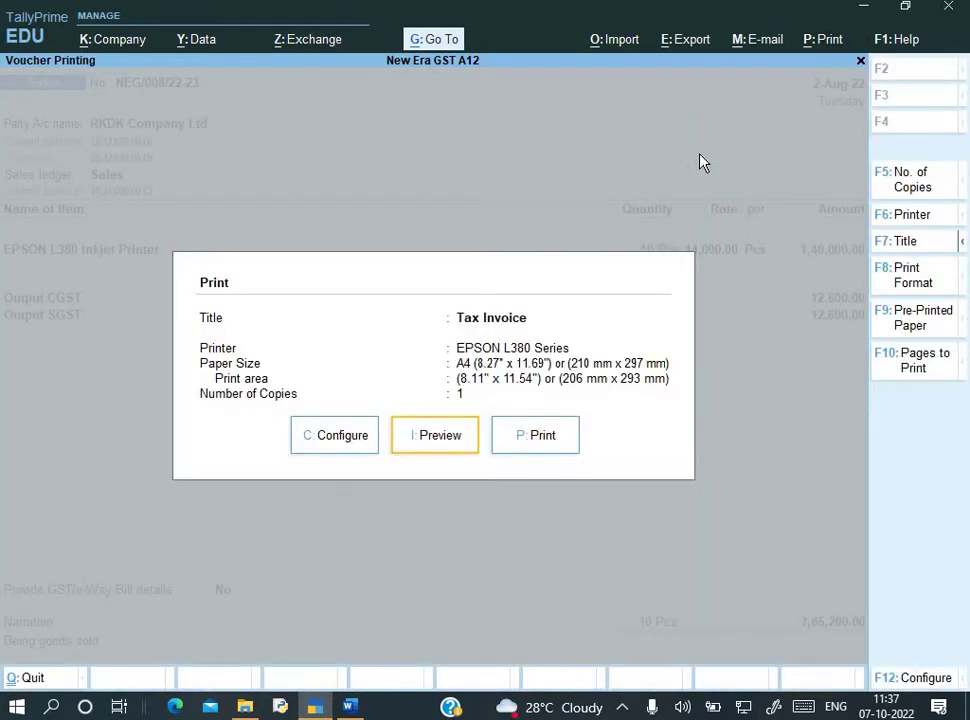
- Compare the previewed invoice's party details, item, taxes and totals with the Assignment 18 invoice in Word, and close the preview
scroll(703, 163, down, 2)
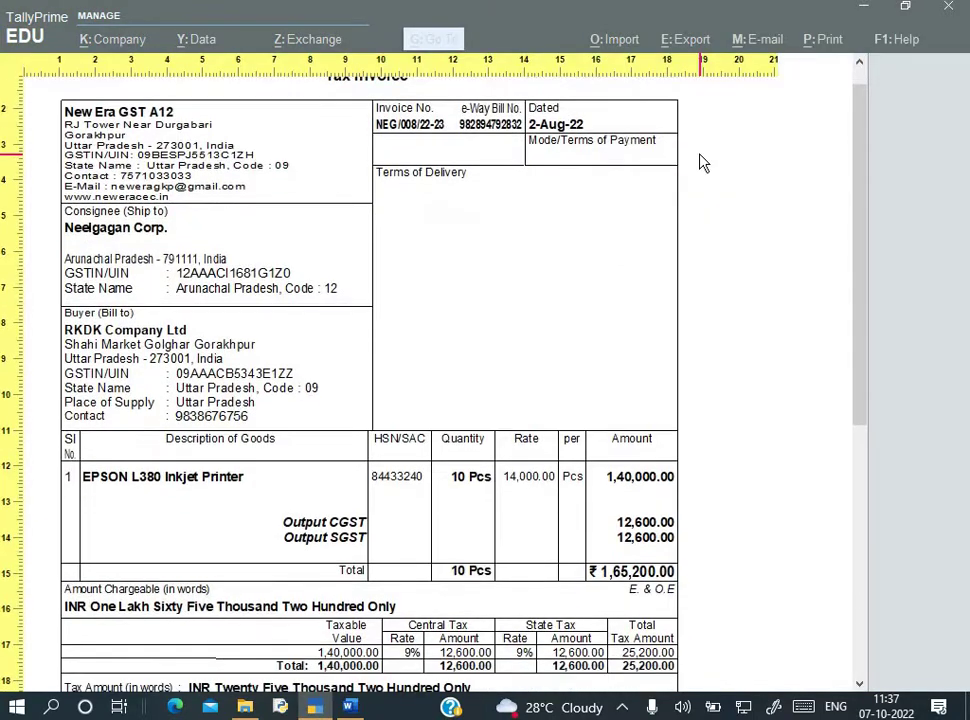
key(alt+Tab)
key(alt+Tab)
scroll(369, 406, down, 5)
scroll(369, 408, down, 3)
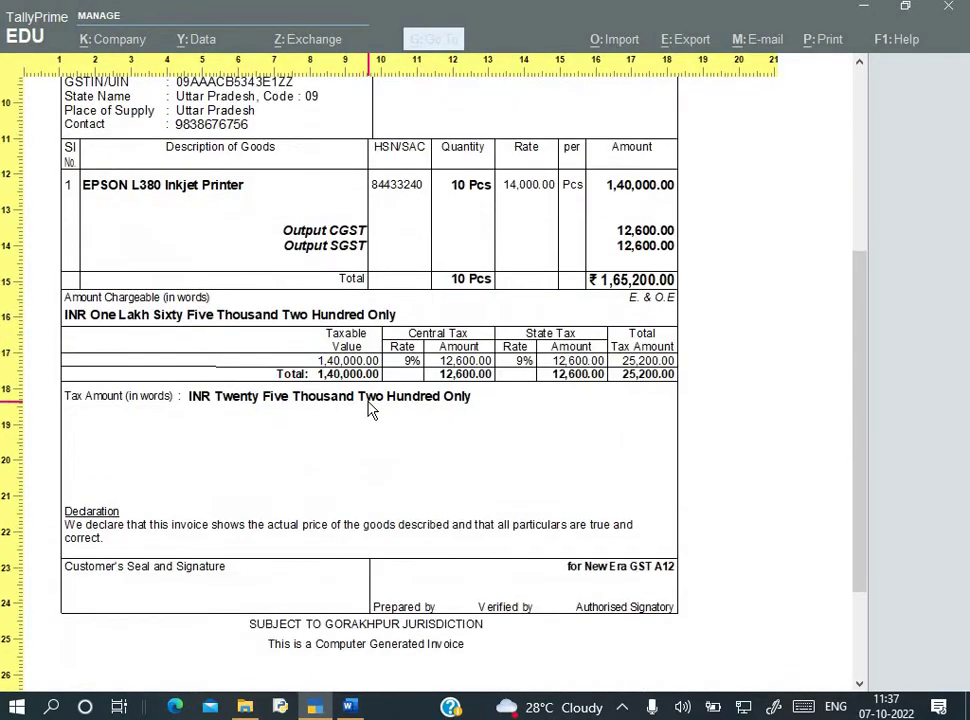
key(alt+Tab)
scroll(790, 232, down, 8)
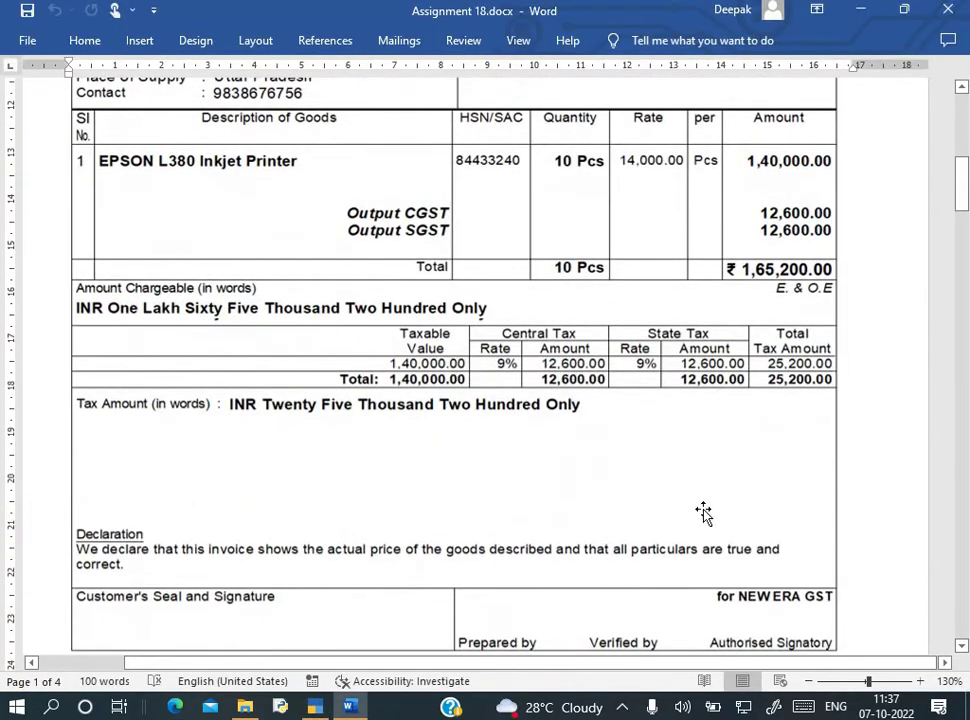
key(alt+Tab)
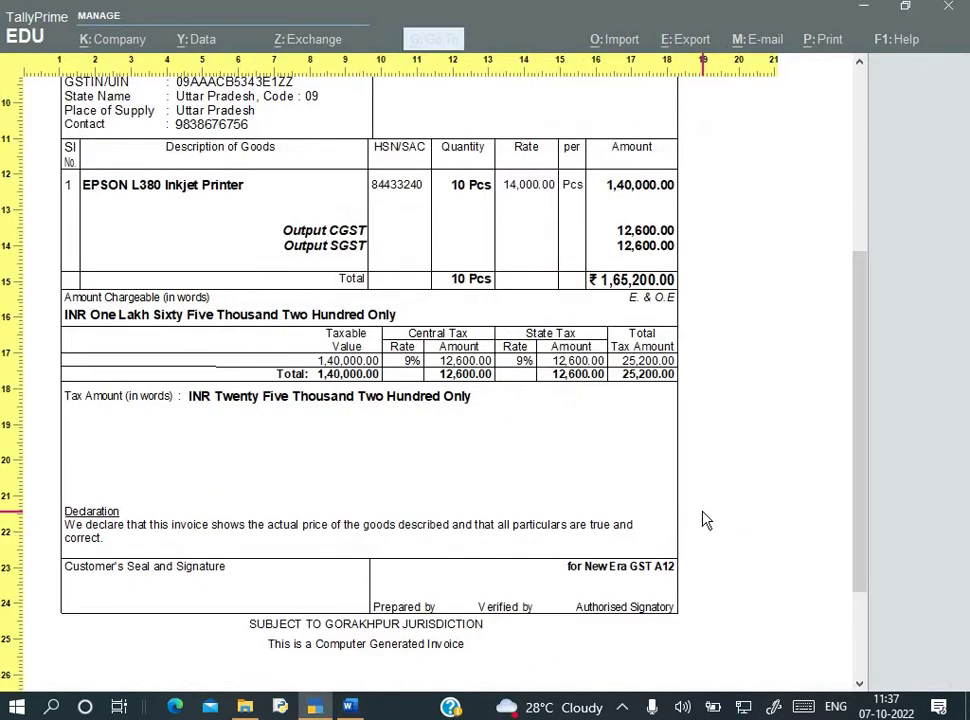
key(alt+z)
key(Escape)
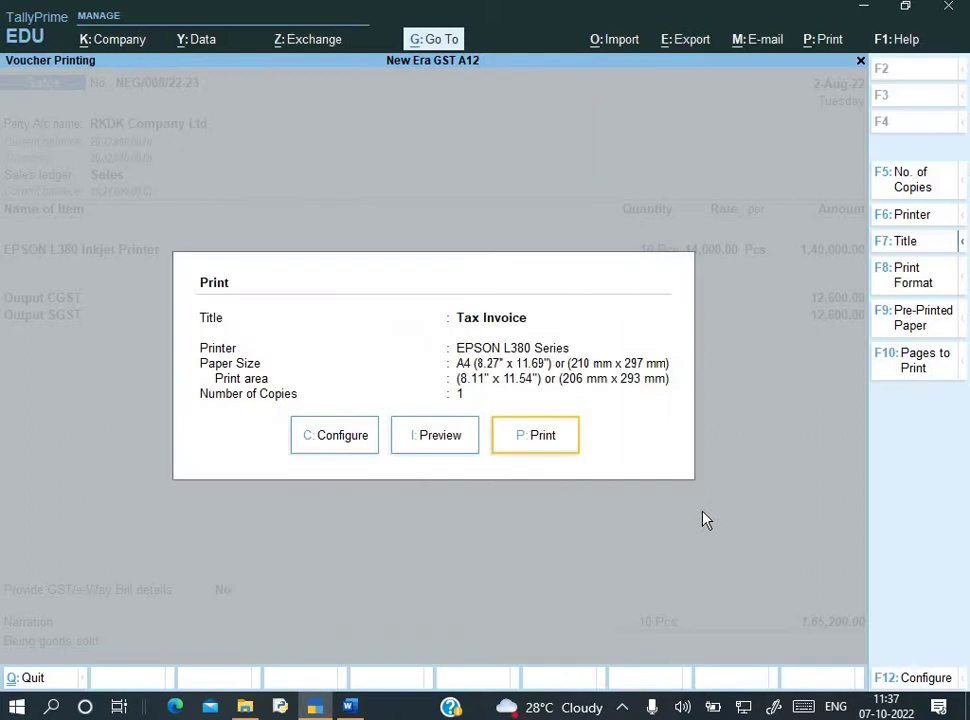
key(Escape)
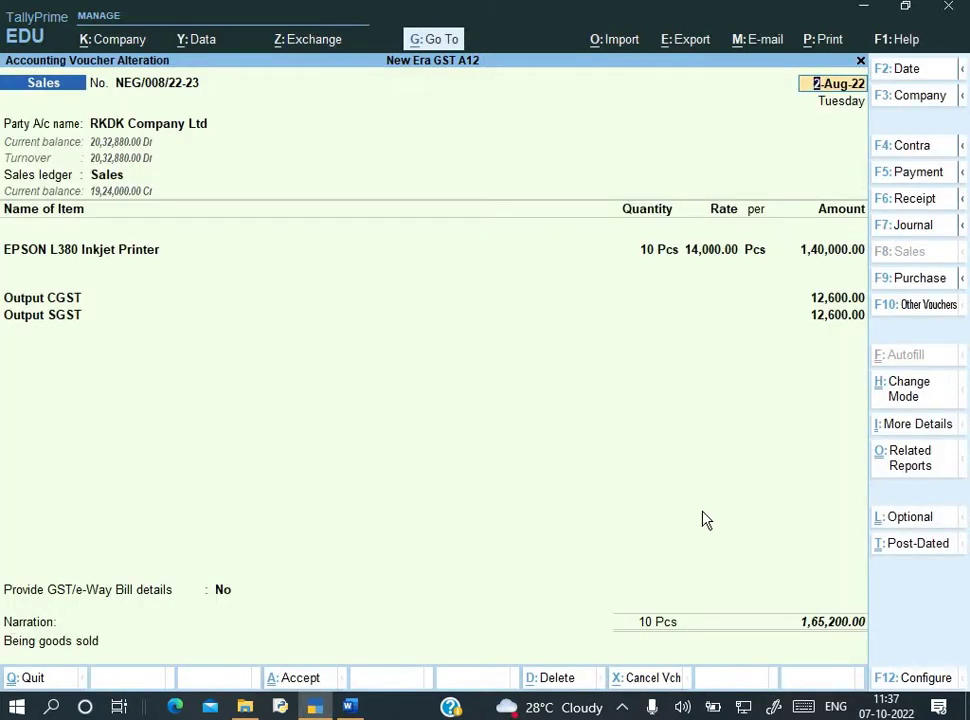
- Accept the reopened voucher NEG/008/22-23, switch to Word, and read the Q.3 transaction and its NEG/009/22-23 Tax Invoice
key(ctrl+a)
key(alt+Tab)
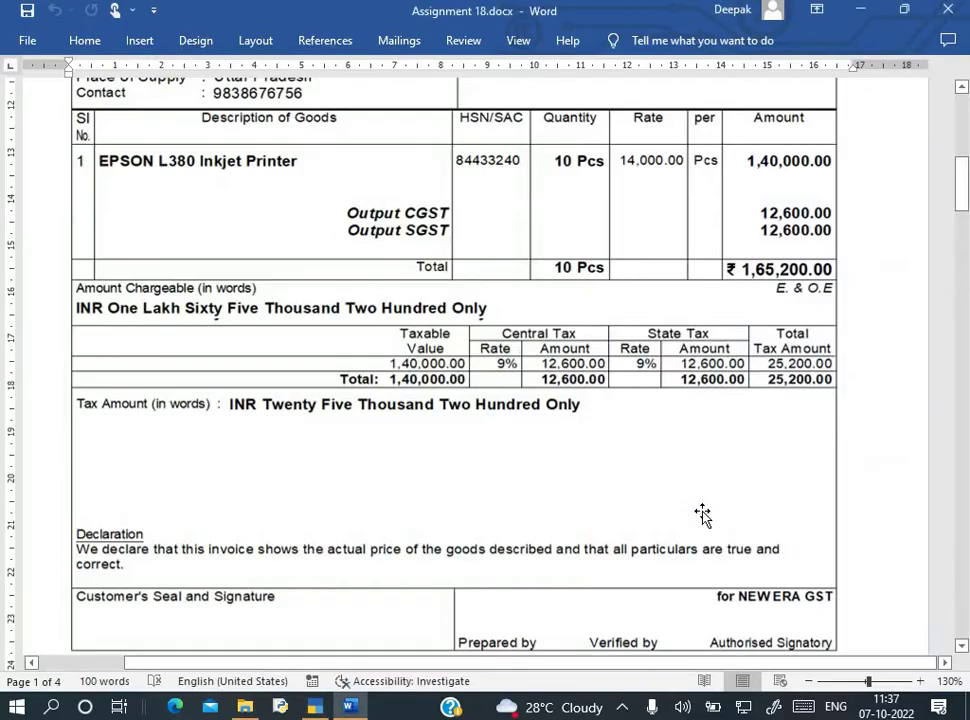
scroll(255, 489, down, 8)
scroll(256, 487, down, 6)
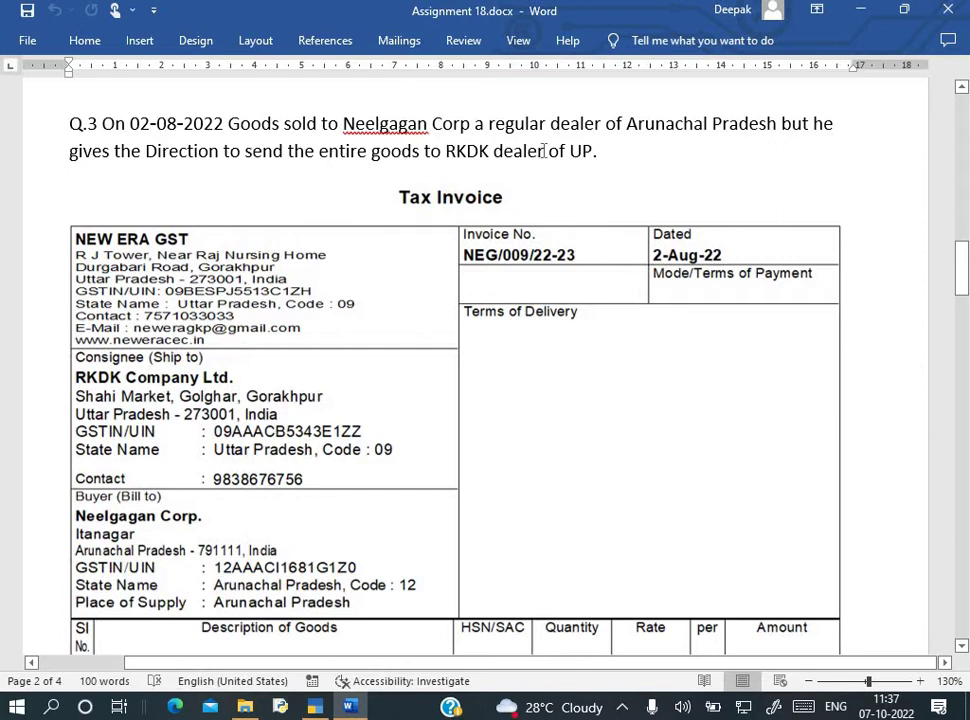
click(595, 151)
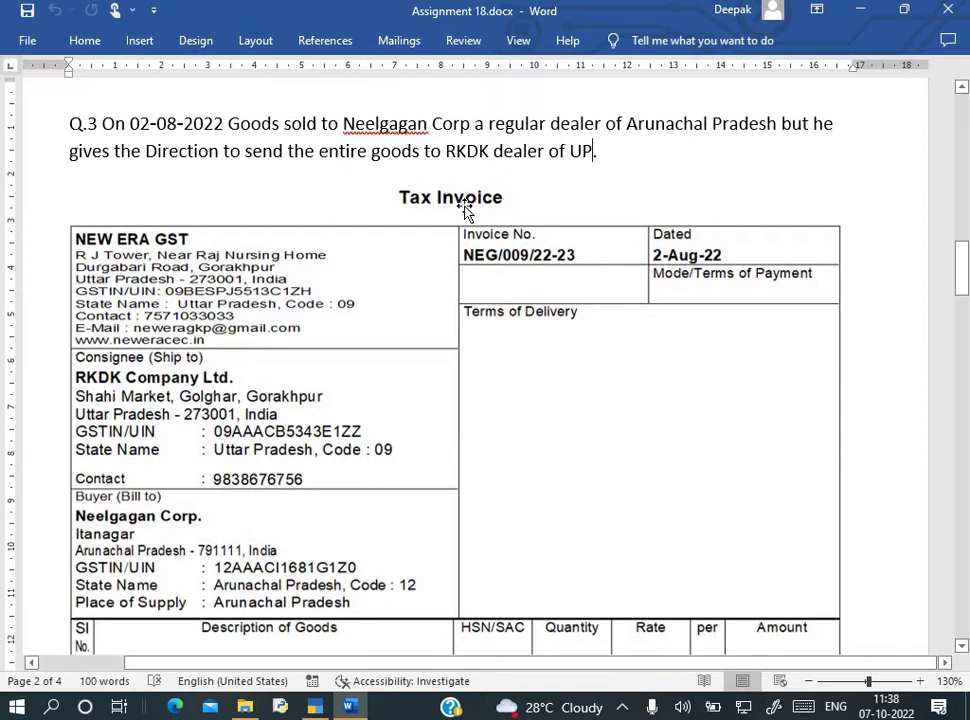
scroll(467, 206, down, 4)
scroll(465, 208, down, 1)
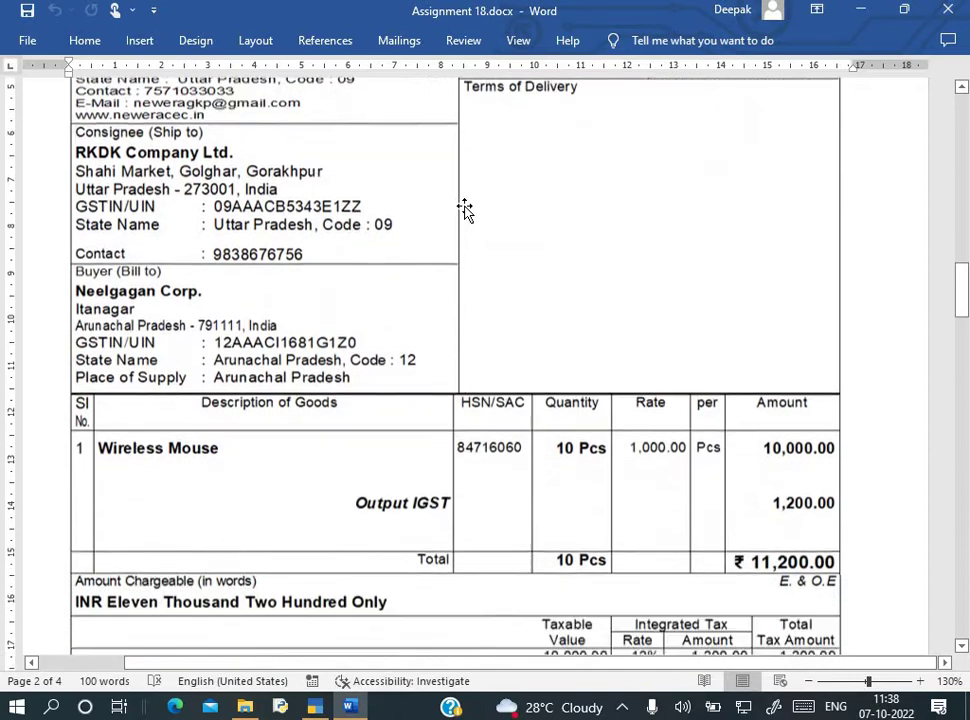
scroll(465, 210, up, 3)
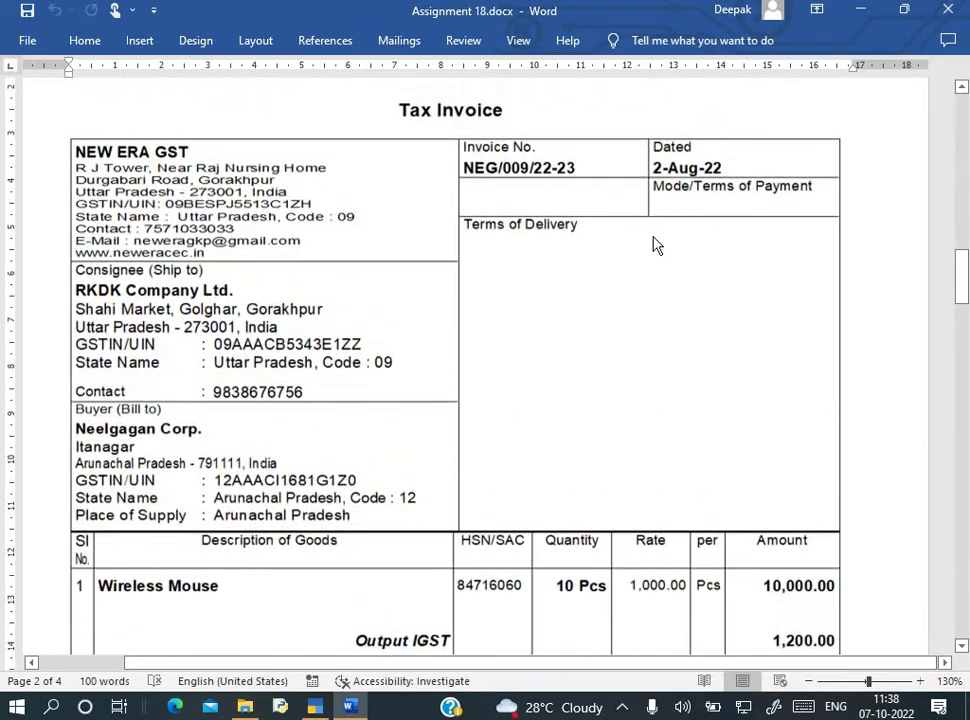
- Switch back to TallyPrime and choose Neelgagan Corp. as the party for sales voucher NEG/009/22-23
key(alt+Tab)
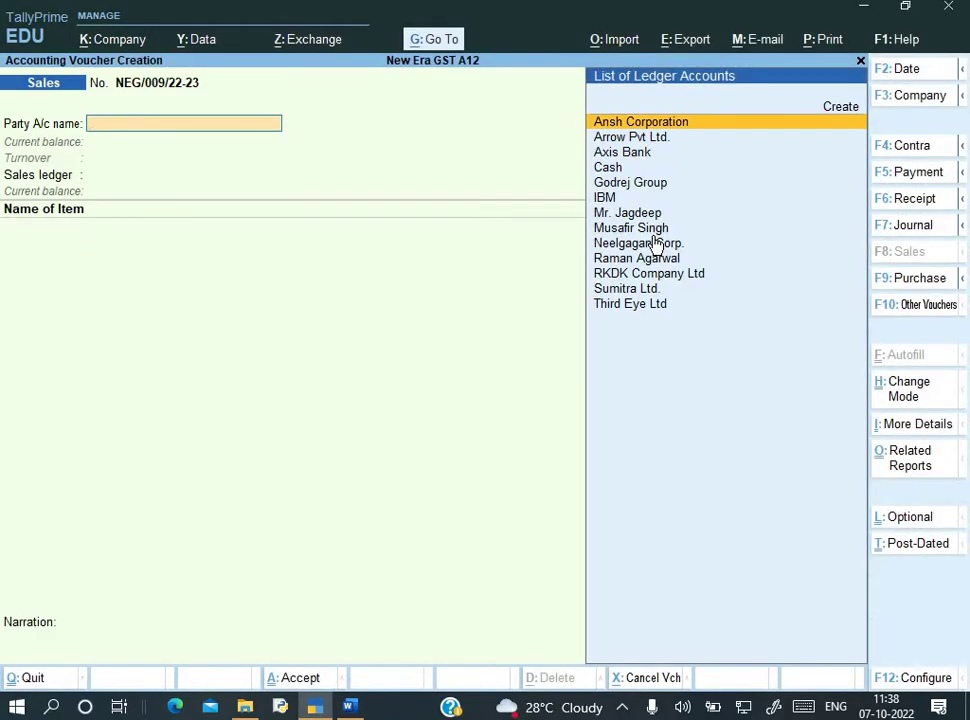
text(Ne)
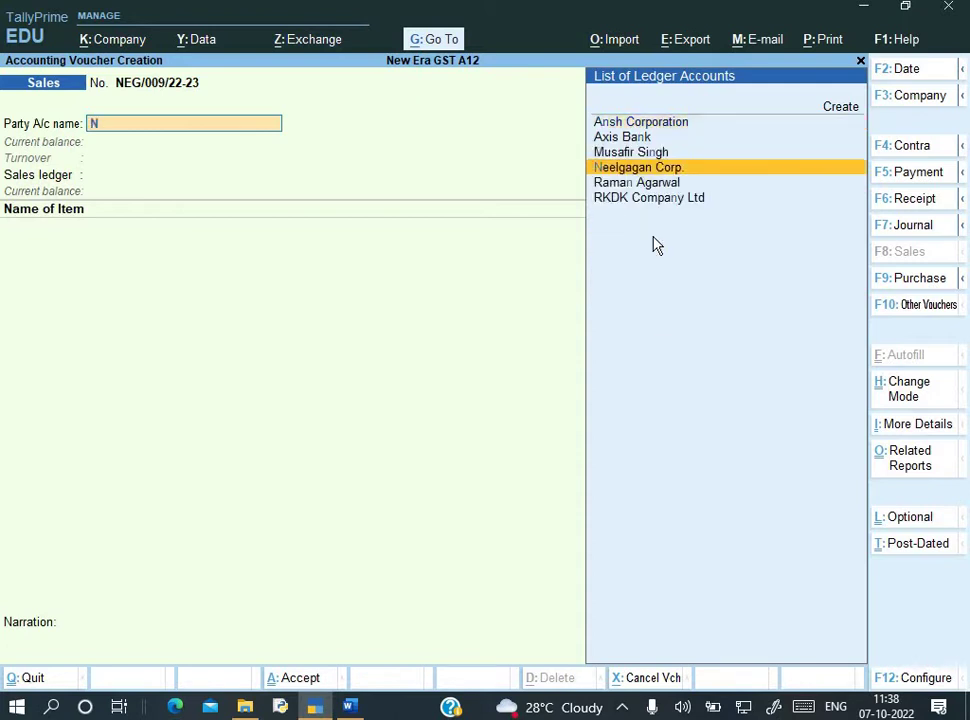
key(Return)
key(Return)
key(Return)
key(Return)
key(Return)
key(Return)
key(Return)
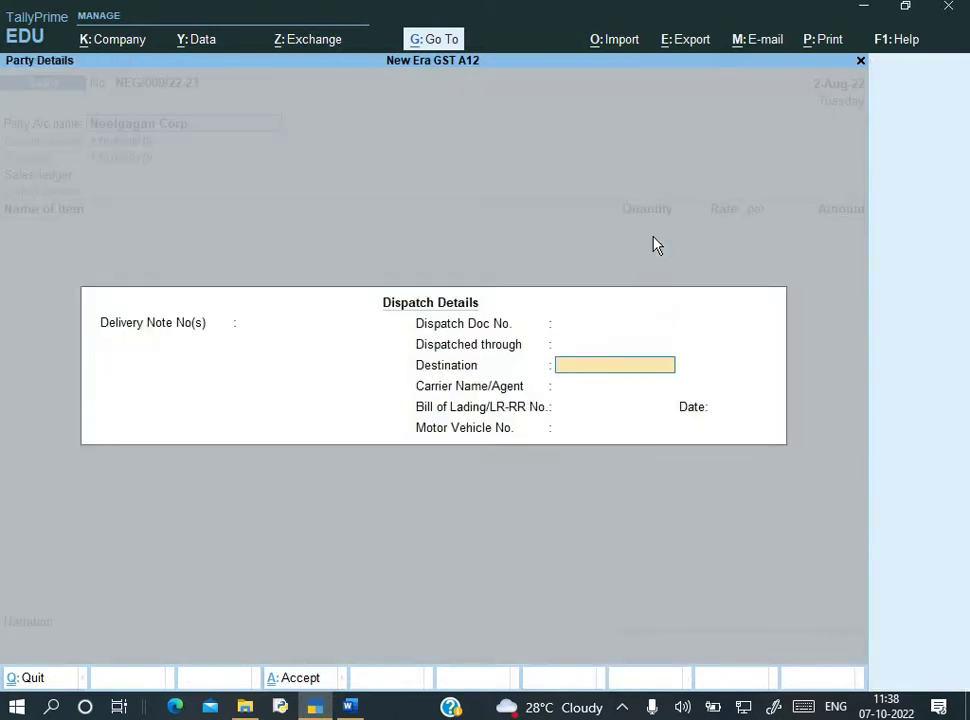
- Check the Q.3 invoice in Word, leave the remaining dispatch and order details blank, and continue to the consignee in Party Details
key(alt+Tab)
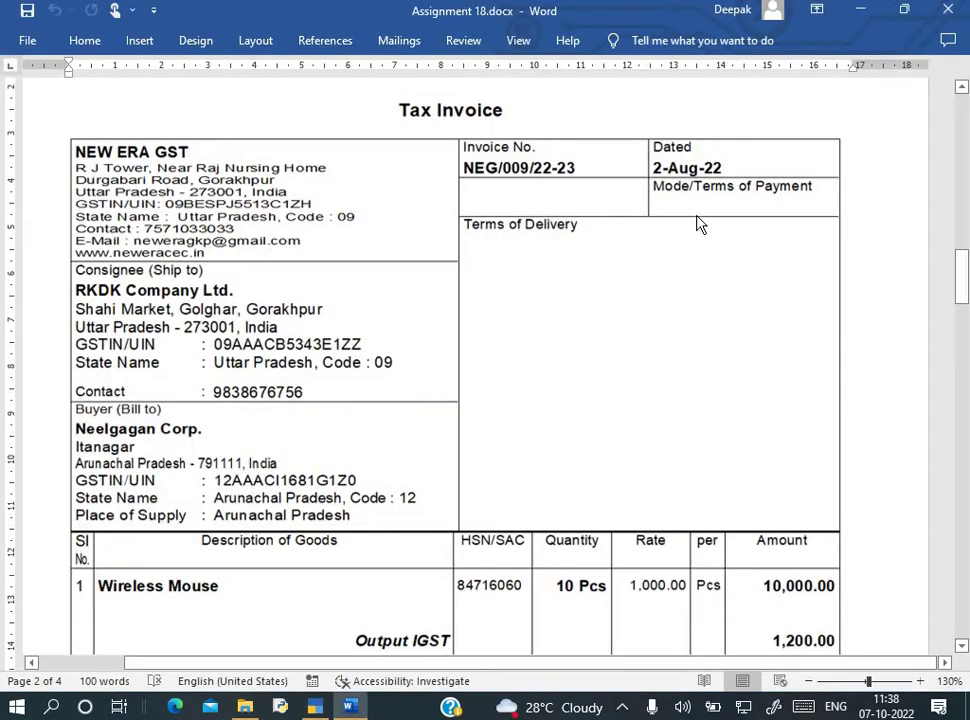
key(alt+Tab)
key(Return)
key(Return)
key(Return)
key(Return)
key(Return)
key(Return)
key(Return)
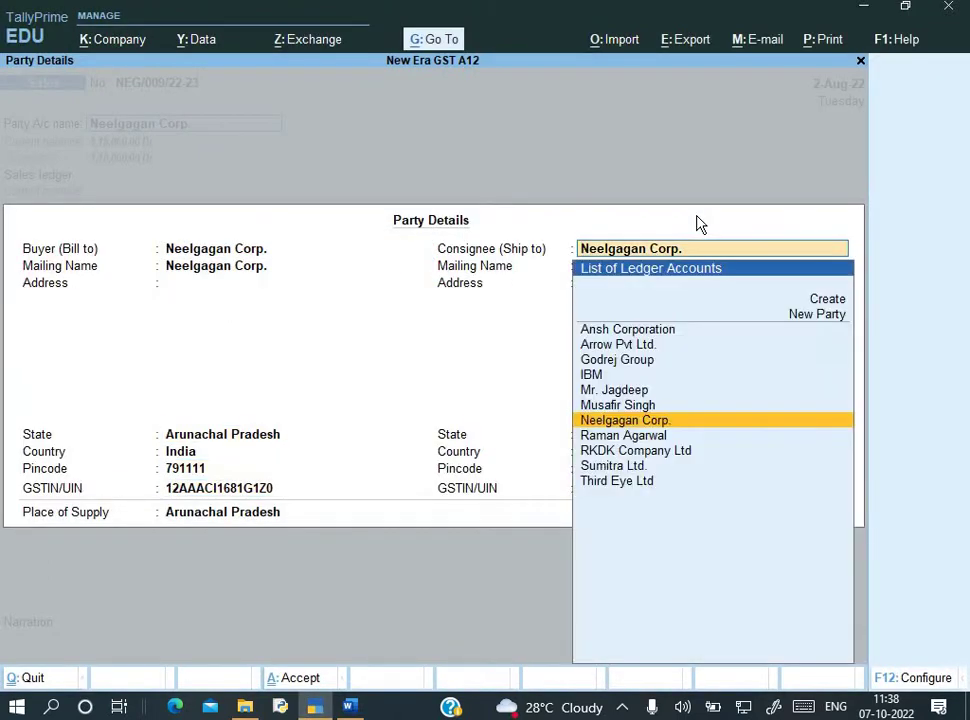
- Set the consignee (ship to) to RKDK Company Ltd and accept Arunachal Pradesh as the place of supply
key(Down)
key(Down)
key(Return)
key(Return)
key(Return)
key(Return)
key(Return)
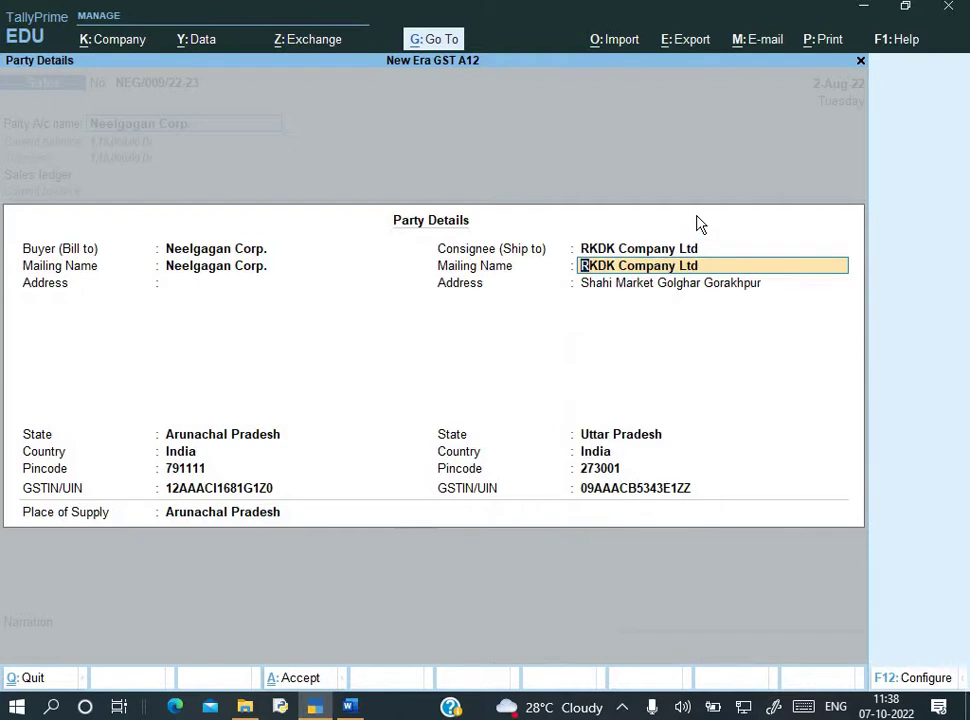
key(Return)
key(Return)
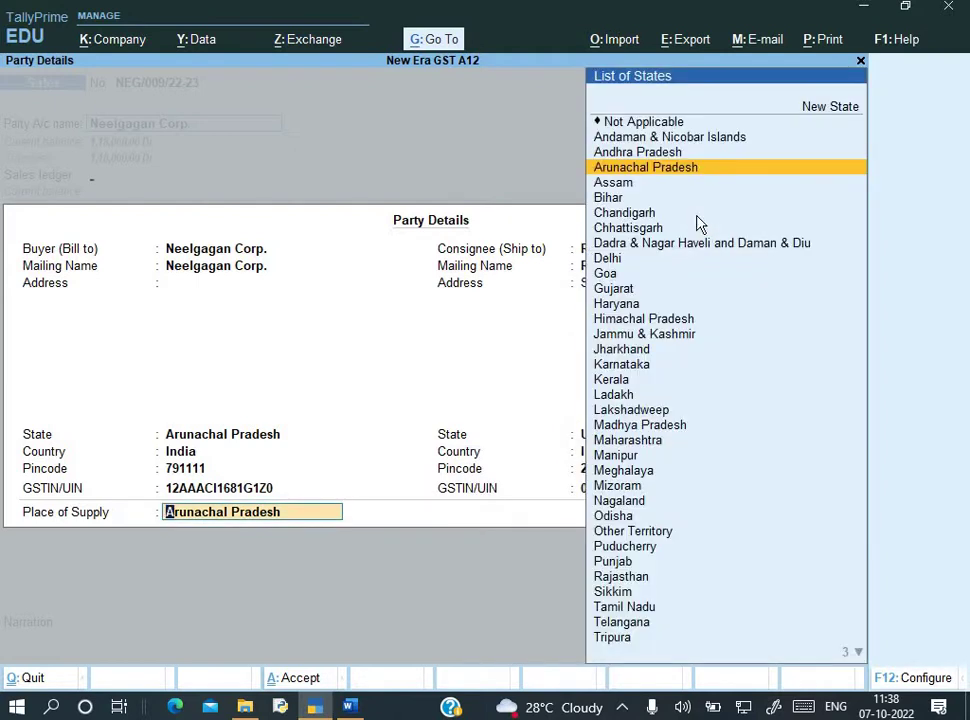
key(Return)
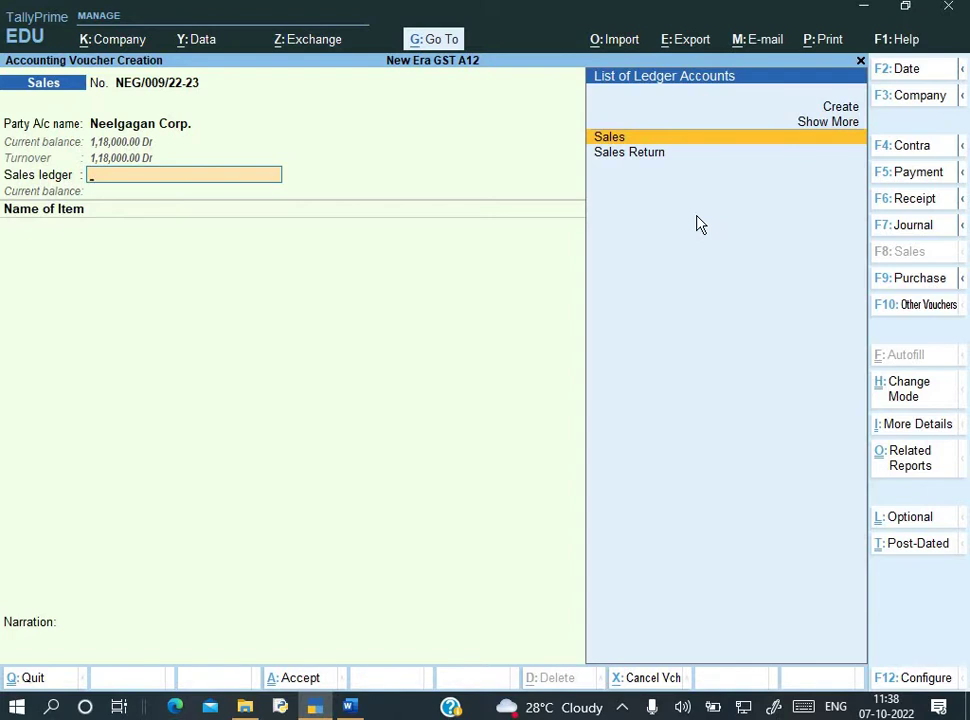
- Choose Sales as the sales ledger, check the invoice's item line in Word, and return to the voucher's item field
key(Return)
key(Return)
key(Return)
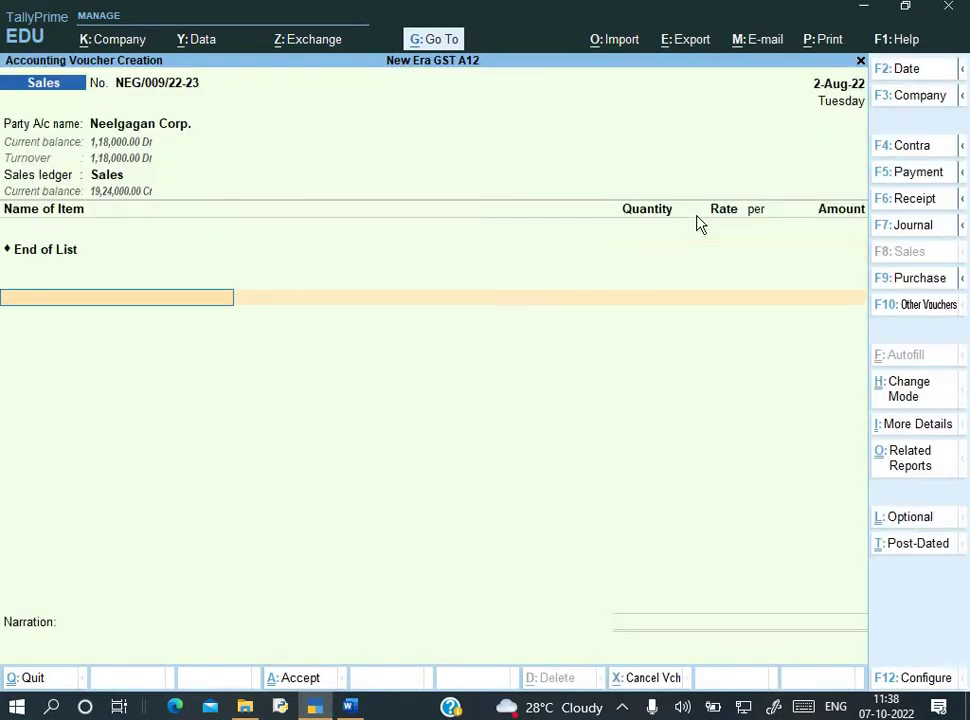
key(alt+Tab)
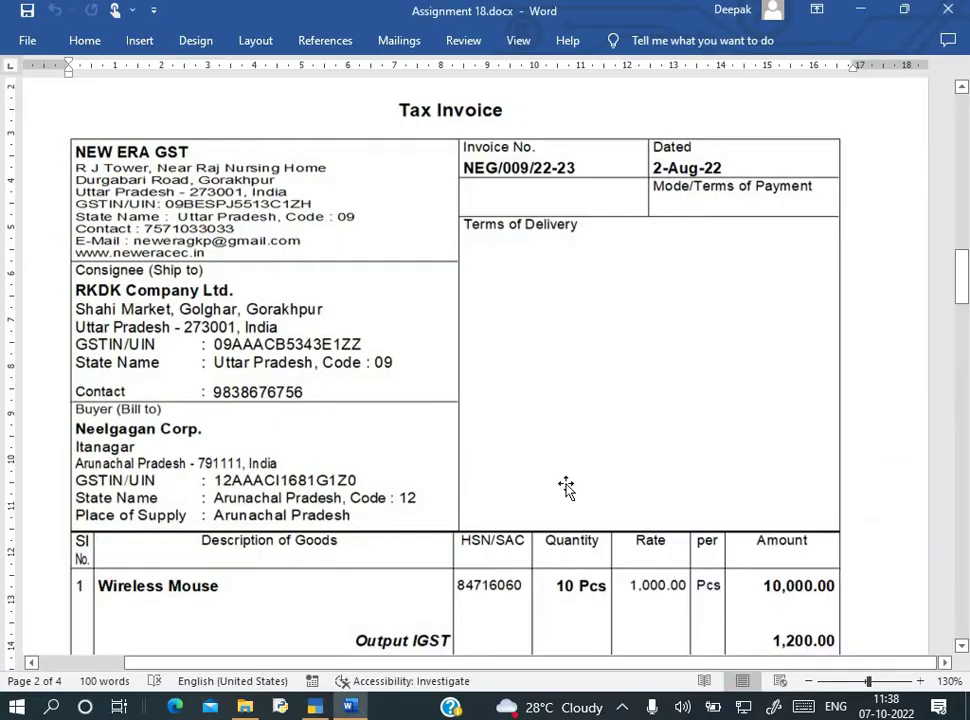
scroll(549, 570, down, 3)
key(alt+Tab)
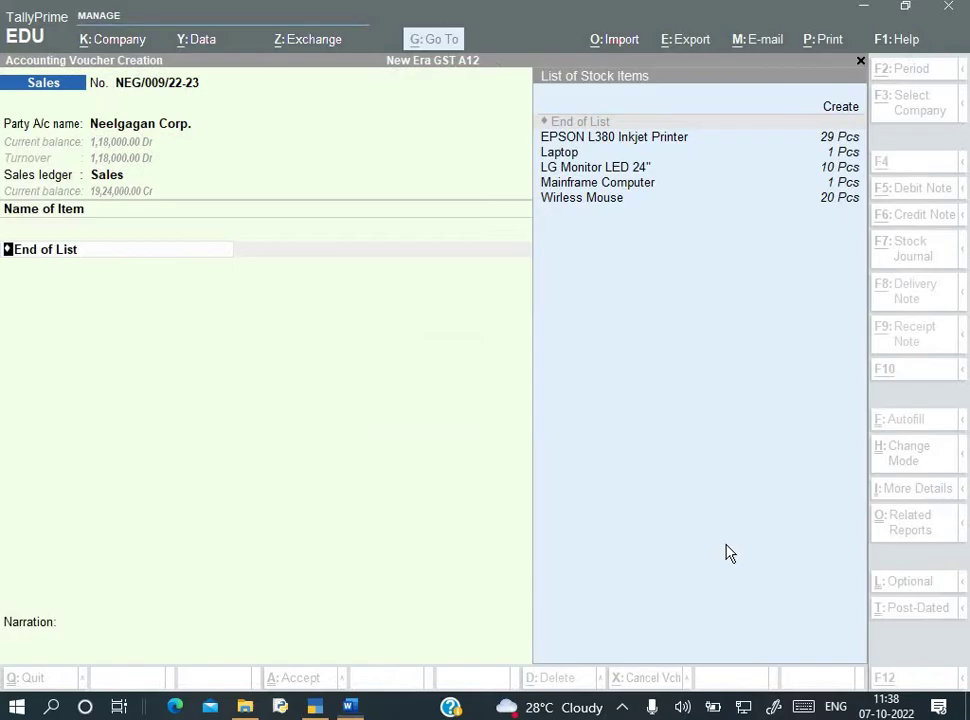
- Add the stock item Wirless Mouse with quantity 10 Pcs at a rate of 1,000.00, and end the item list
key(Down)
key(Down)
key(Down)
key(Down)
key(Down)
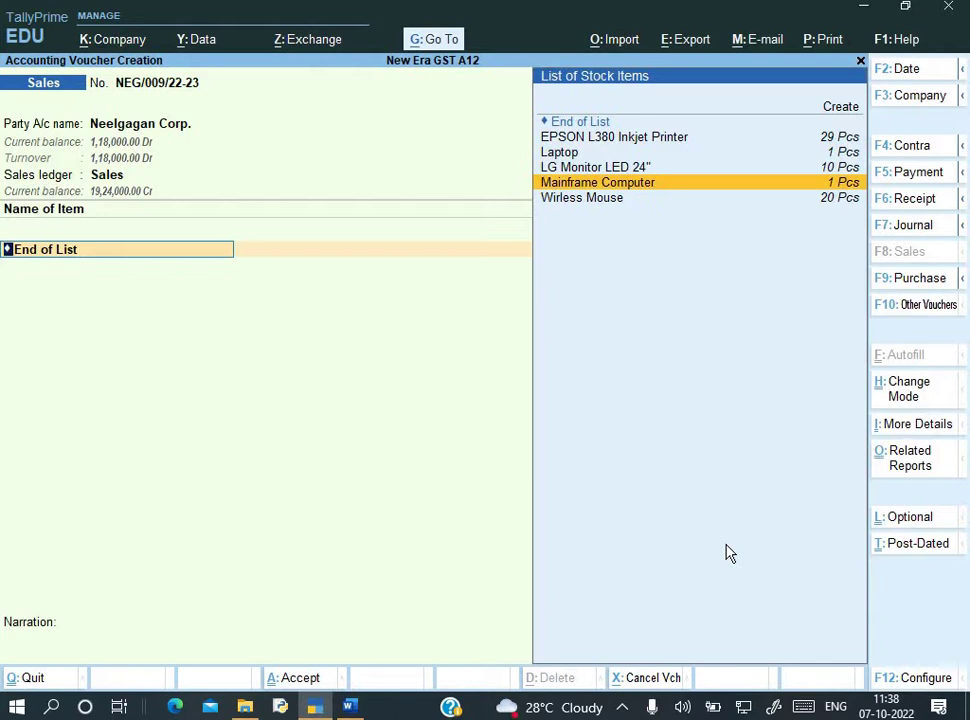
key(Return)
text(10)
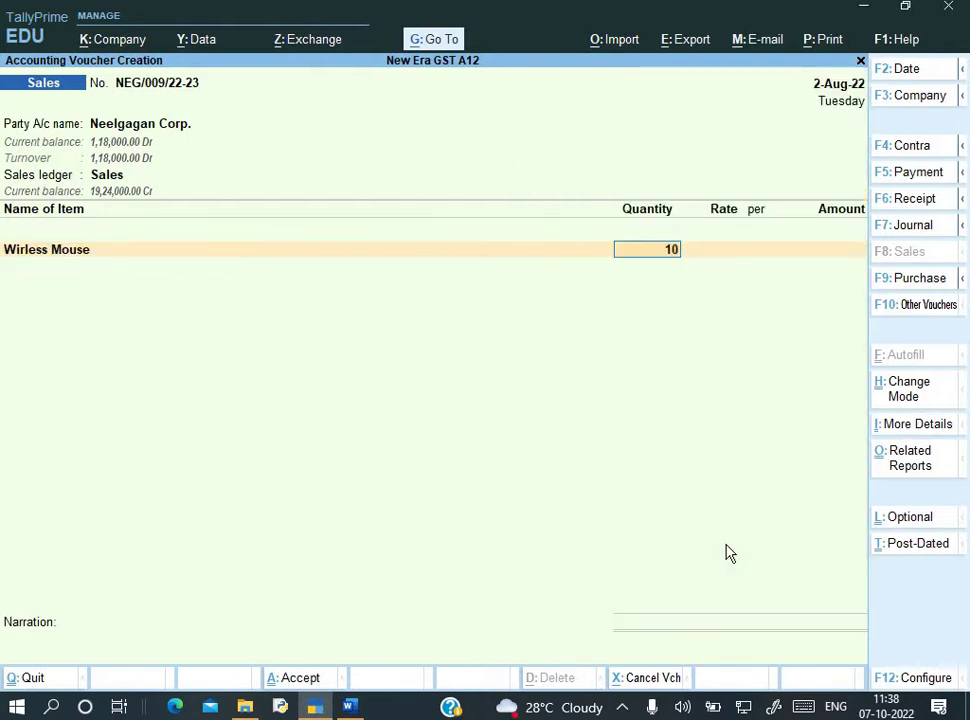
key(Return)
text(1000)
key(Return)
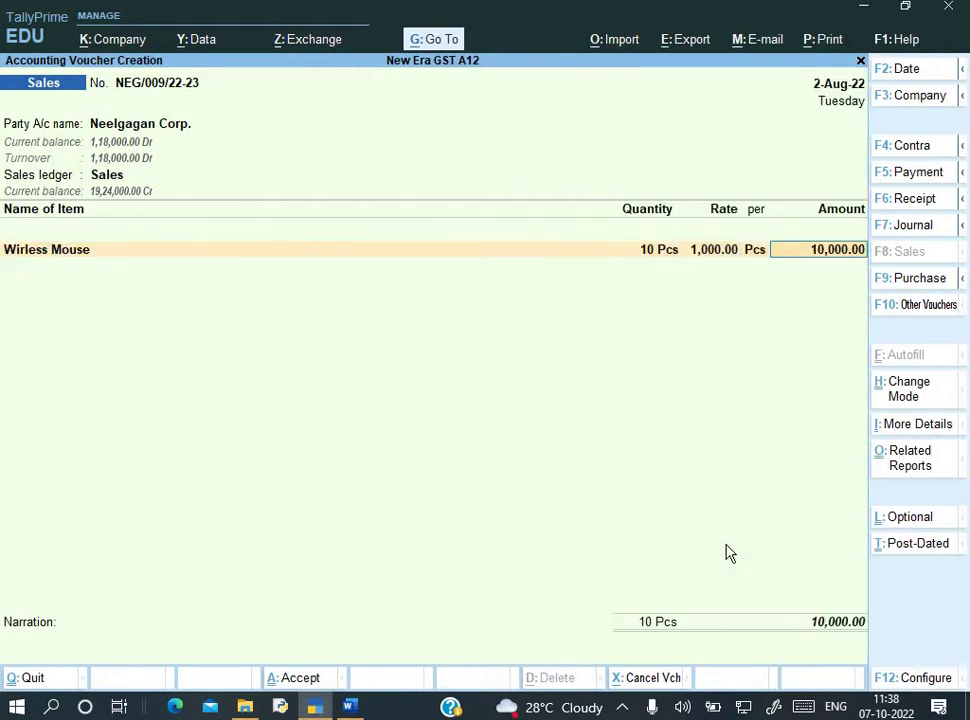
key(Return)
key(Return)
key(Return)
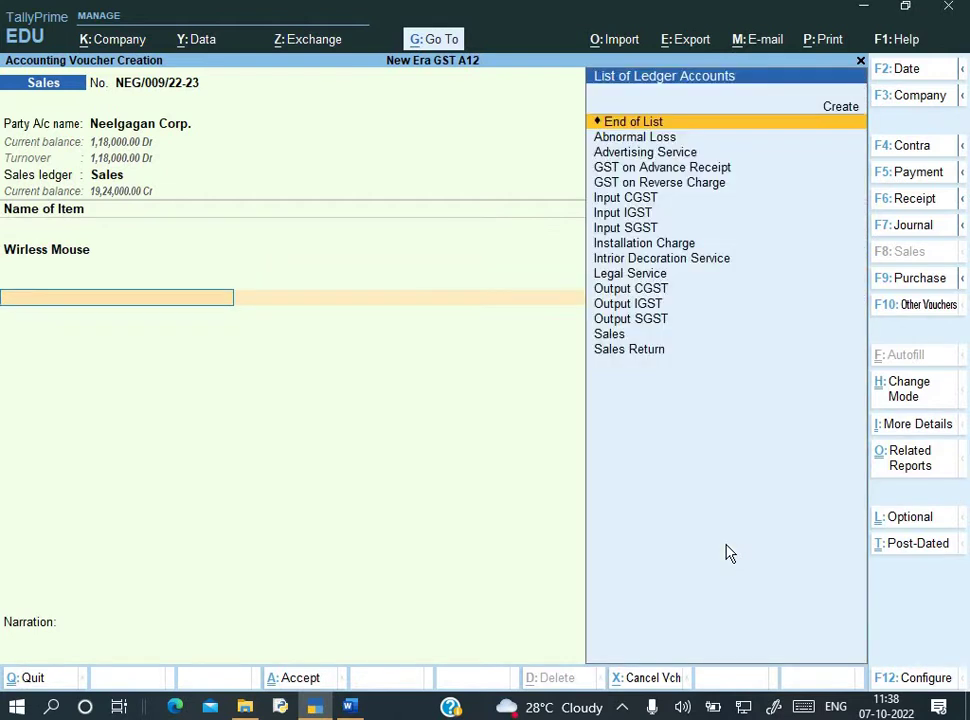
- Add the Output IGST ledger with 1,200.00 of tax and end the ledger list
text(O)
key(Down)
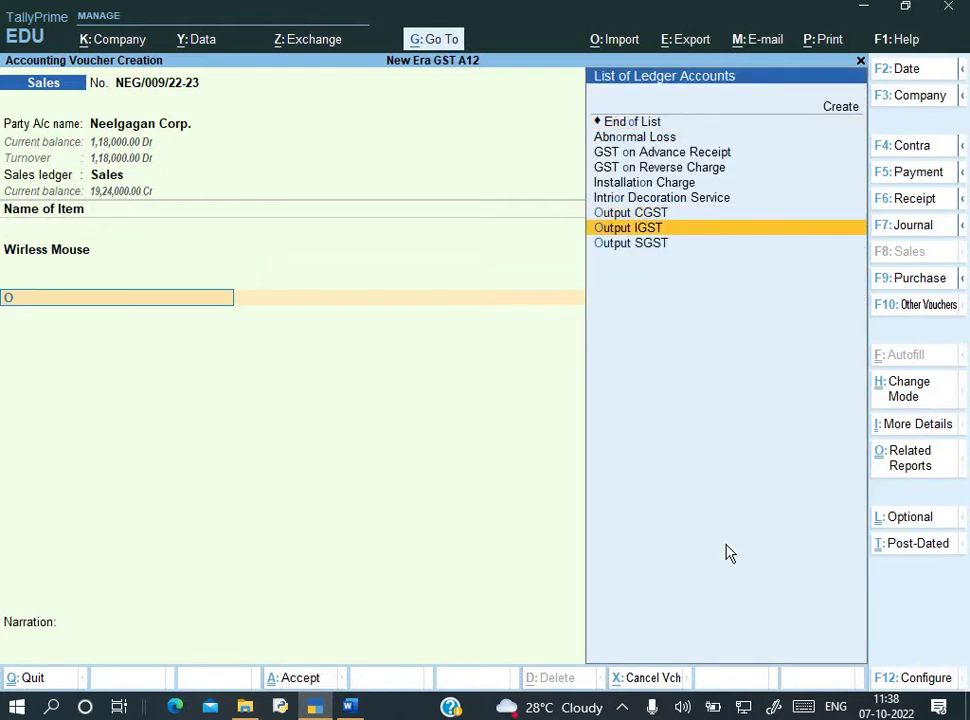
key(Return)
key(Return)
key(Return)
key(Return)
key(Return)
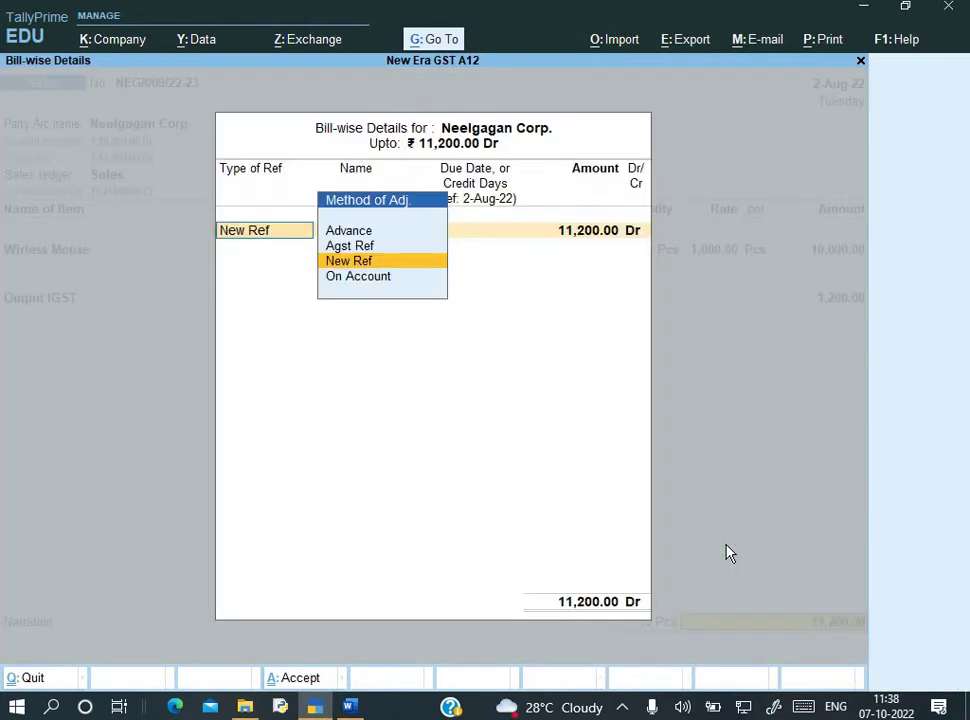
- Accept the bill-wise details for Neelgagan Corp. as New Ref for 11,200.00 Dr
key(Return)
key(Return)
key(Return)
key(Return)
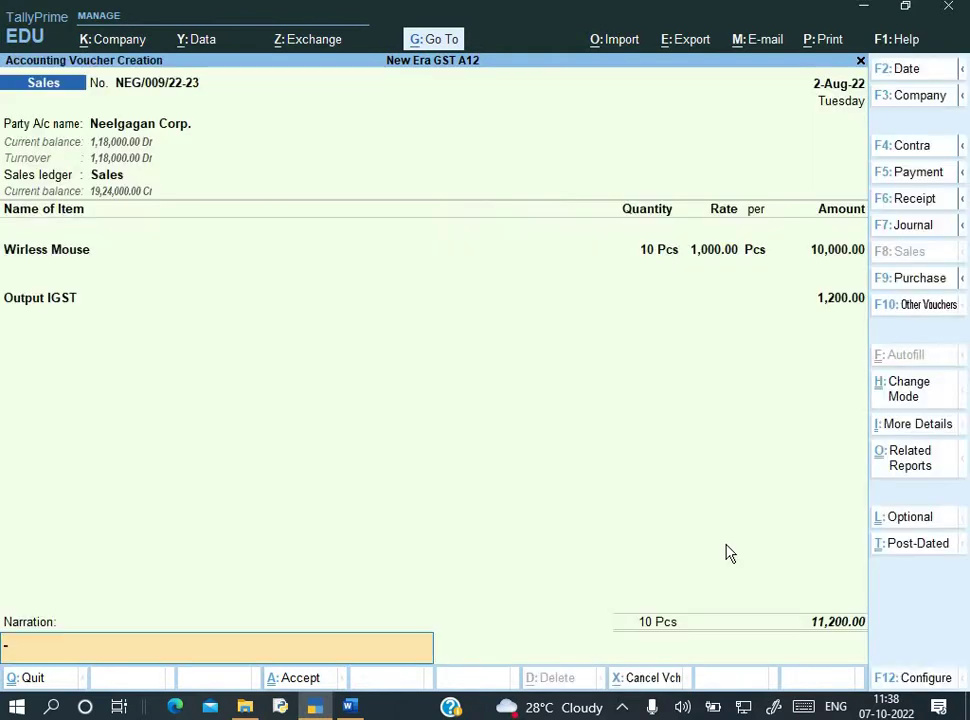
- Enter the narration "Being goods sold" and save the sales voucher
text(Being goods sold)
key(Return)
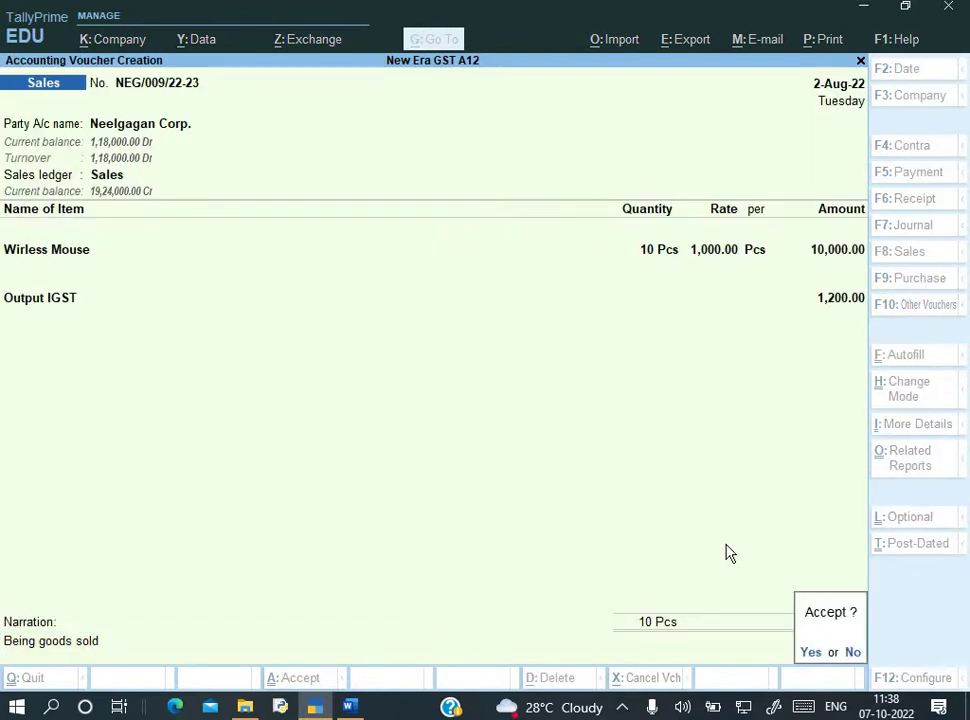
key(Return)
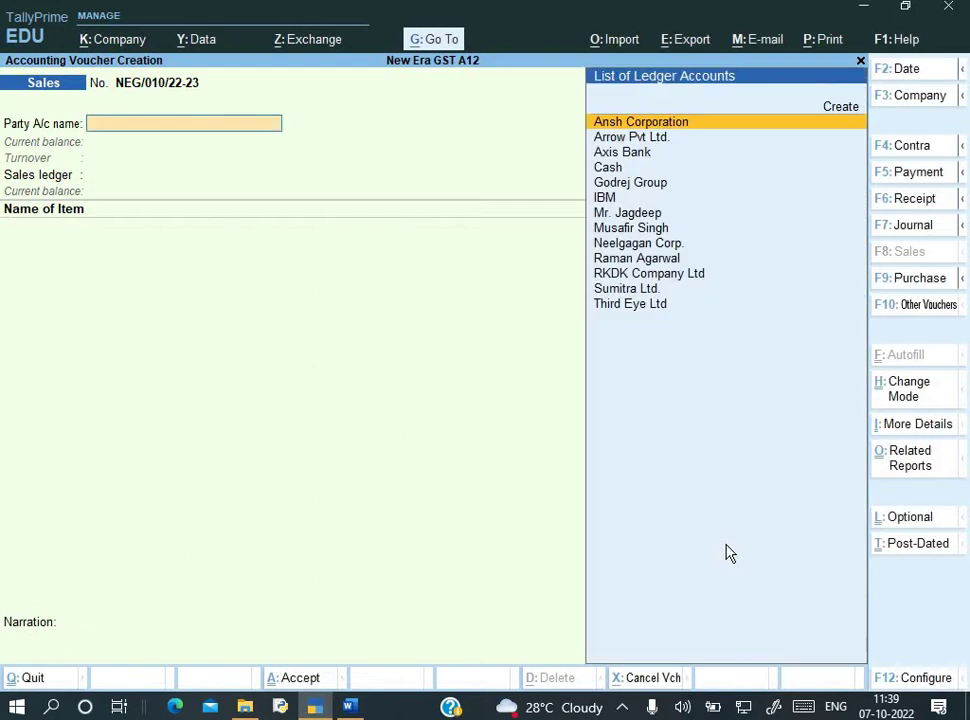
- Choose Ansh Corporation as the party of a new sales voucher and go through to its Party Details
key(Down)
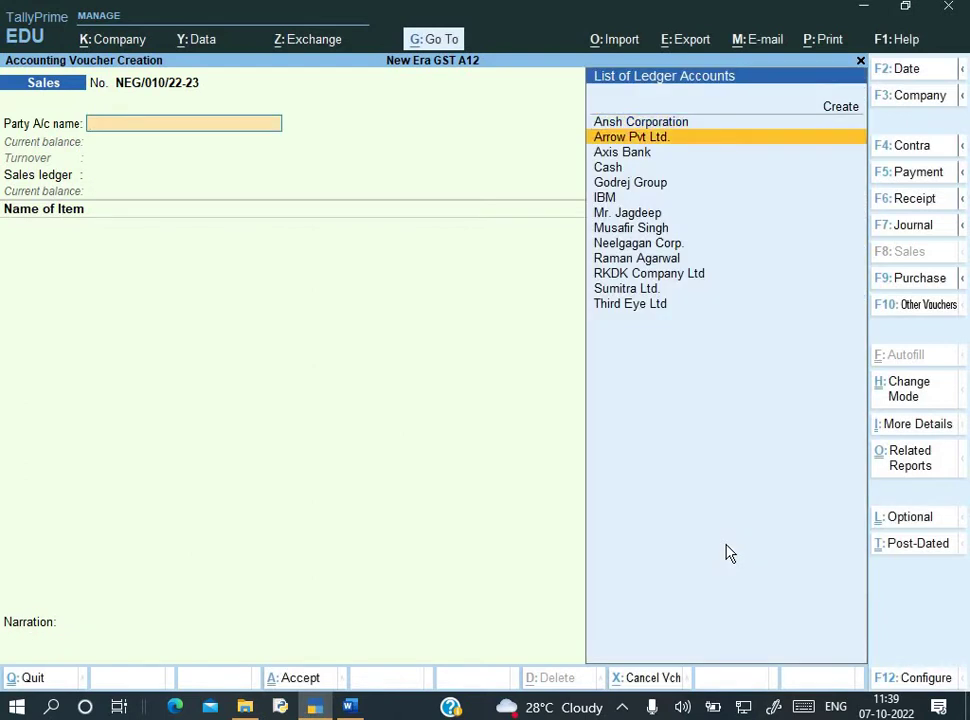
key(Up)
key(Return)
key(Return)
key(Return)
key(Return)
key(Return)
key(Return)
key(Return)
key(Return)
key(Return)
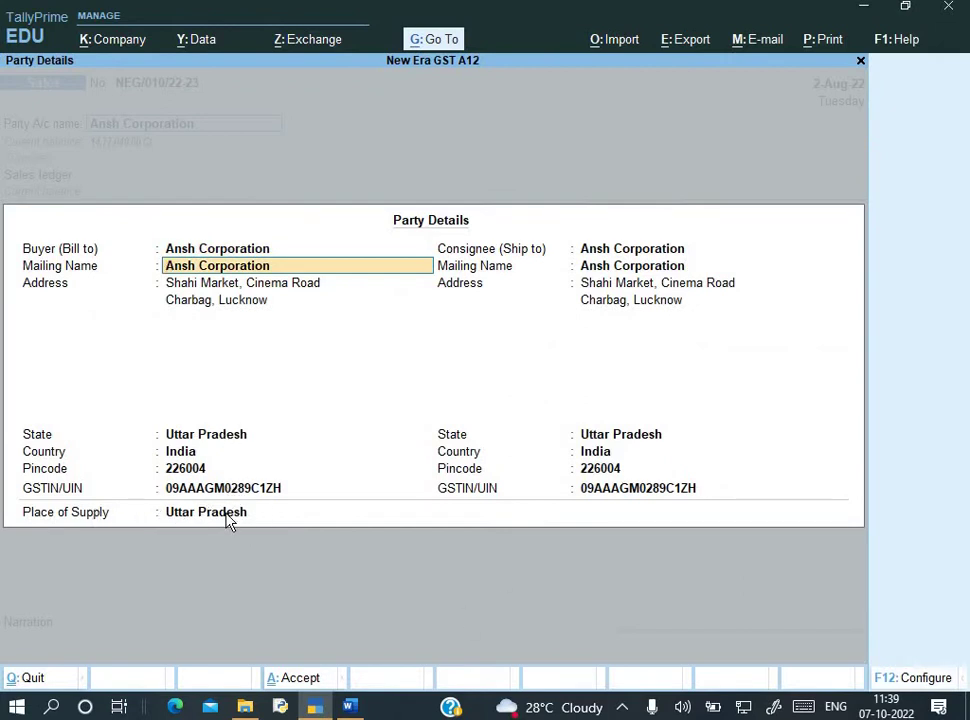
- View the Party Details configuration for separate buyer and consignee details, and quit the unsaved voucher to the Gateway of Tally
key(F12)
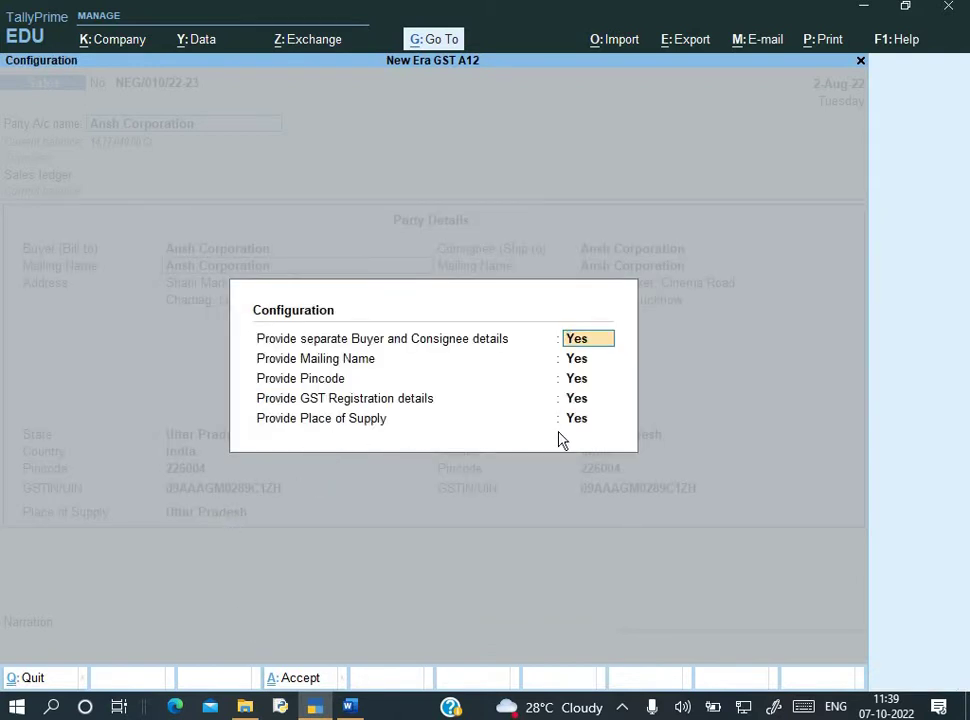
key(Escape)
key(Escape)
key(Escape)
key(Escape)
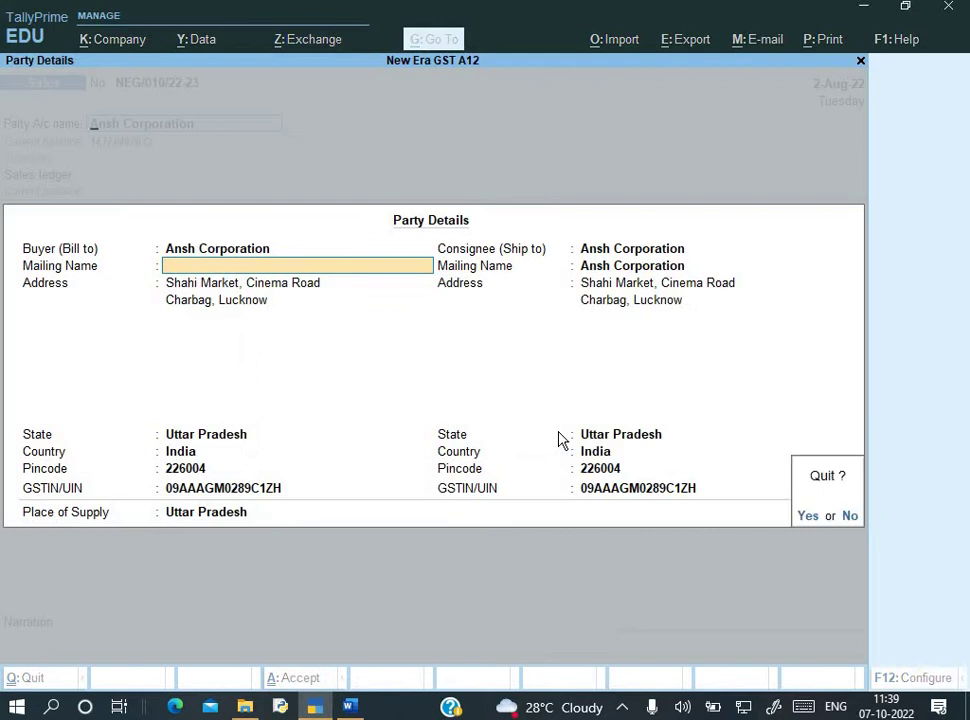
key(y)
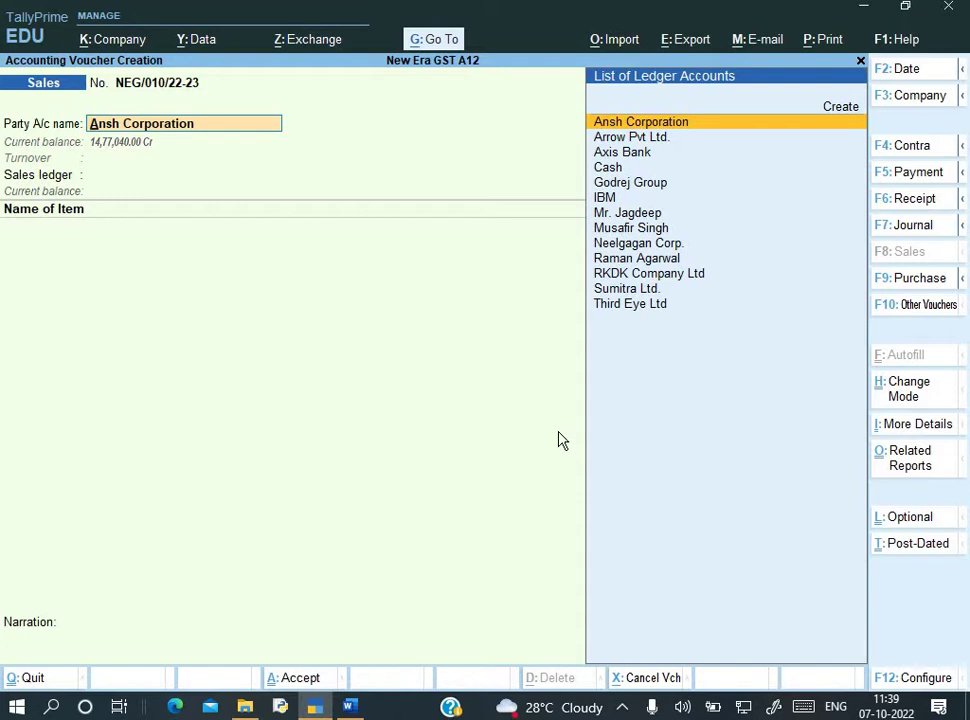
key(Escape)
key(Escape)
key(y)
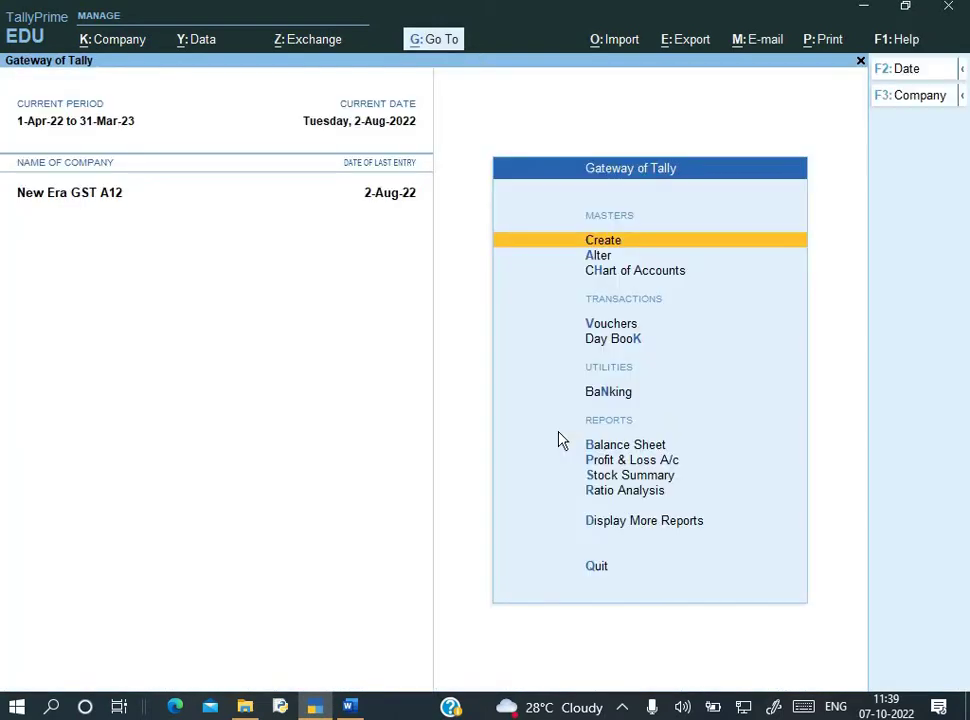
- Switch to Word and examine the Q.4 purchase of sports shoes and its Campus Shoes Tax Invoice in Assignment 18
key(alt+Tab)
scroll(347, 461, down, 15)
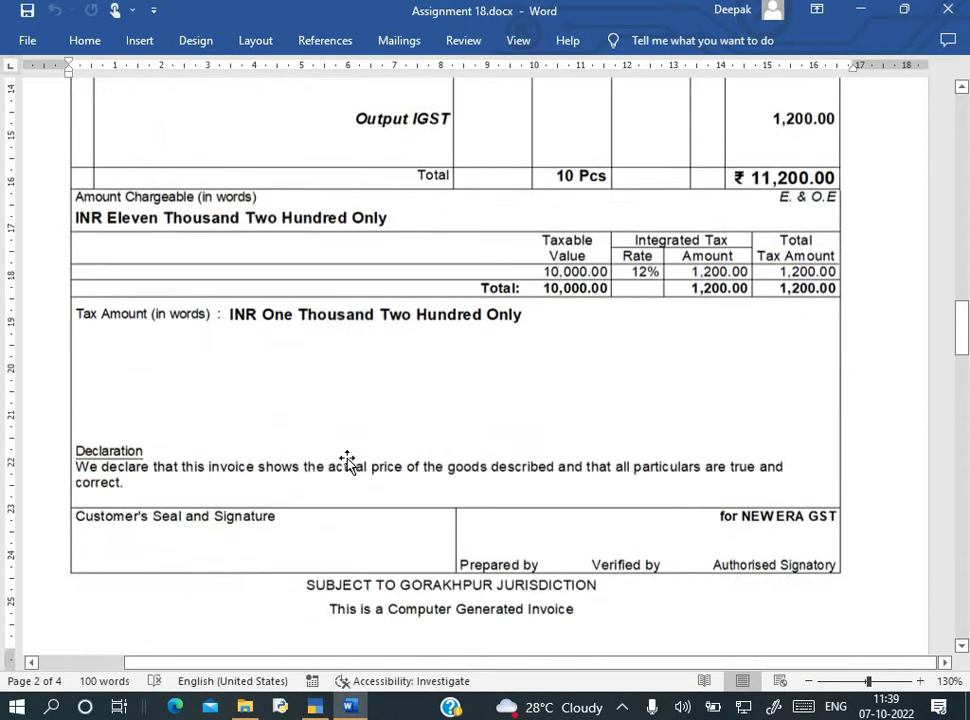
scroll(347, 461, down, 6)
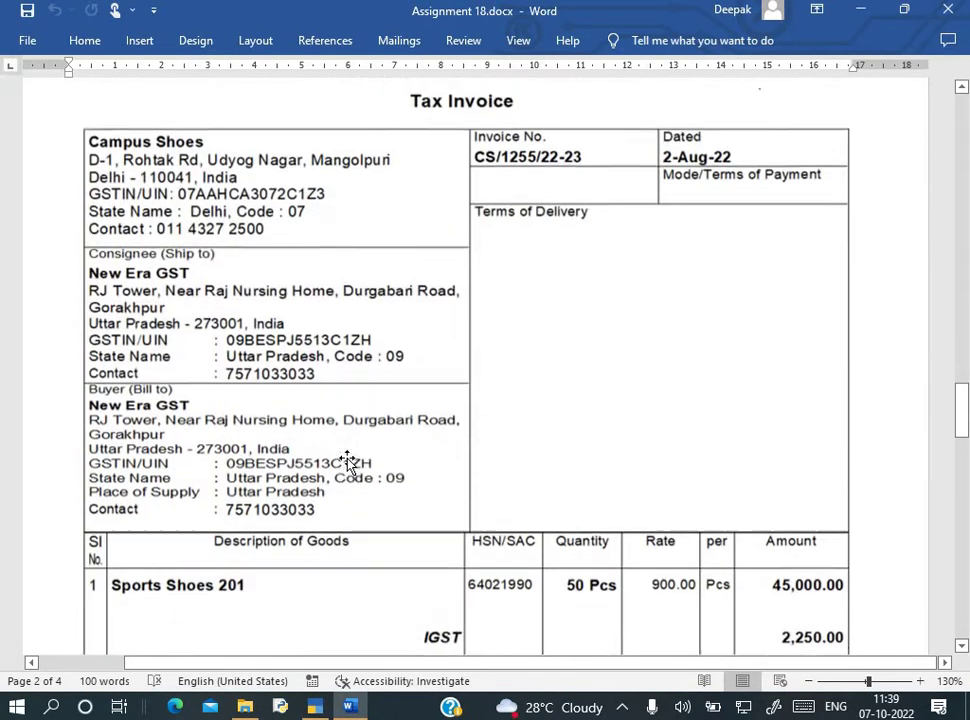
scroll(347, 461, up, 1)
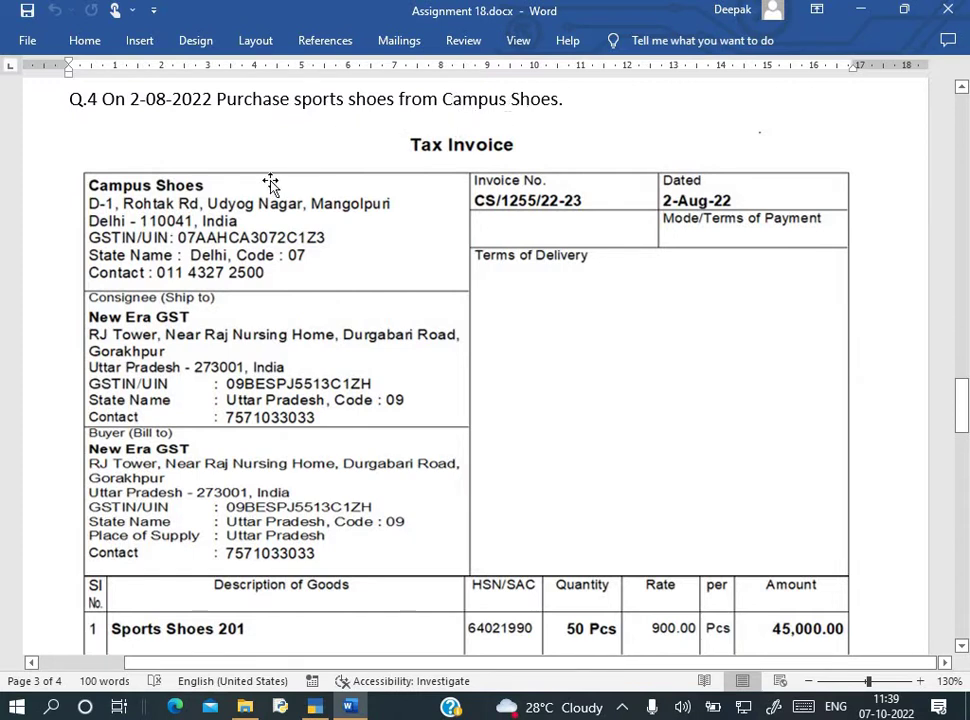
scroll(270, 185, down, 1)
scroll(188, 388, down, 3)
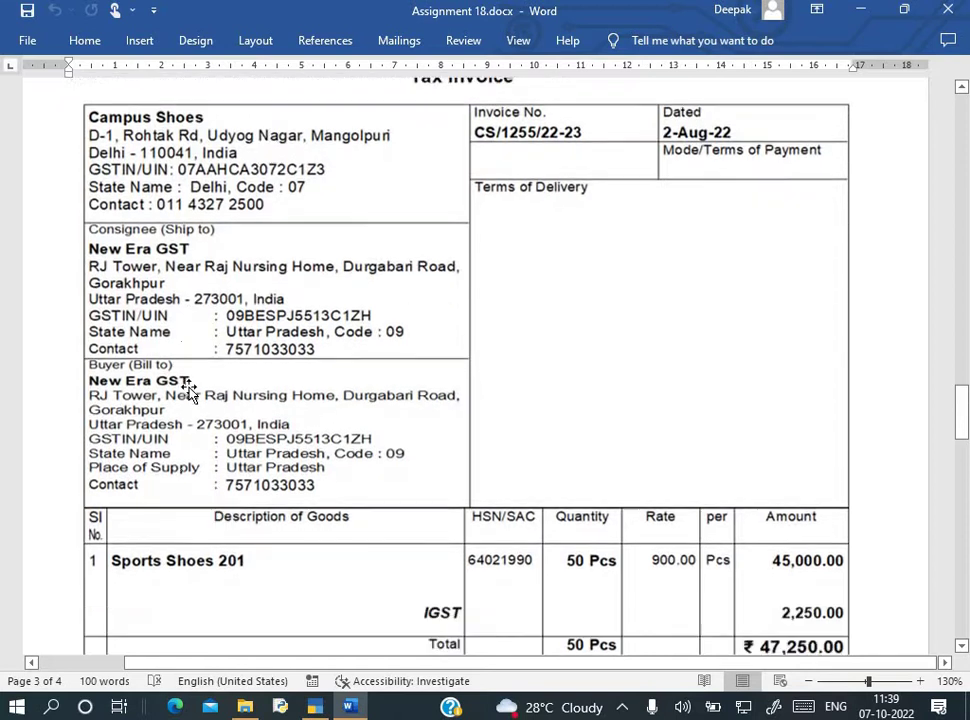
- Examine the Sports Shoes 201 quantities, rates and GST percentages on the Campus Shoes purchase invoice and the consumer sale invoice
scroll(201, 288, up, 1)
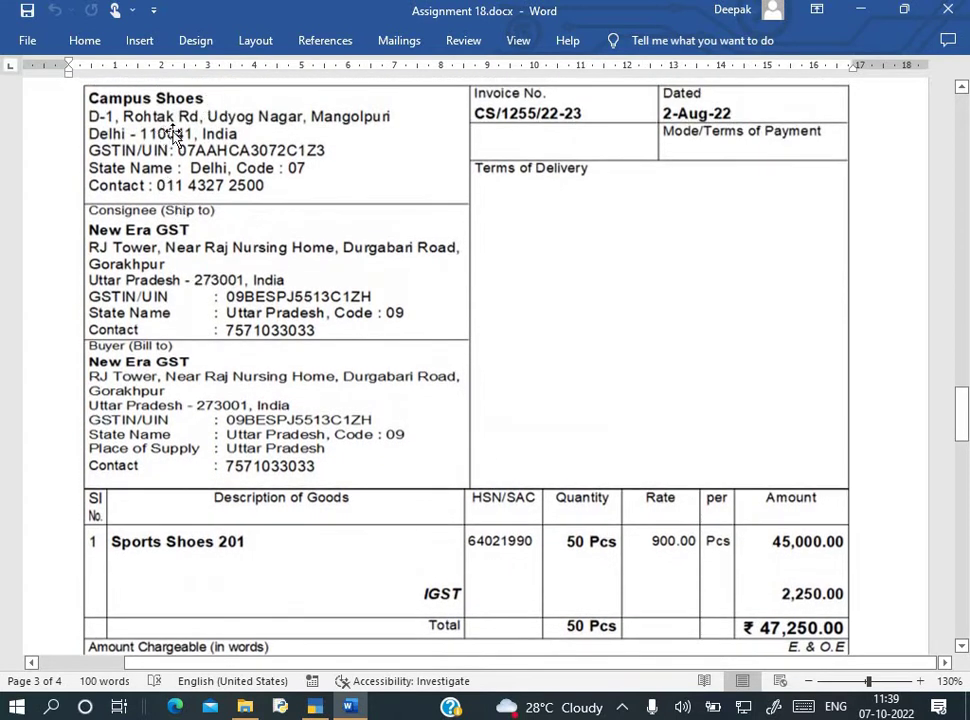
scroll(207, 233, down, 1)
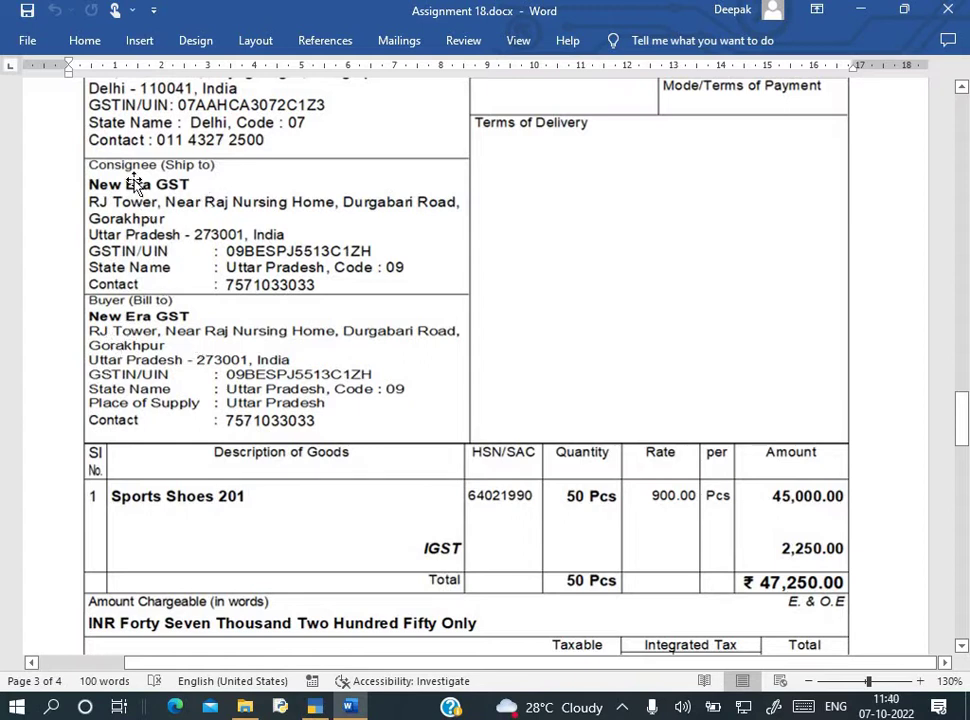
scroll(182, 300, down, 4)
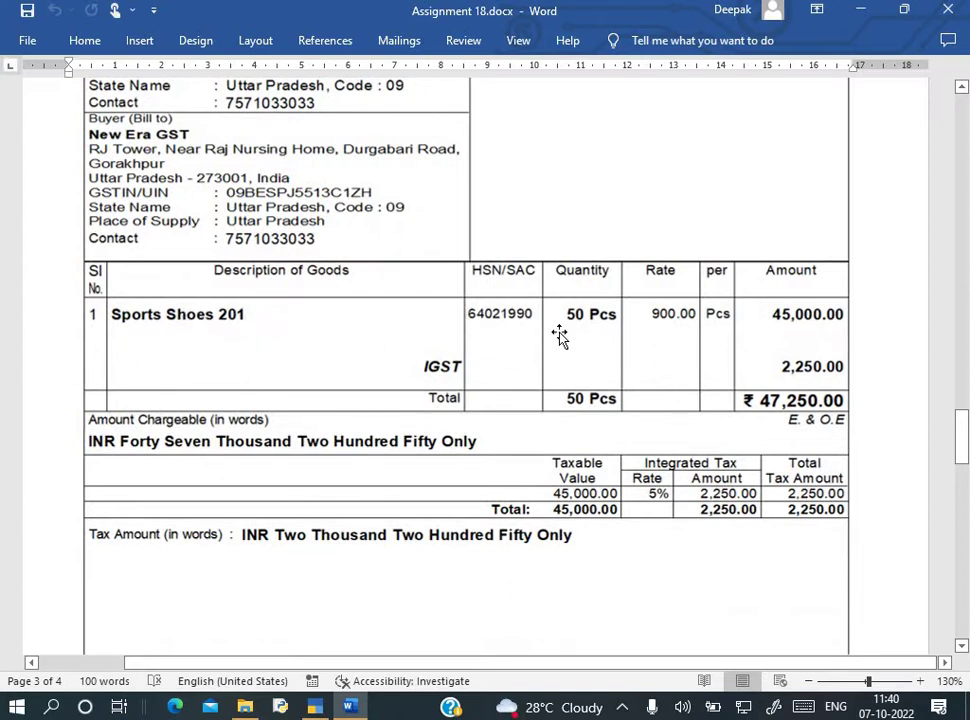
scroll(560, 335, up, 1)
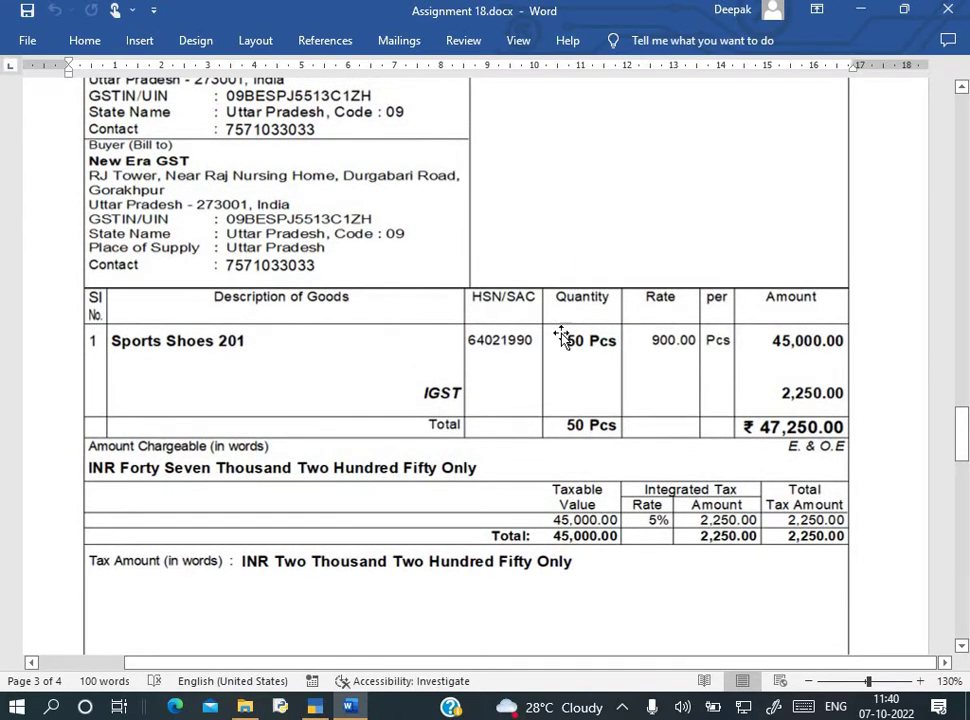
scroll(678, 362, up, 1)
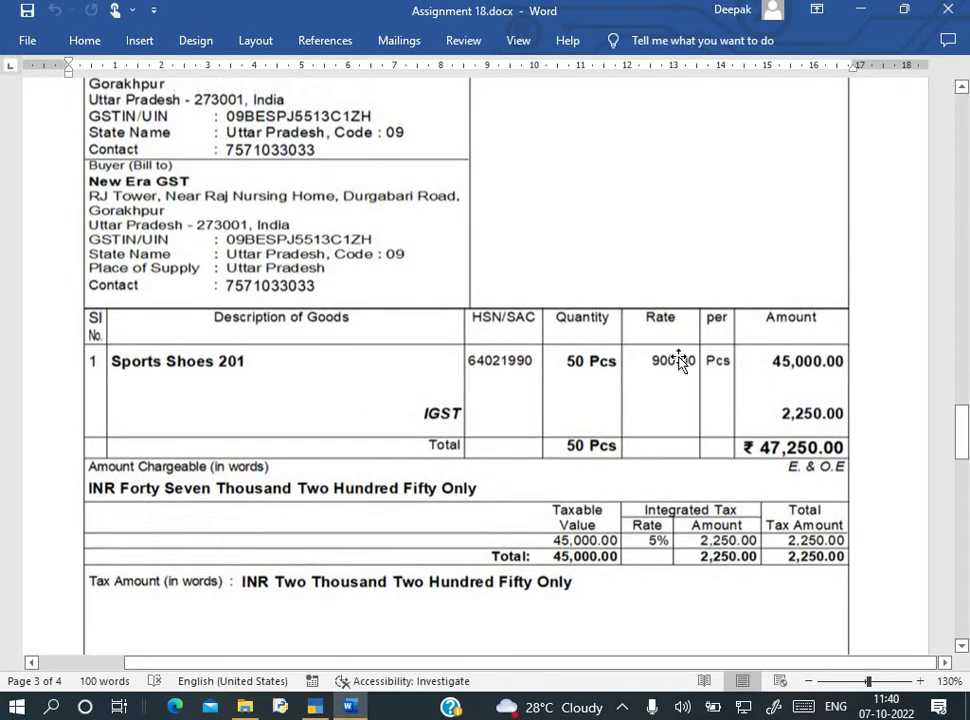
scroll(667, 537, up, 1)
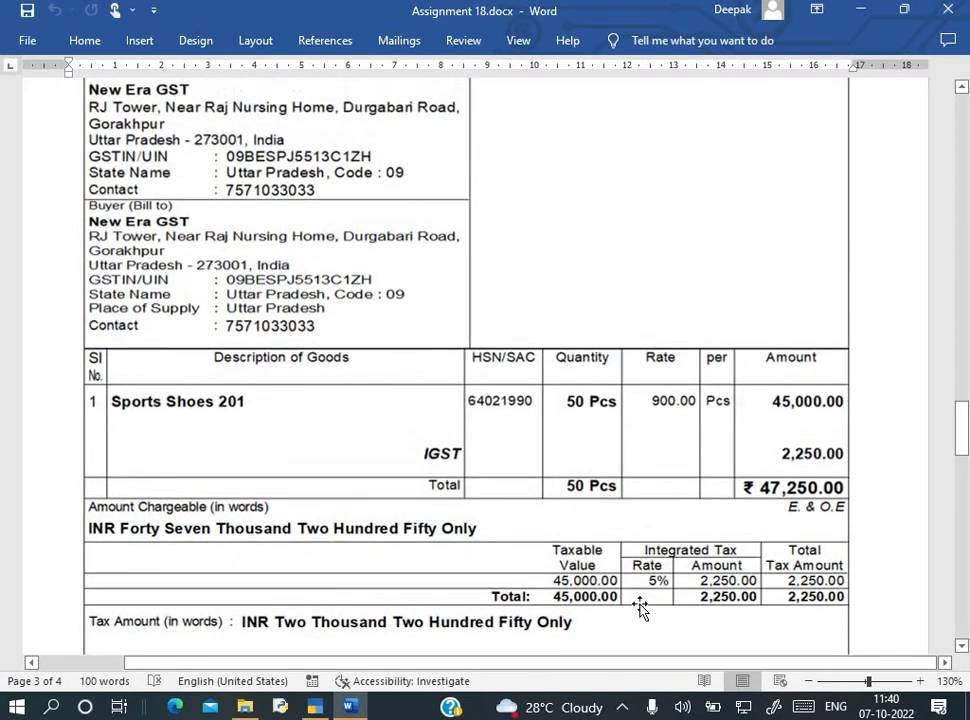
scroll(673, 582, up, 2)
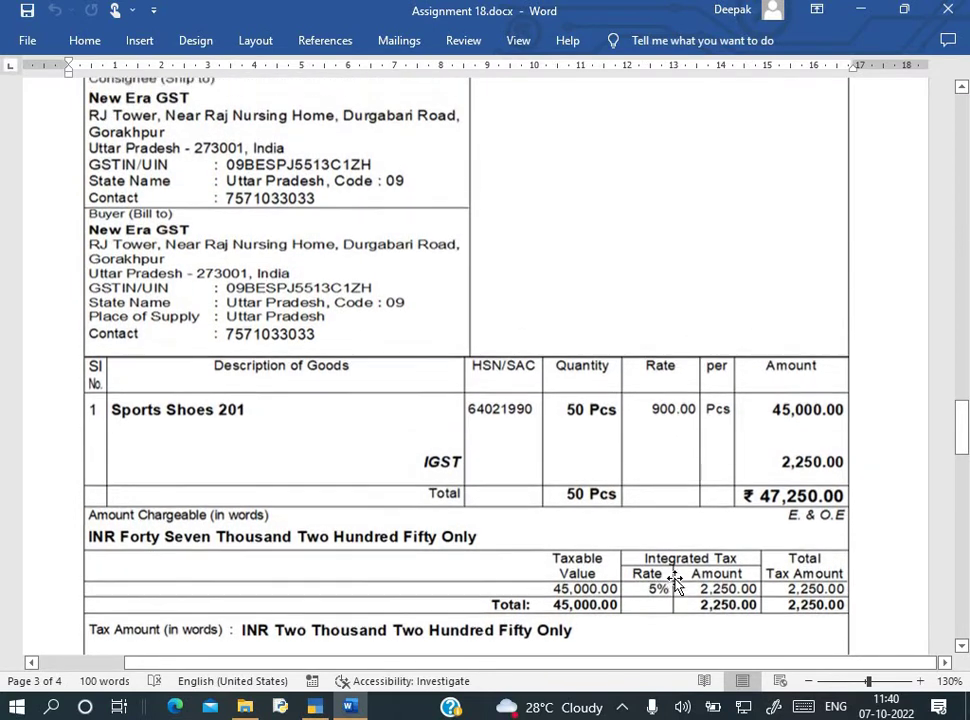
scroll(675, 583, down, 4)
scroll(675, 583, down, 10)
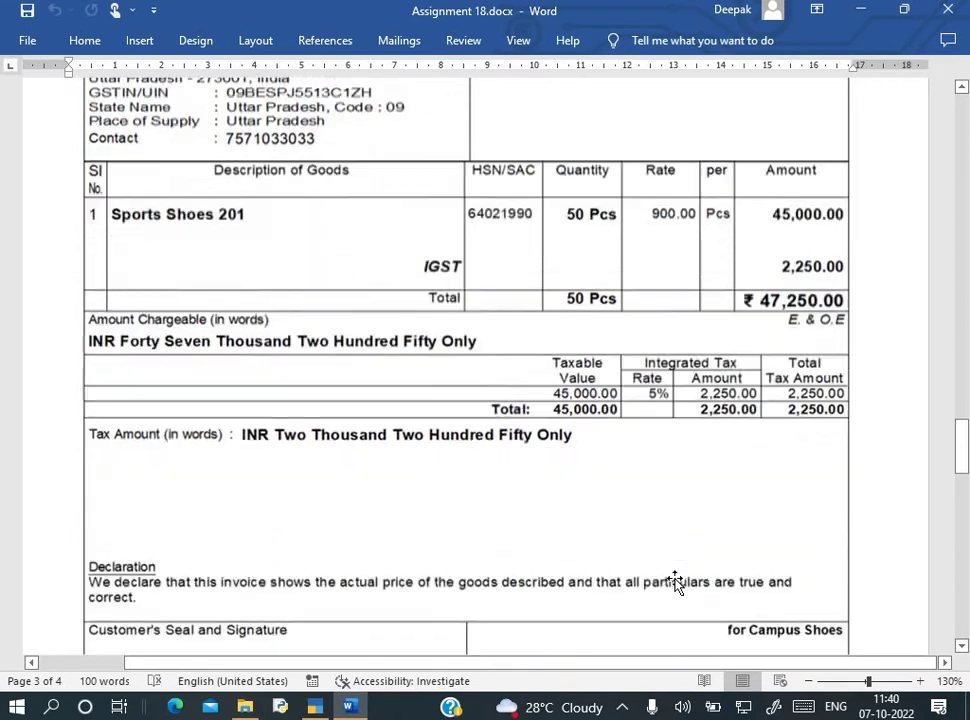
scroll(675, 582, down, 4)
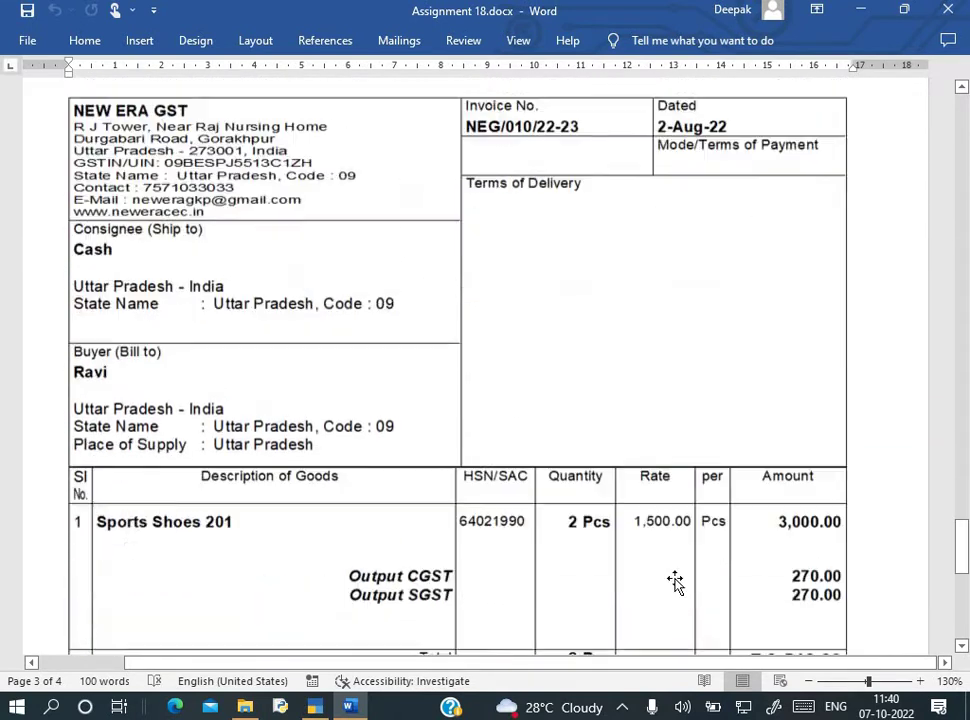
scroll(636, 431, down, 1)
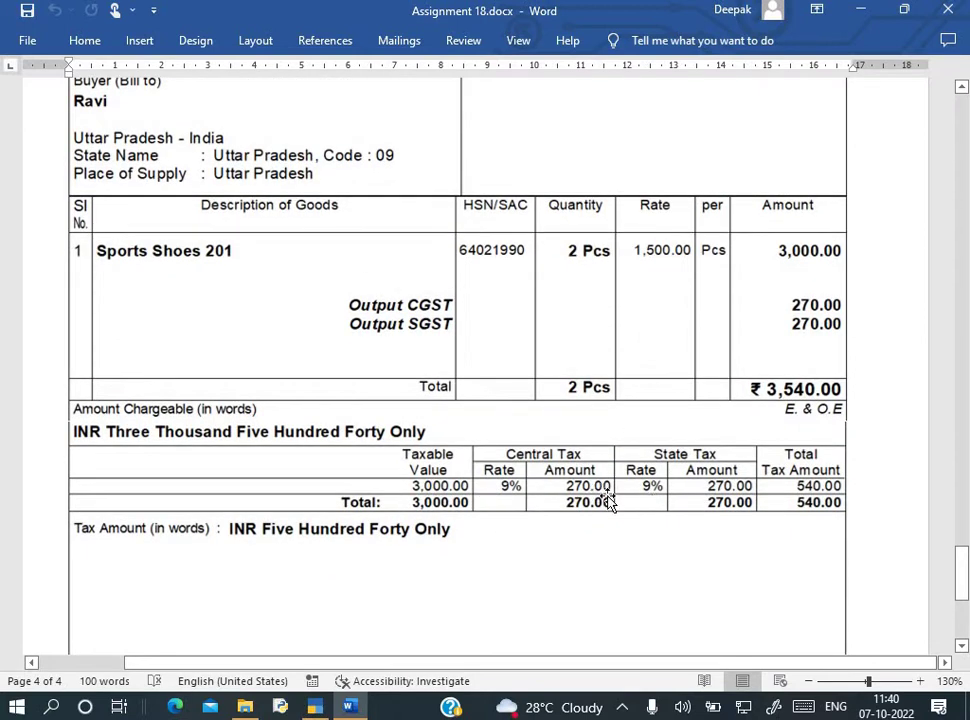
scroll(608, 498, up, 5)
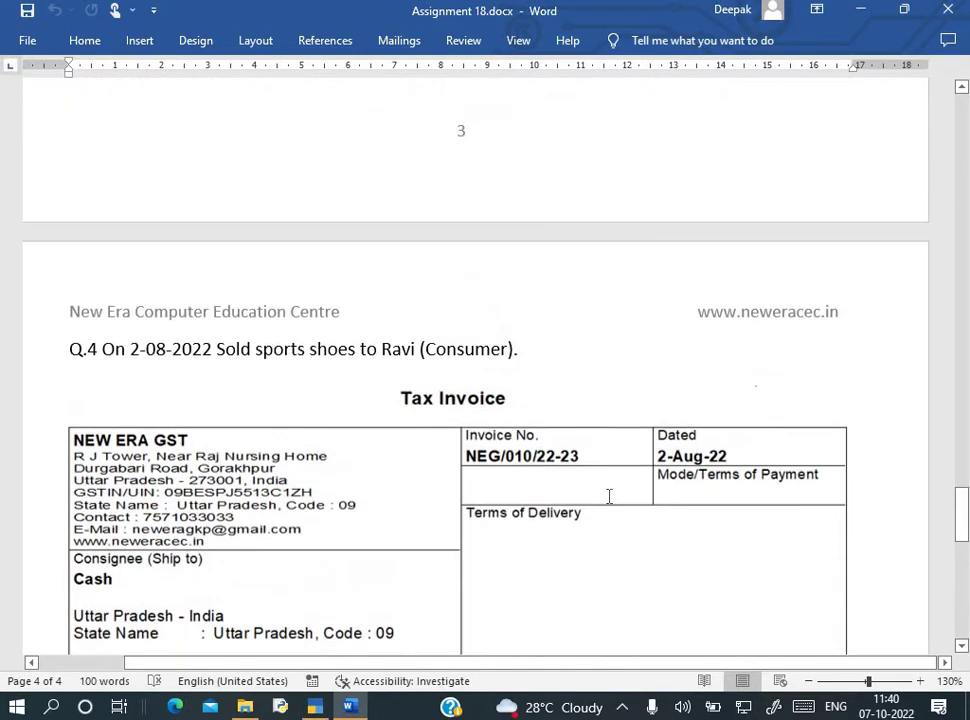
scroll(608, 497, up, 11)
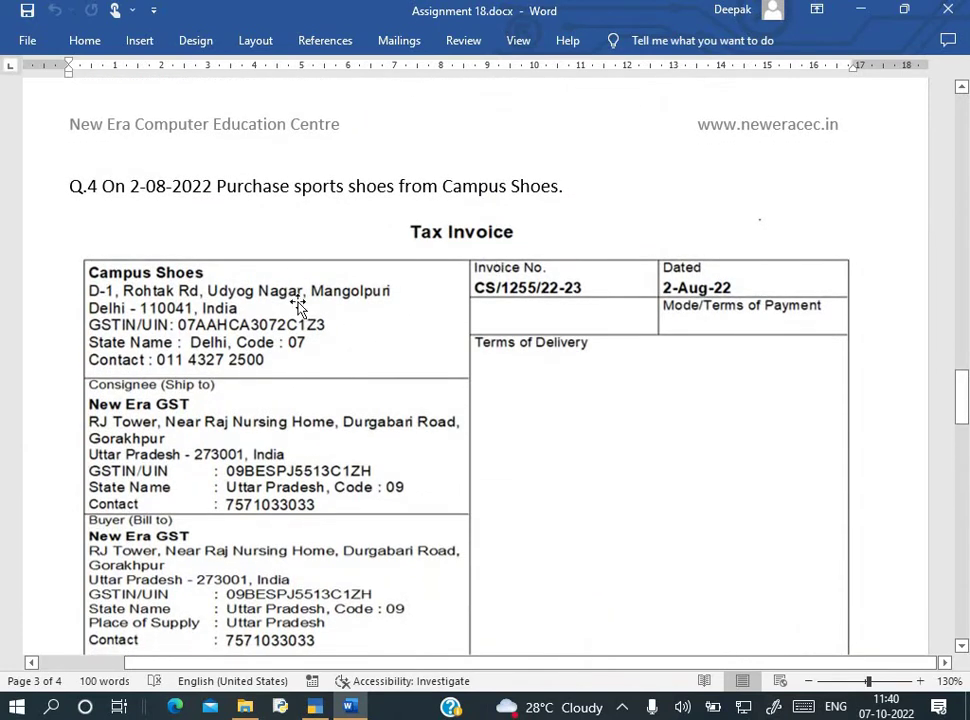
- Switch to TallyPrime and start creating a new stock item master
key(alt+Tab)
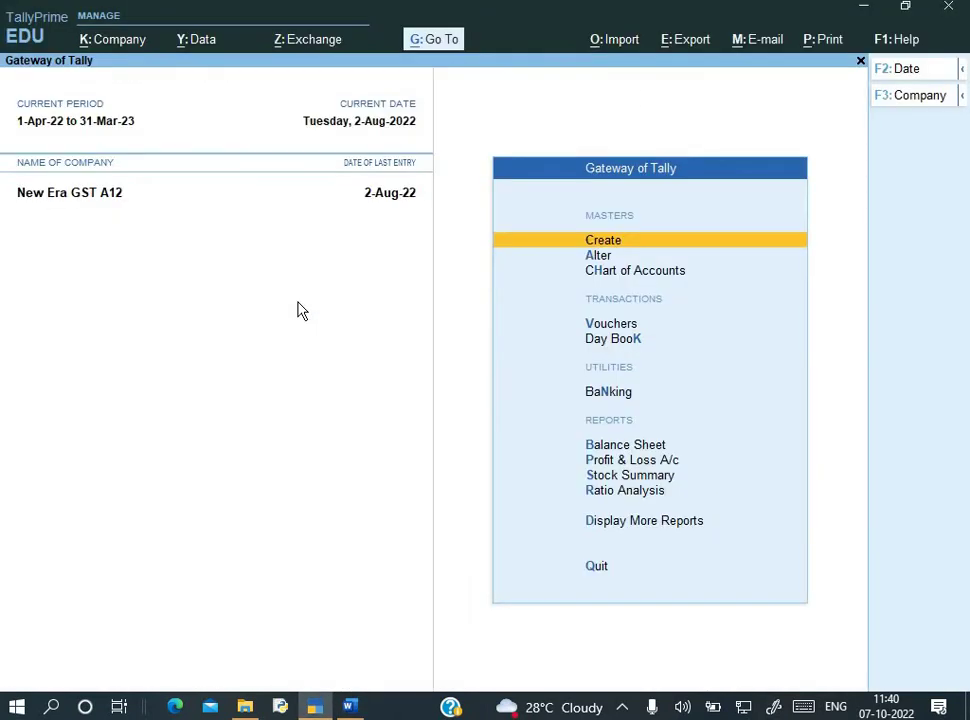
key(Return)
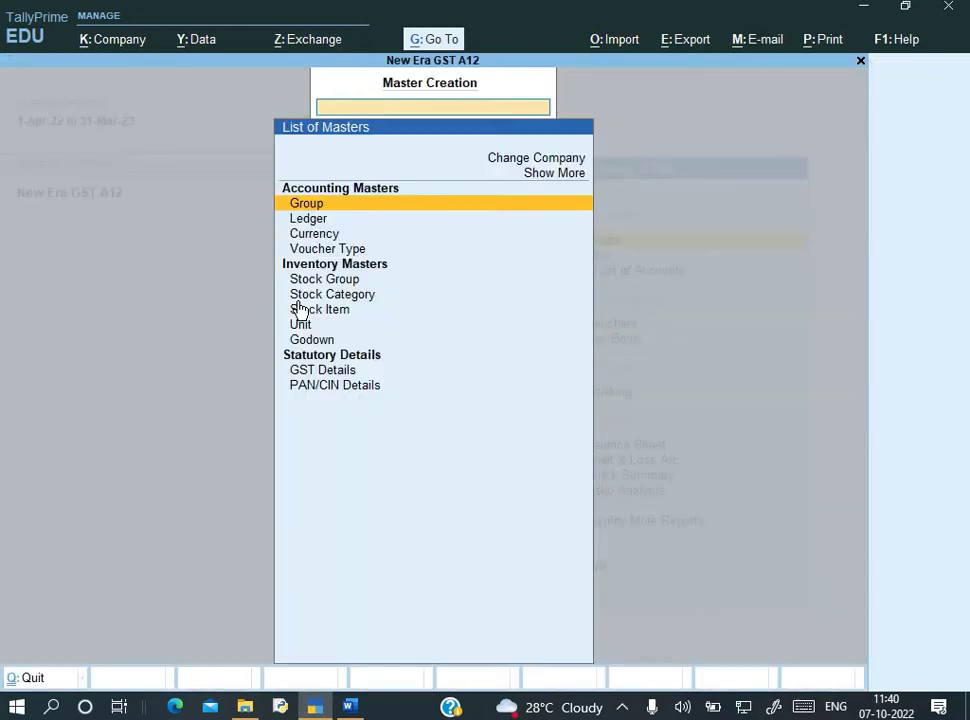
key(Down)
key(Down)
key(Down)
key(Down)
key(Down)
click(298, 311)
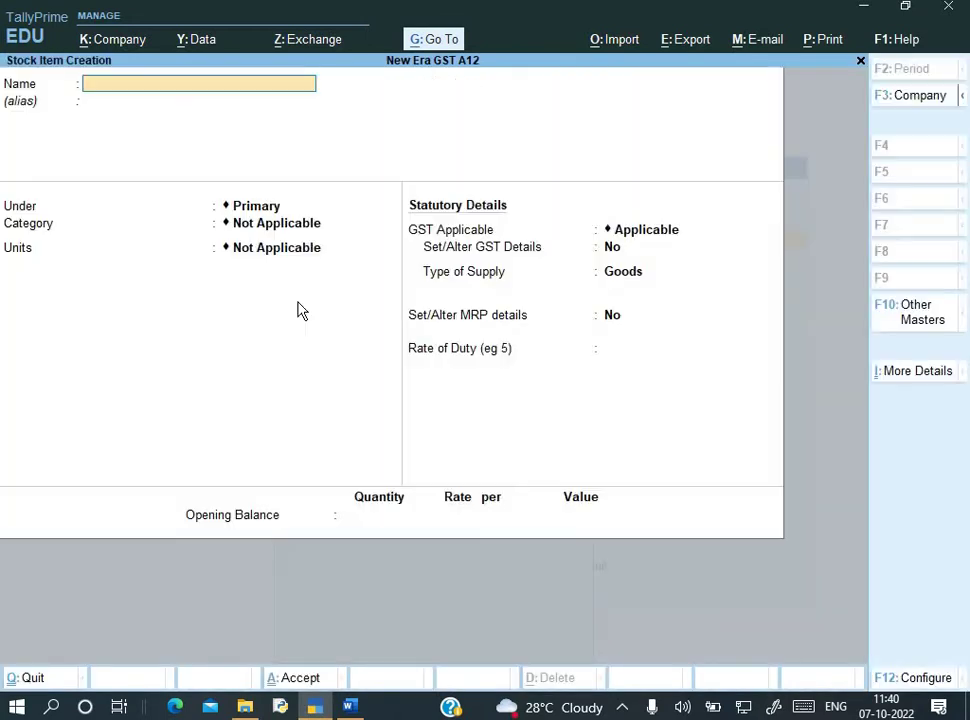
- Check the goods description on the invoice in Word and name the stock item Sports Shoes 201
key(alt+Tab)
scroll(305, 461, down, 5)
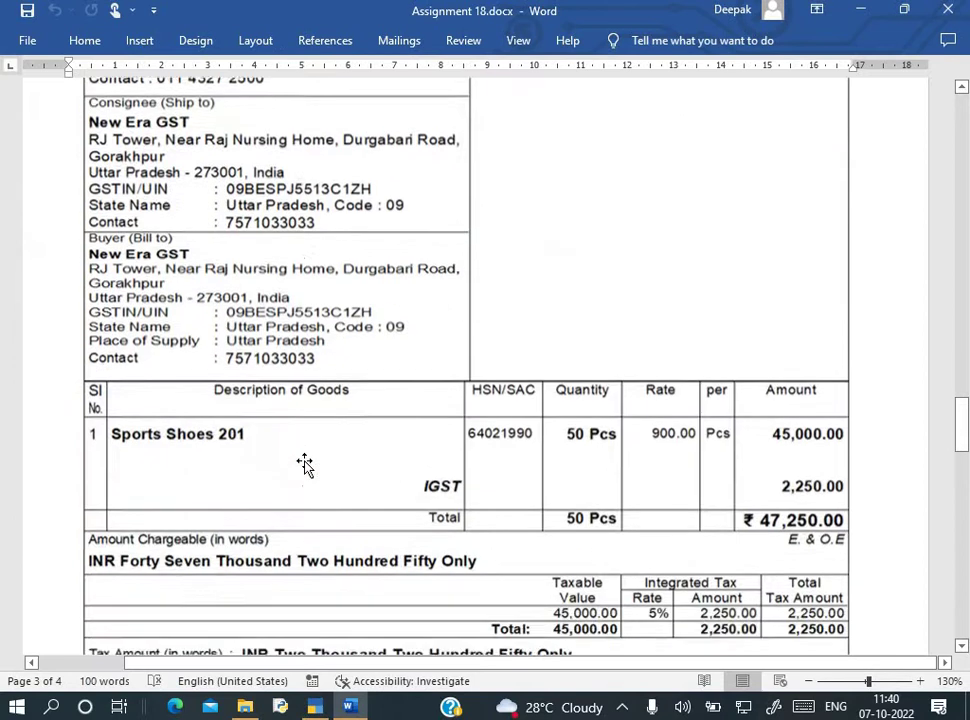
key(alt+Tab)
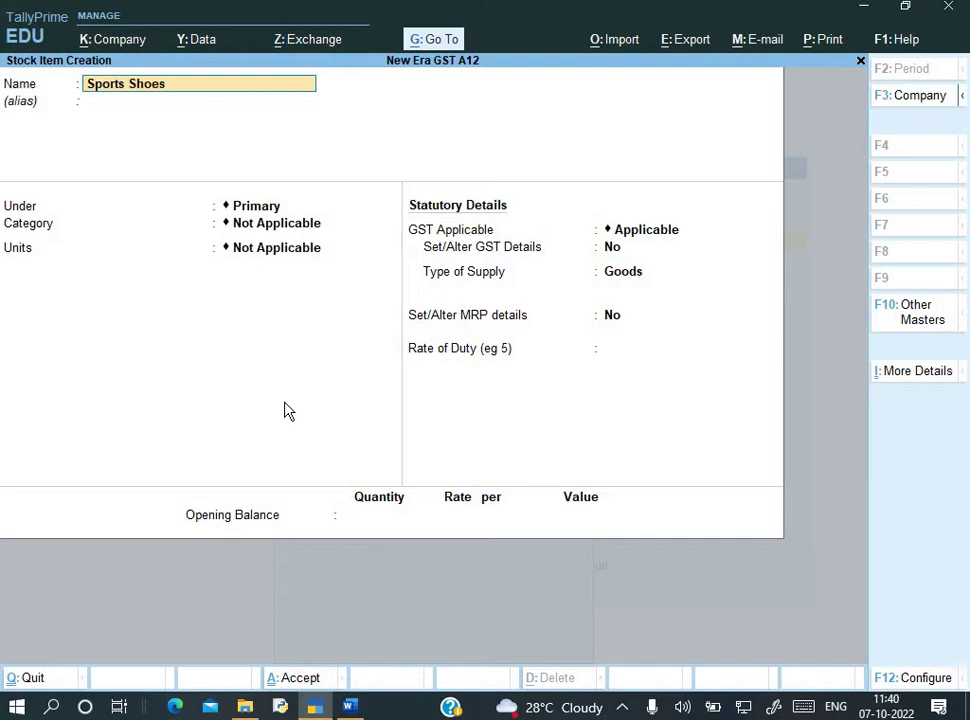
text(201)
key(Return)
key(Return)
- Create a stock group named Shoes under Primary and place Sports Shoes 201 in it
key(alt+Tab)
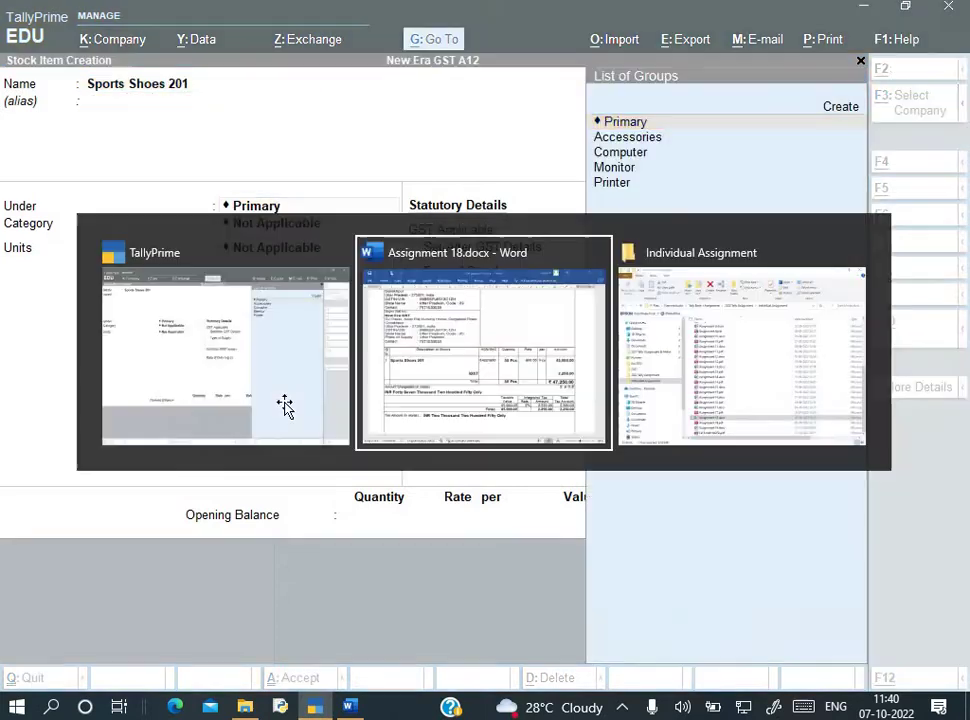
key(alt+Tab)
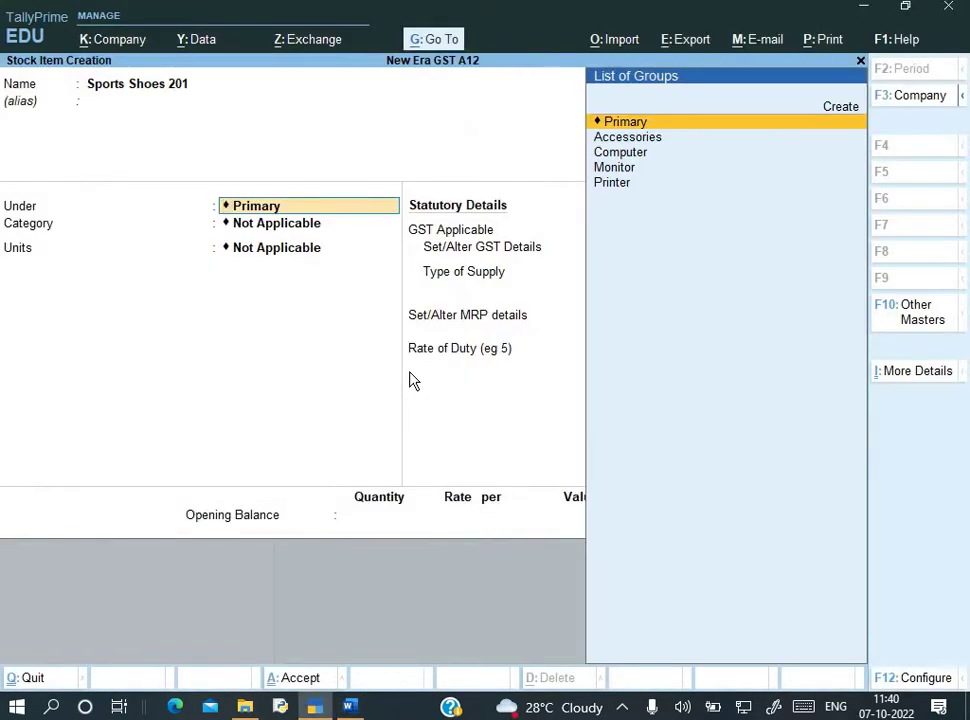
key(Down)
key(Down)
key(Up)
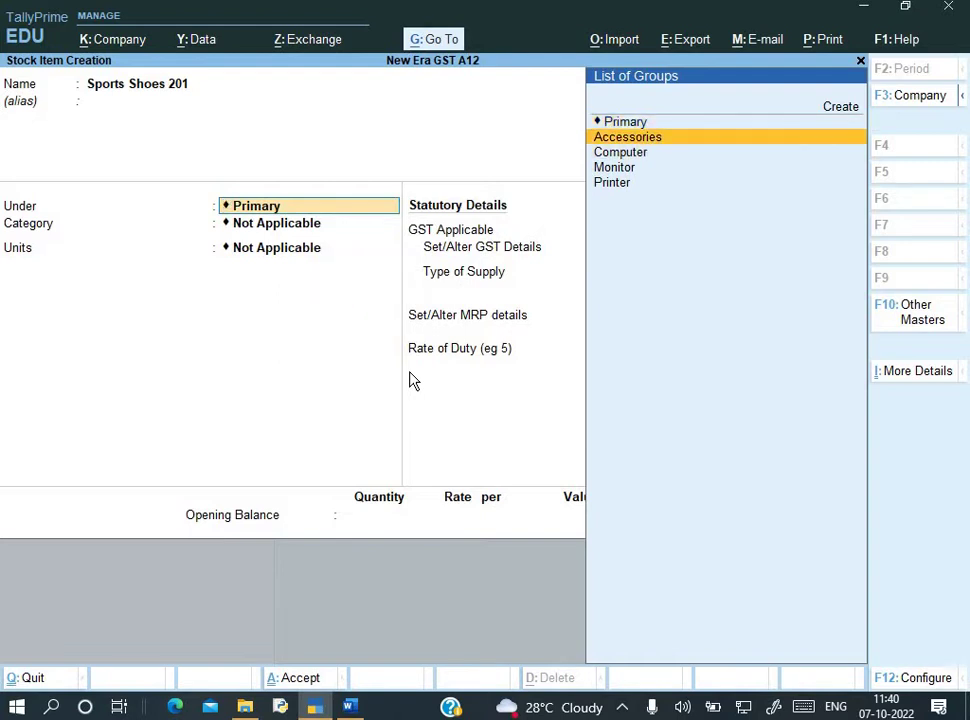
key(alt+c)
text(Shoe)
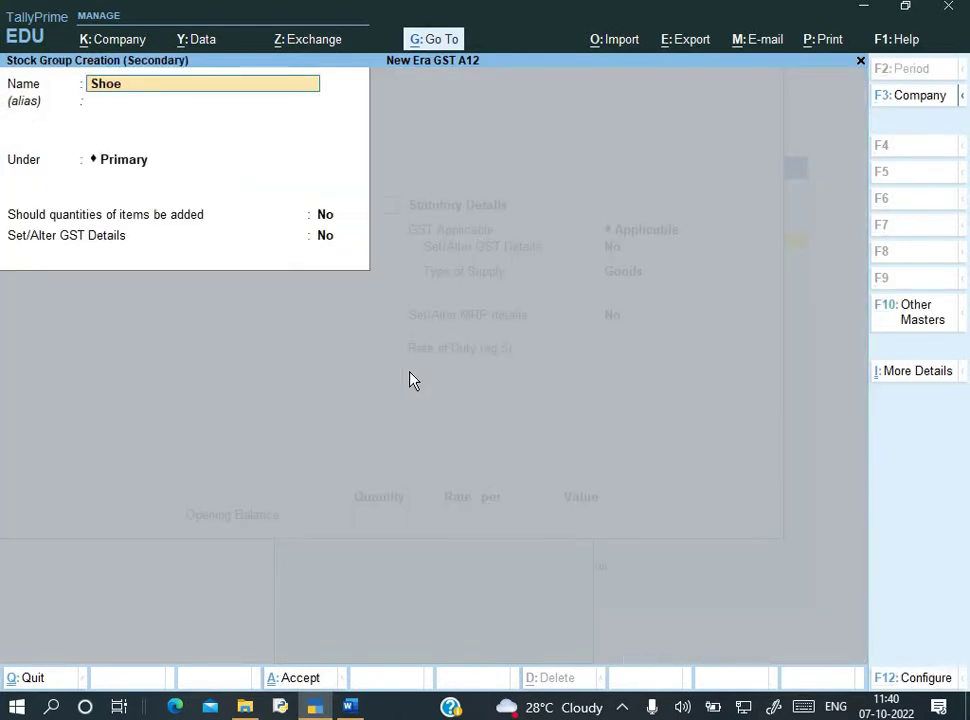
text(s)
key(Return)
key(Return)
key(Return)
key(Return)
key(Return)
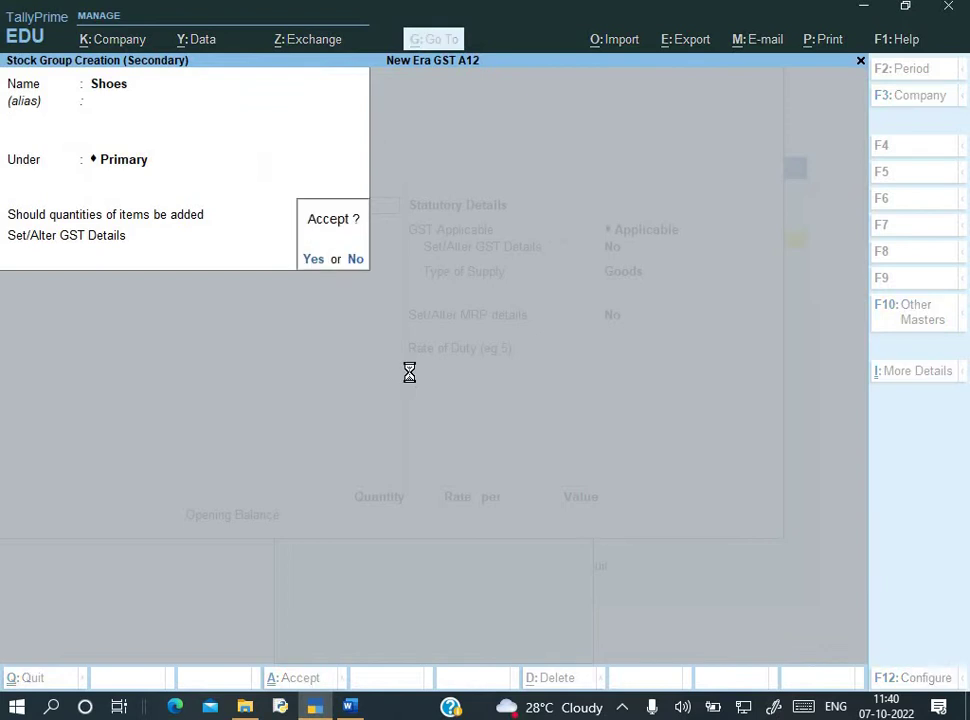
key(Return)
- Set the item's unit to Pcs, leaving category and alternate units as Not Applicable and the additional details at No
key(Return)
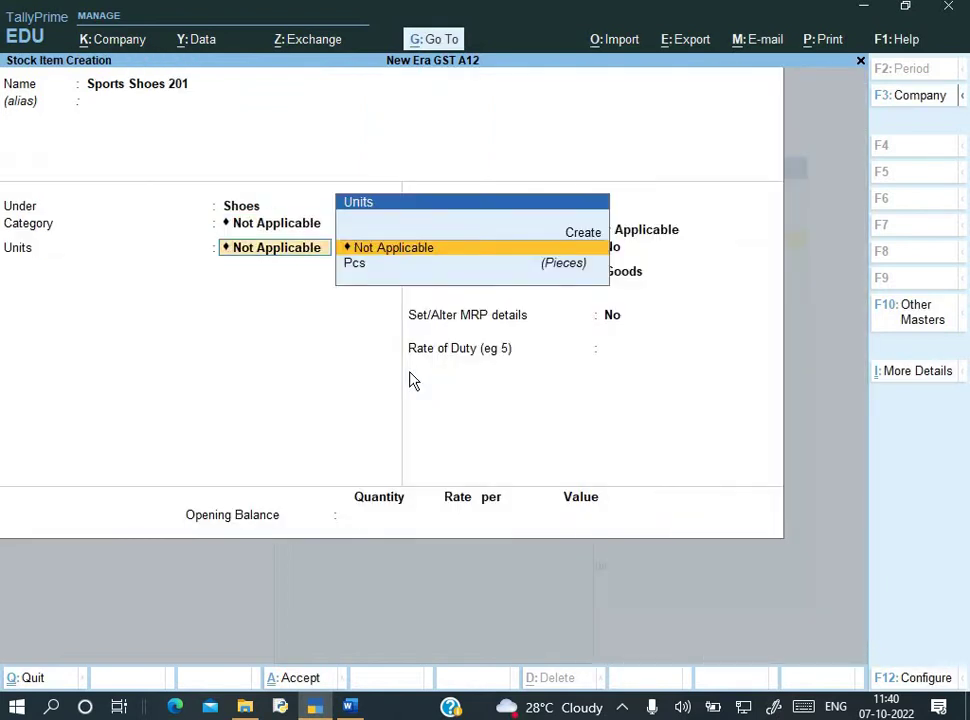
key(Down)
key(Return)
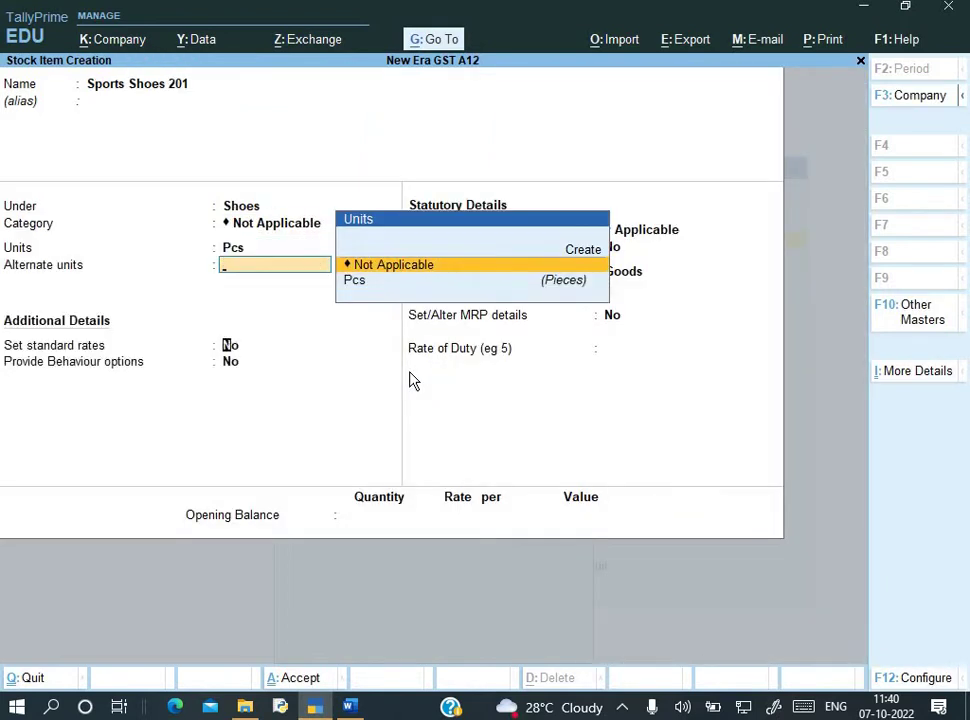
key(Return)
key(alt+Tab)
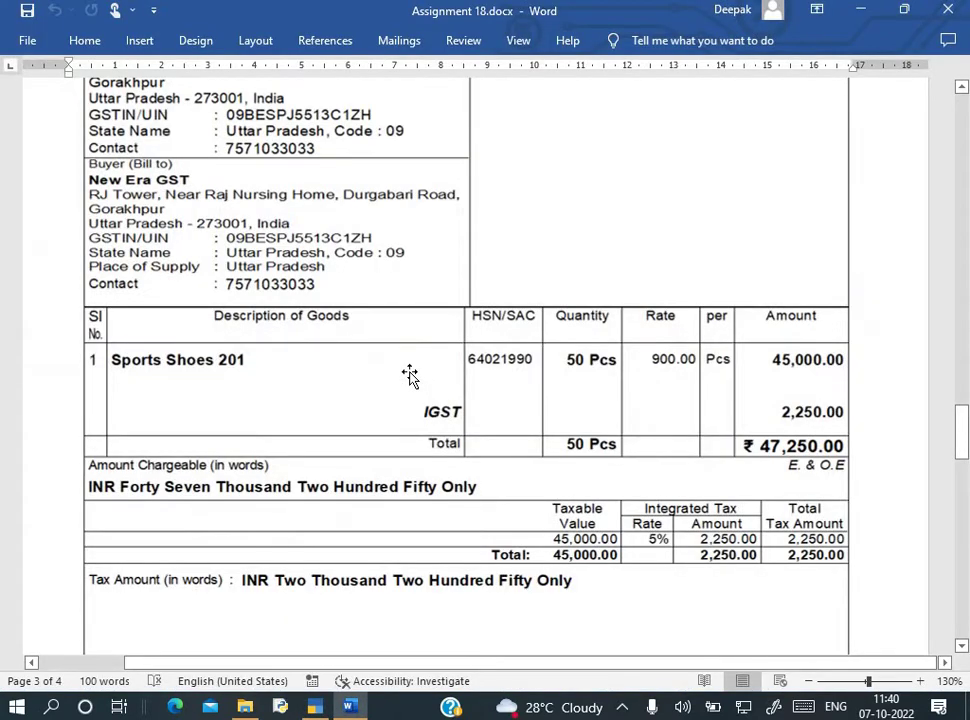
key(alt+Tab)
key(Return)
key(Return)
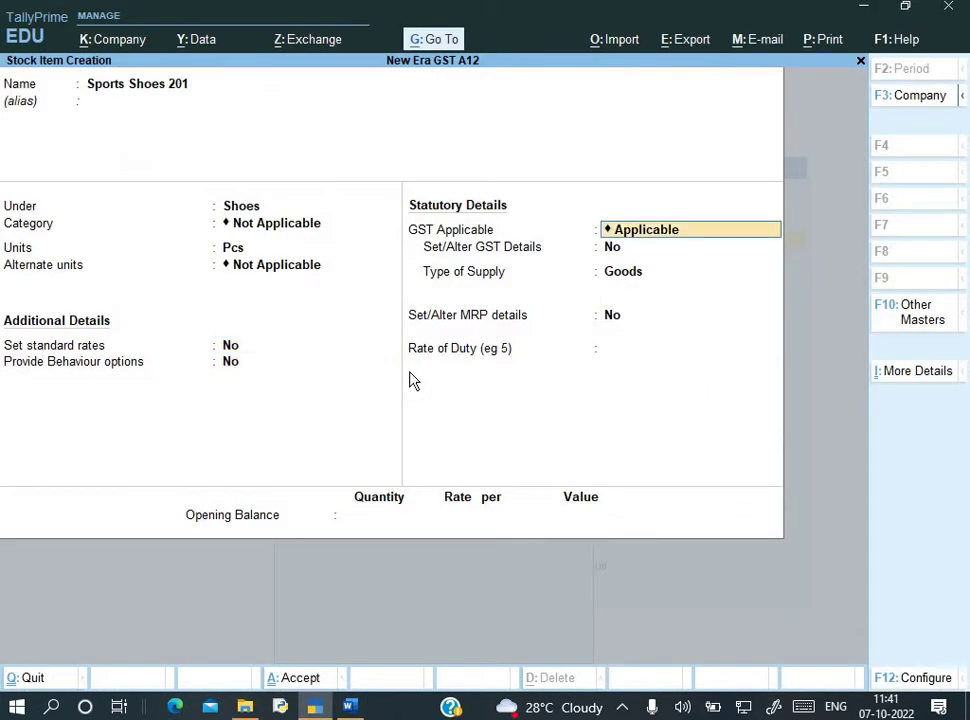
- Keep GST as Applicable and set Set/Alter GST Details to Yes for Sports Shoes 201
key(Return)
key(Return)
key(Return)
key(BackSpace)
key(BackSpace)
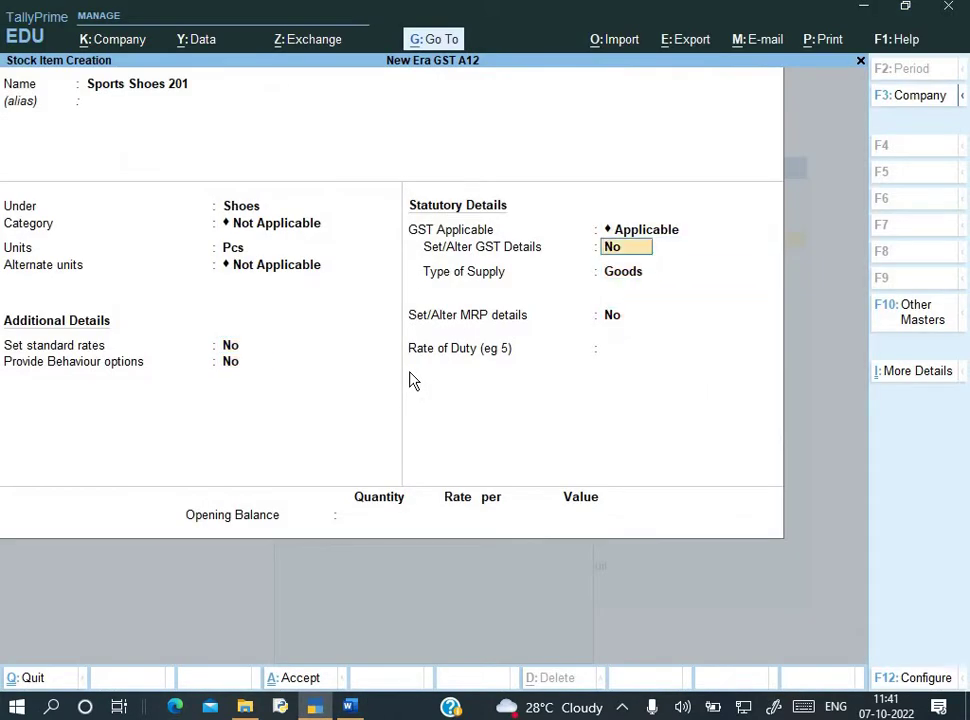
text(y)
key(Return)
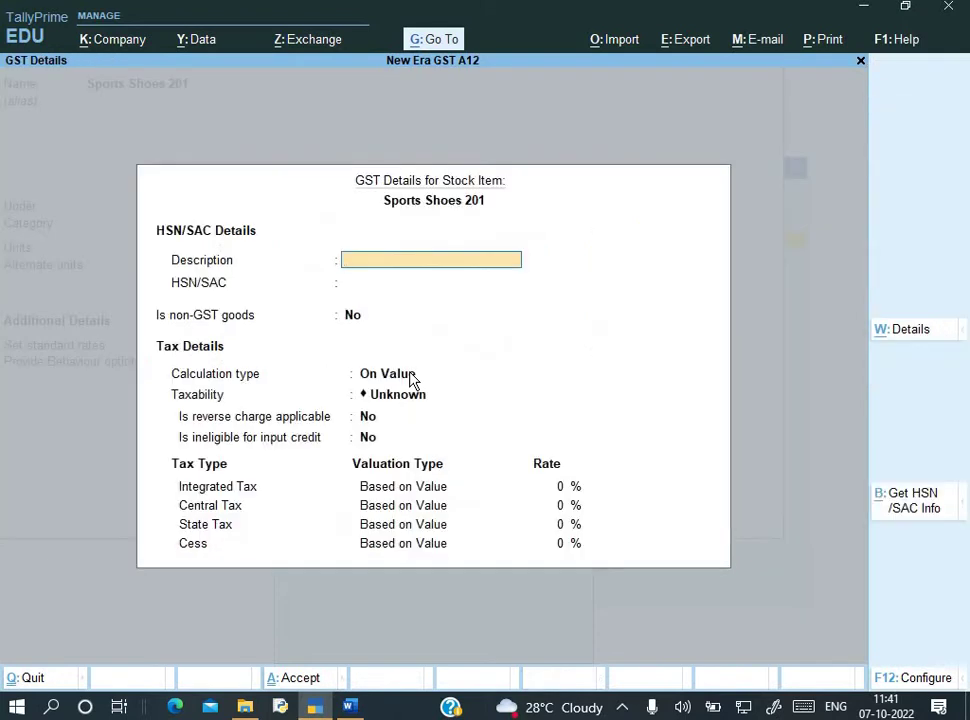
- Enter the GST description SS and the invoice's HSN/SAC code 64021990, keeping non-GST goods at No
key(alt+Tab)
key(alt+Tab)
text(S)
key(Return)
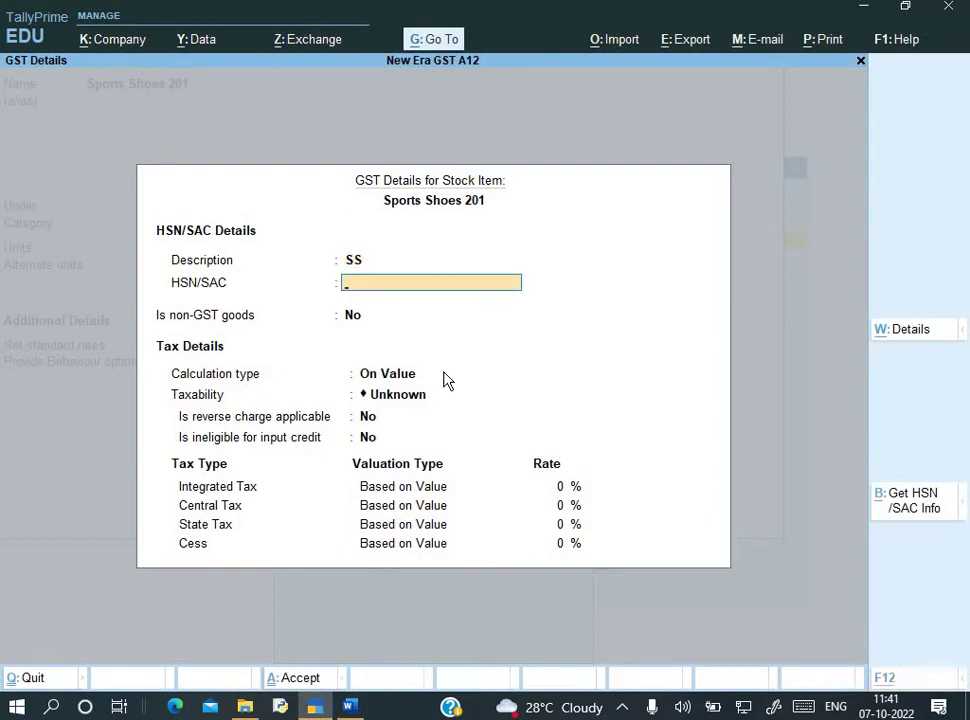
key(alt+Tab)
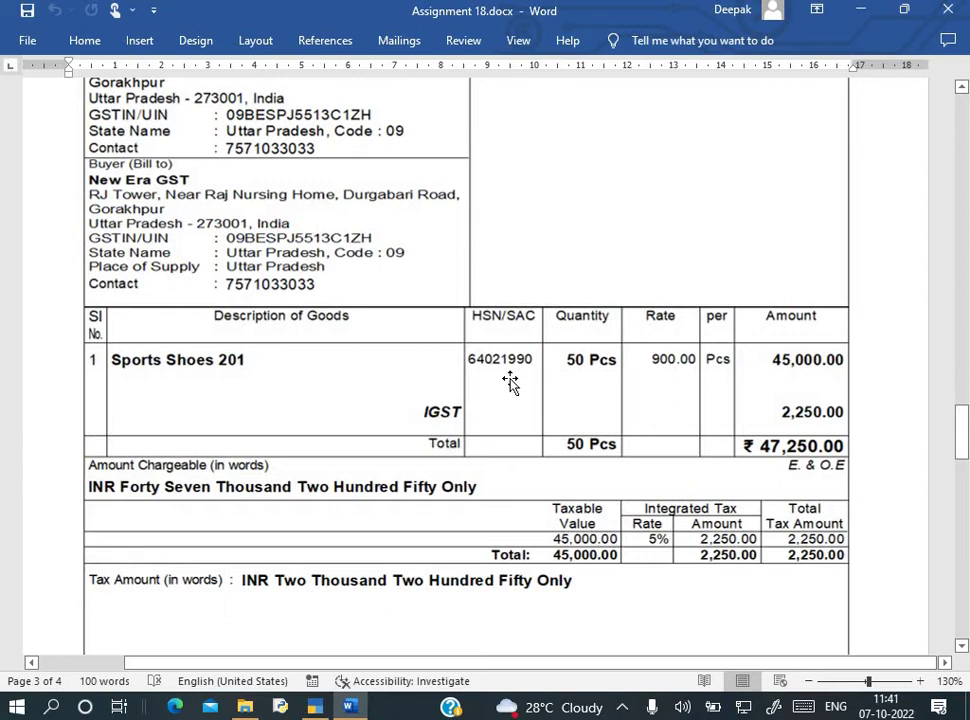
key(alt+Tab)
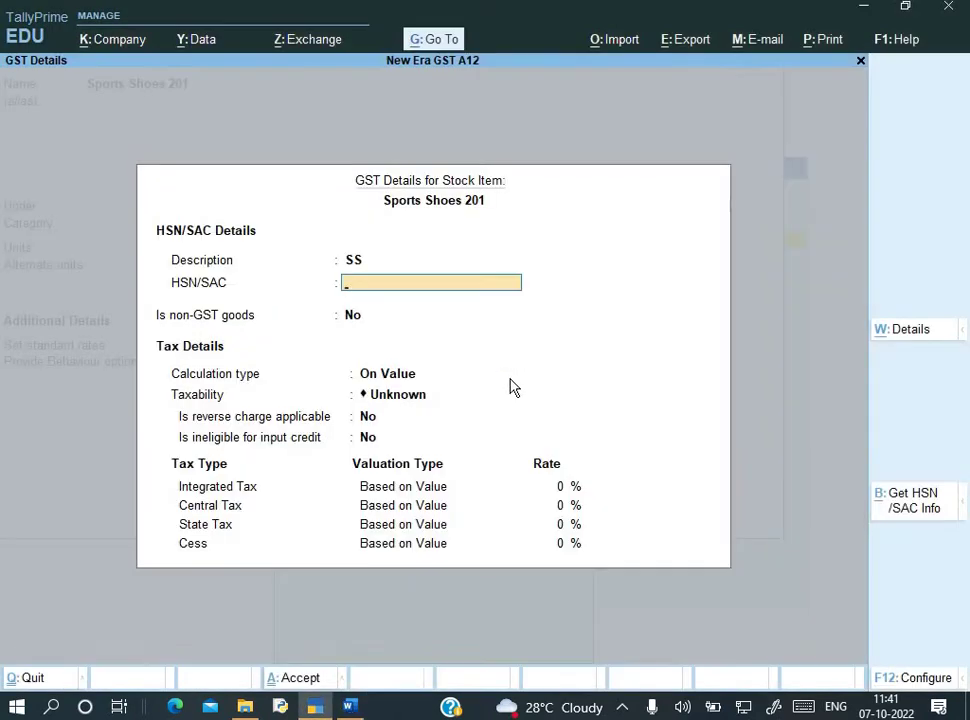
text(64021)
key(alt+Tab)
key(alt+Tab)
key(Return)
key(Return)
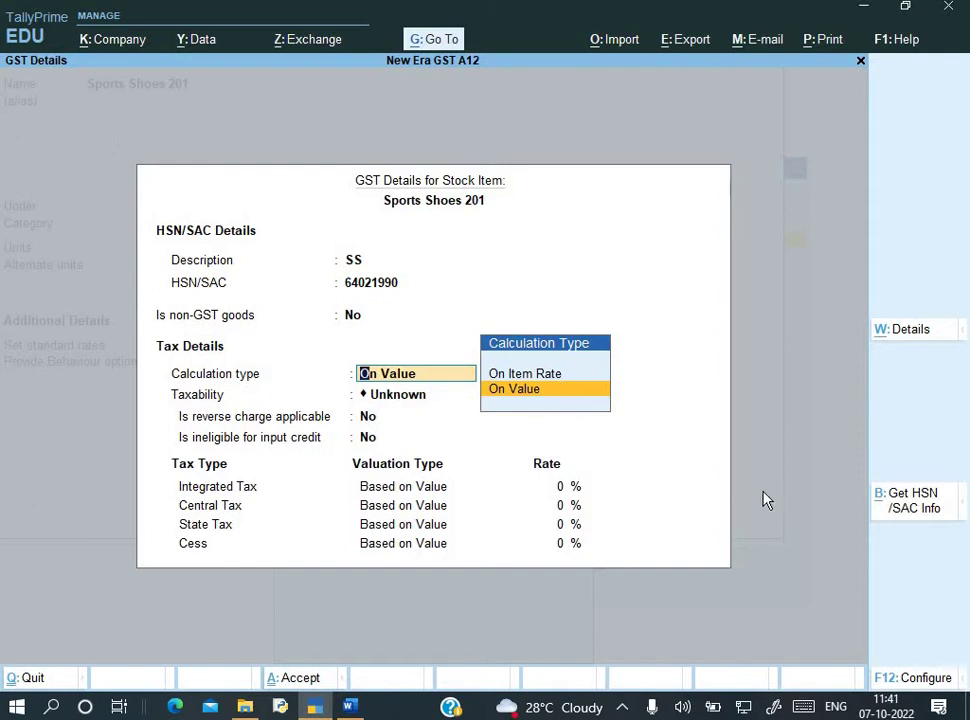
- Set the GST calculation type for Sports Shoes 201 to On Item Rate, leaving additional expense/income out of the slab rate calculation
key(Up)
key(Return)
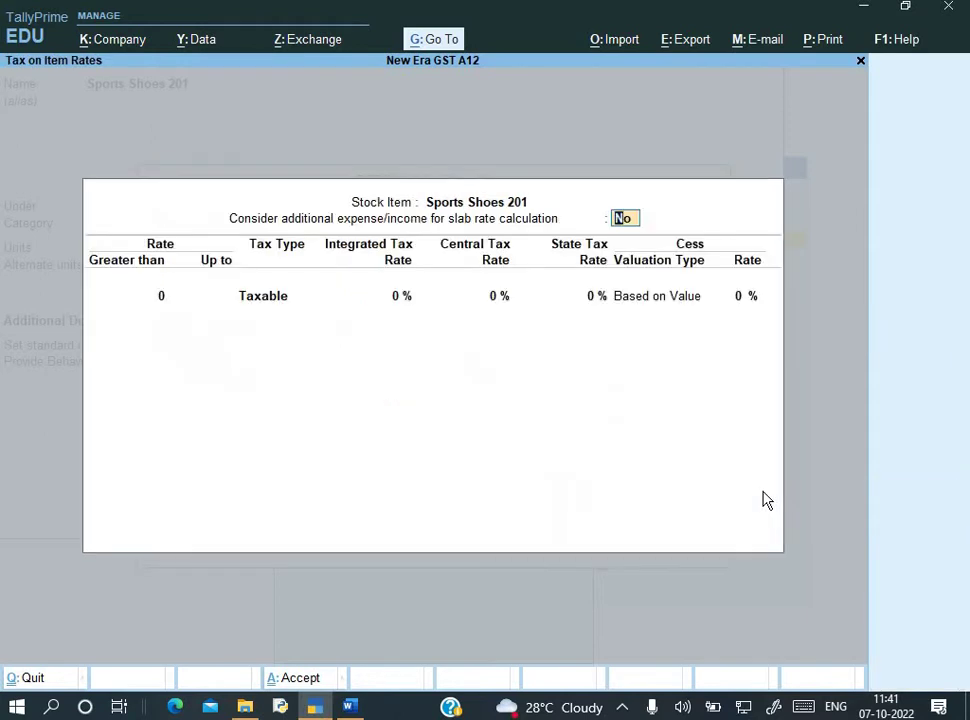
key(Return)
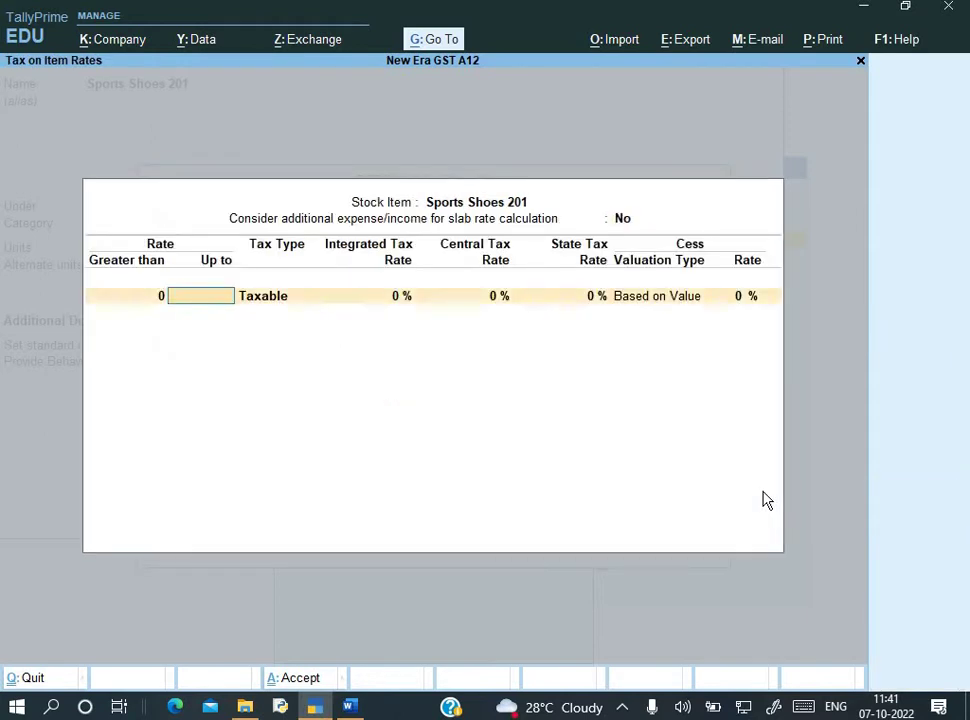
- Define the first tax slab for rates up to 1,000 as Taxable with 5% integrated tax and no cess
text(1000)
key(Return)
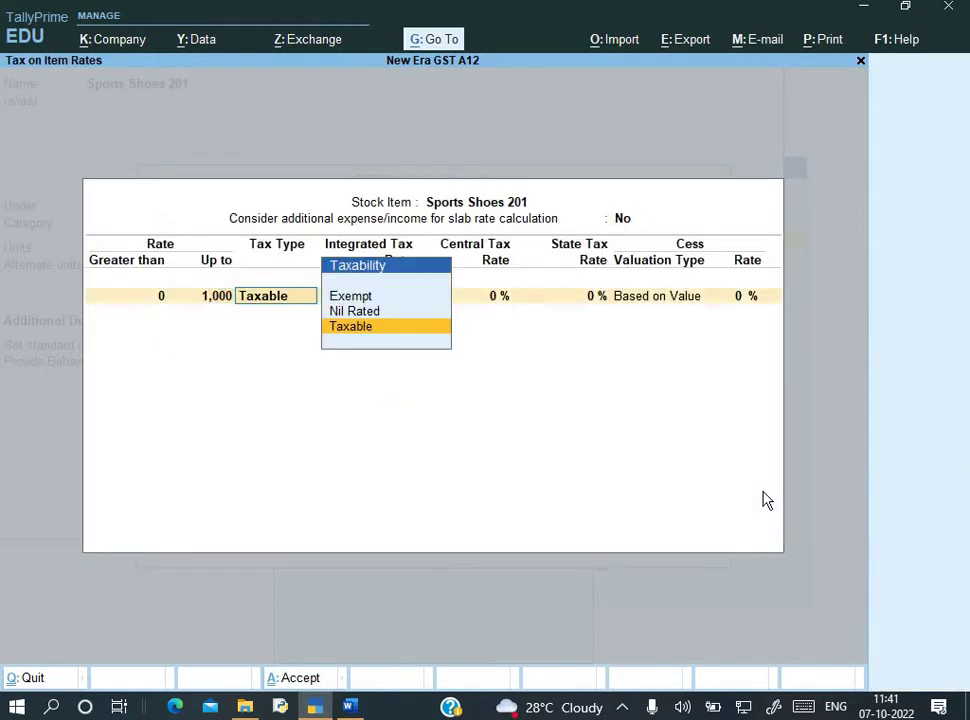
key(Return)
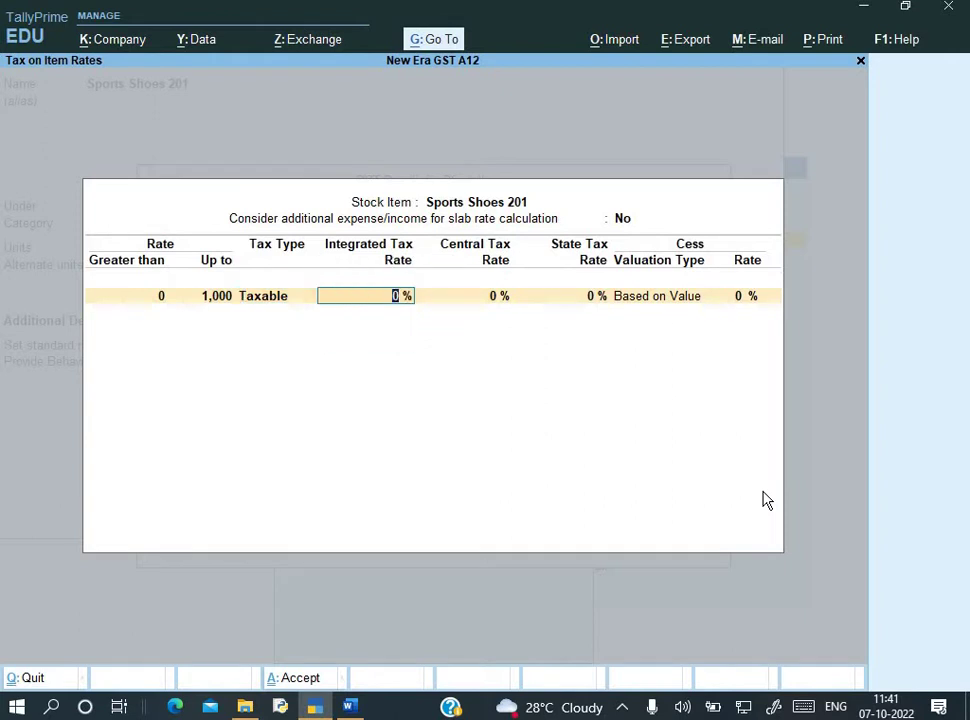
text(5)
key(Return)
key(Return)
key(Return)
key(Return)
key(Return)
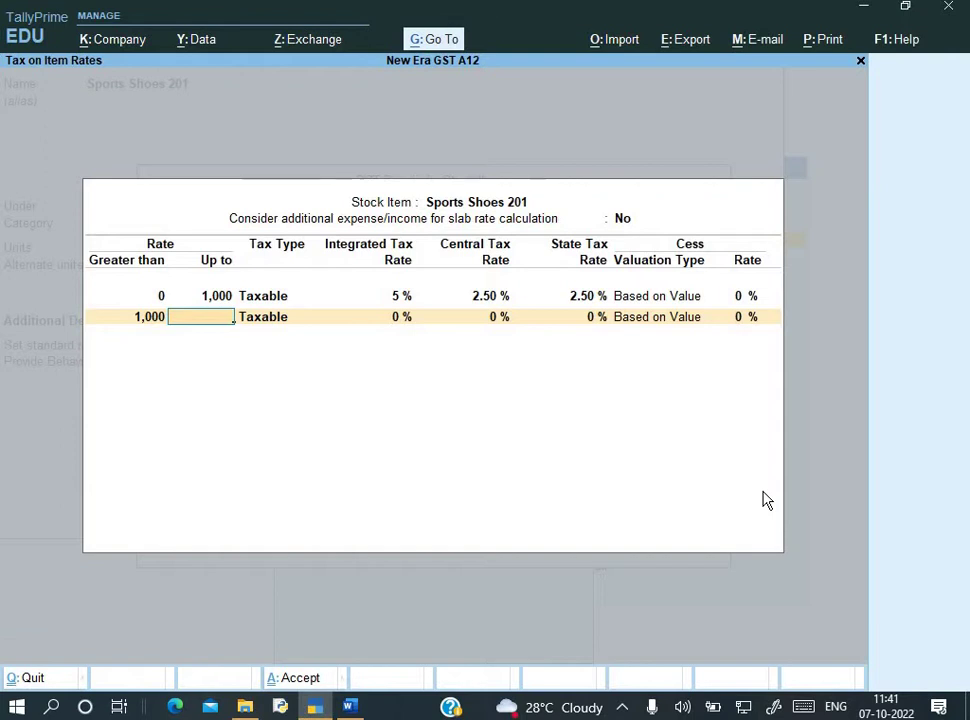
- Define the open-ended slab above 1,000 as Taxable with 18% integrated tax and save the Sports Shoes 201 stock item
key(Return)
key(Return)
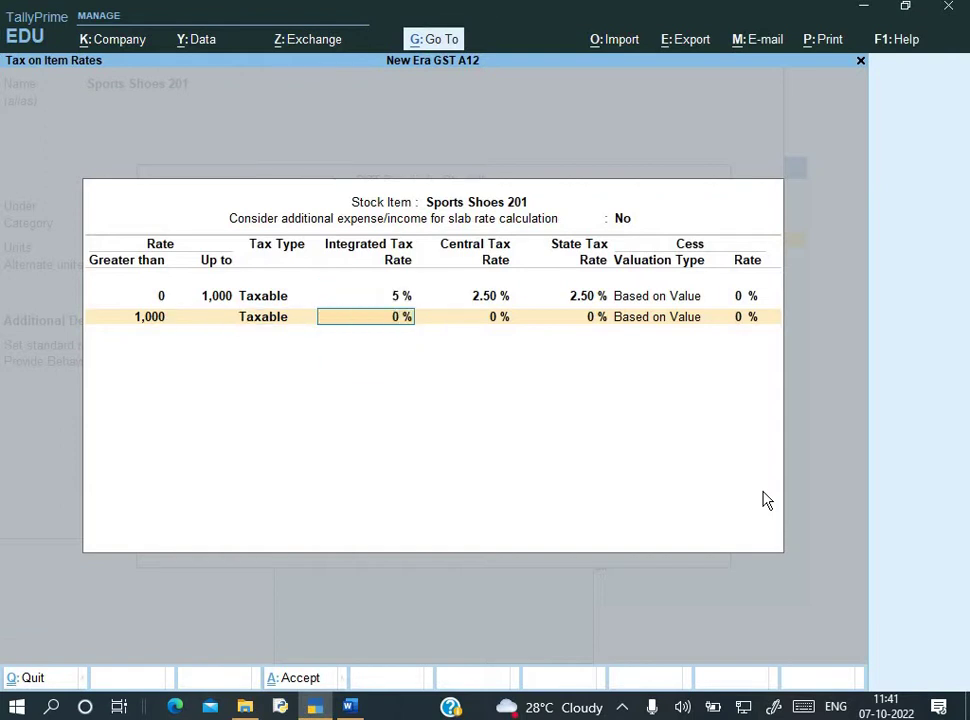
text(18)
key(Return)
key(Return)
key(Return)
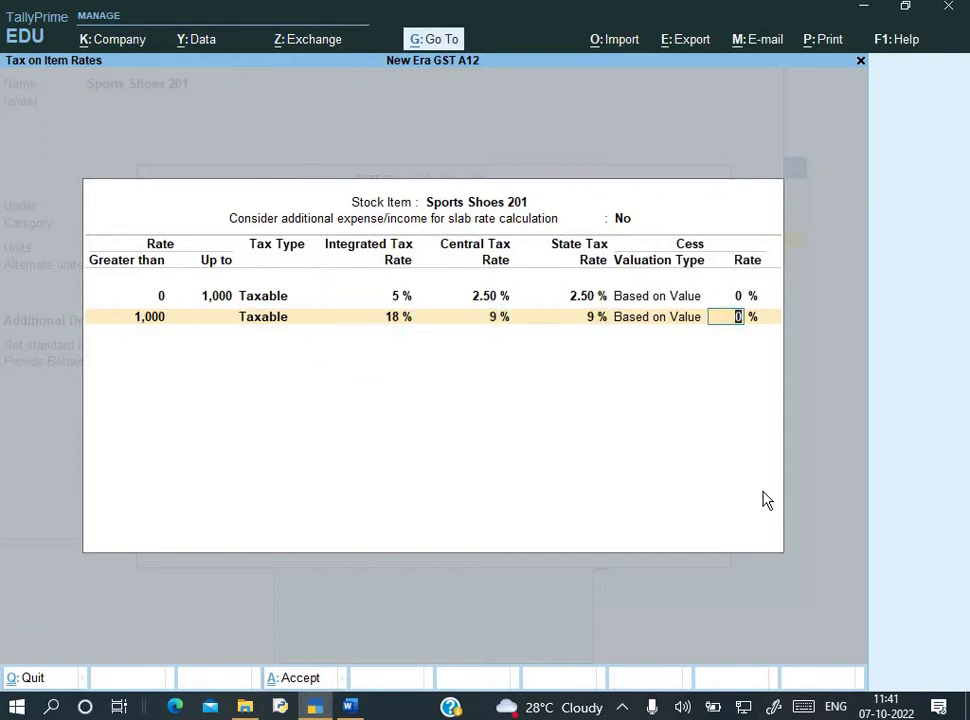
key(ctrl+a)
key(ctrl+a)
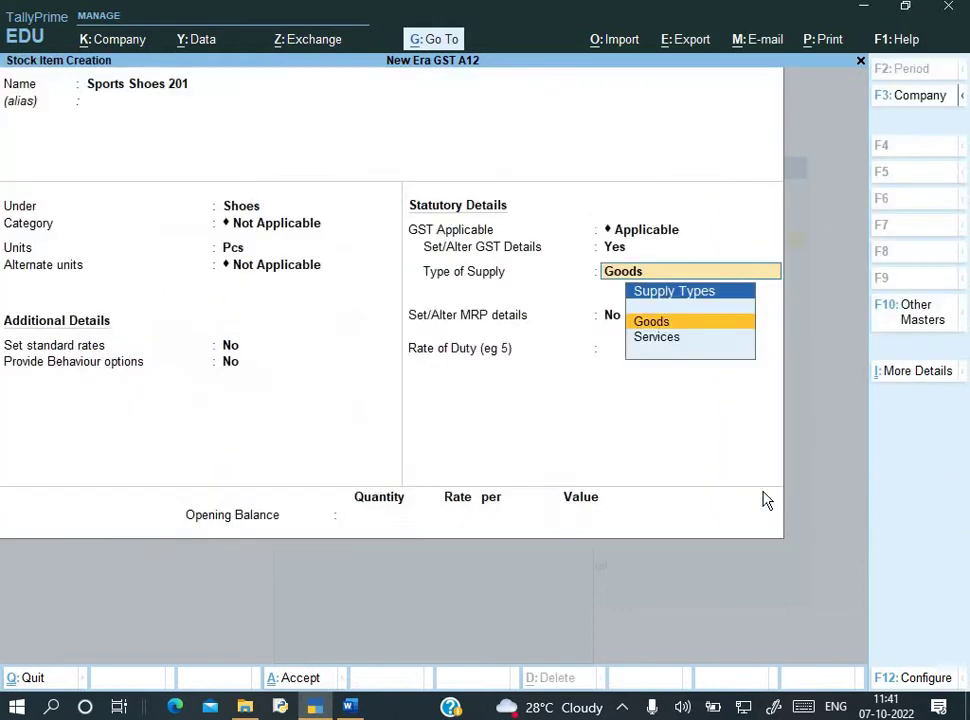
key(ctrl+a)
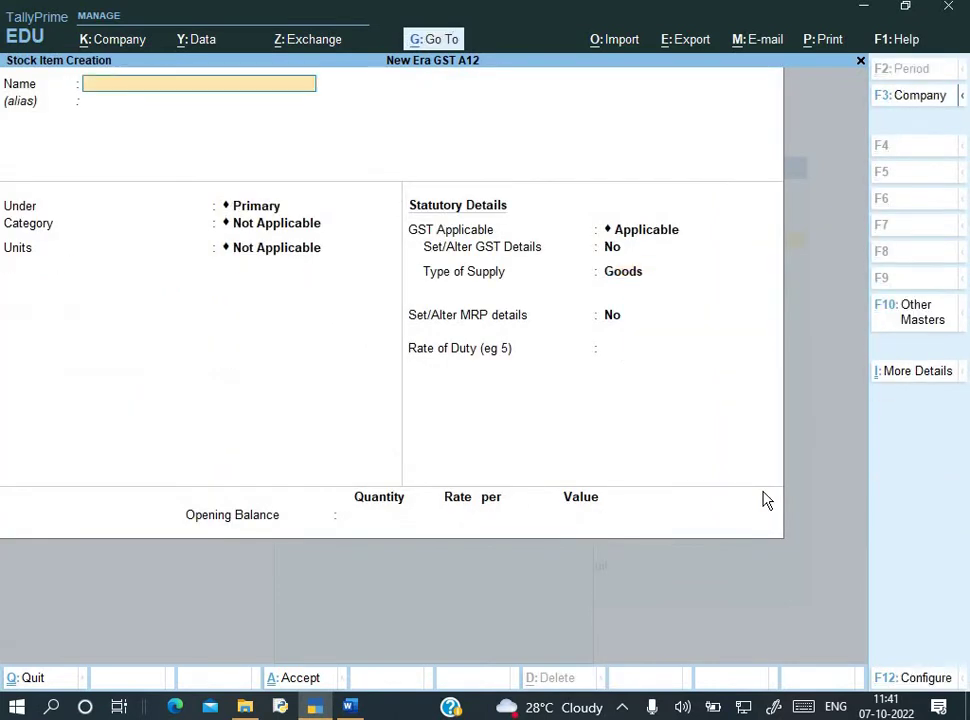
- Leave stock item creation and start a new purchase voucher
key(Escape)
key(Return)
key(Escape)
key(Escape)
key(Escape)
key(Down)
key(Down)
key(Down)
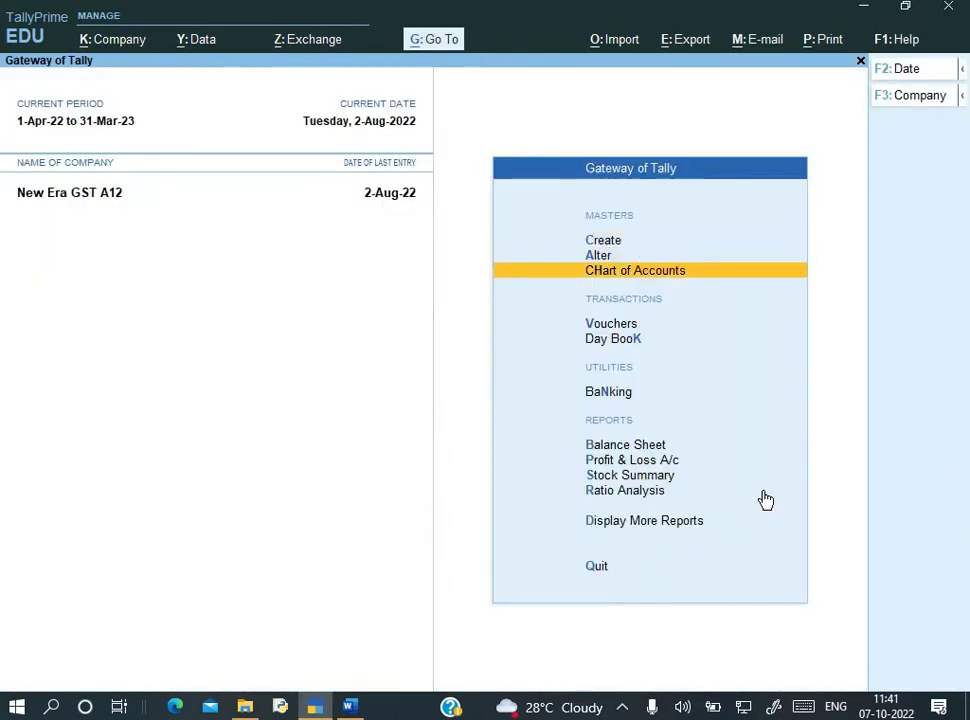
key(Return)
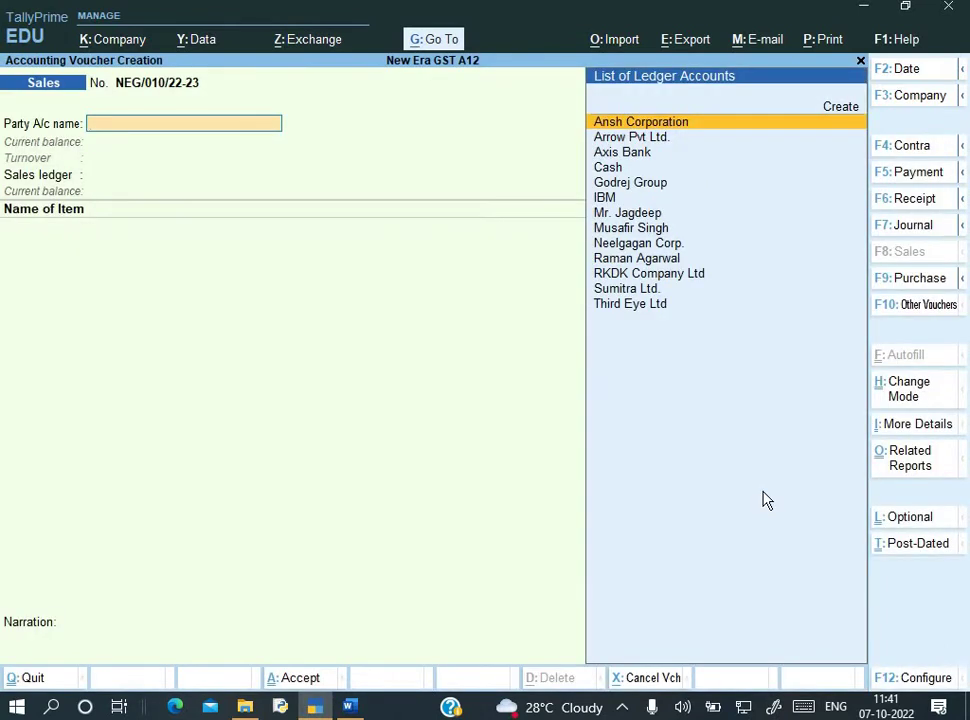
key(F9)
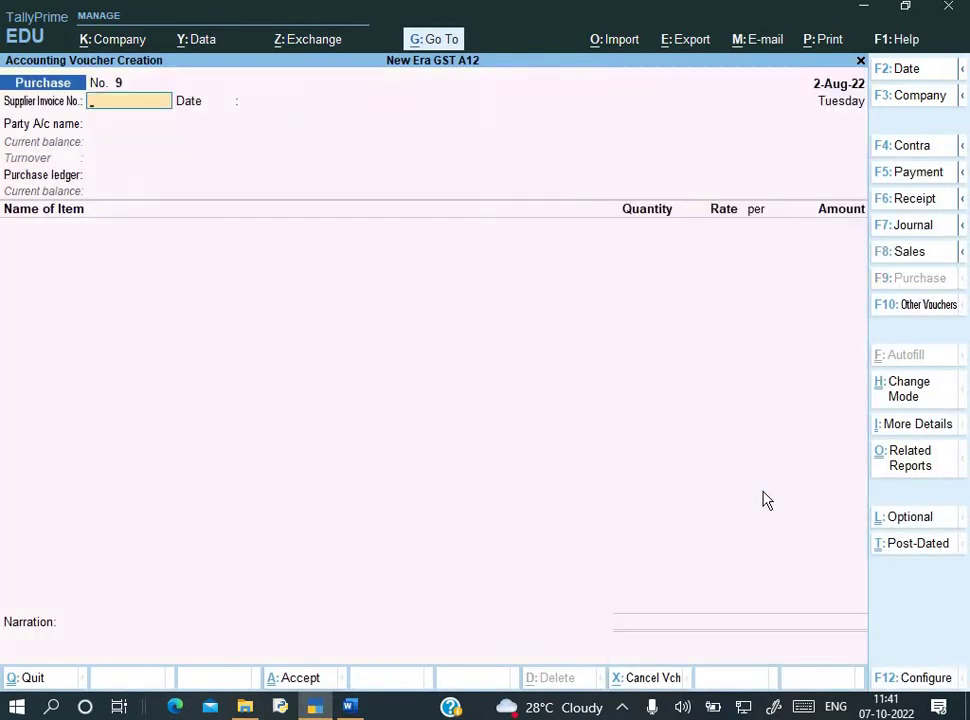
- Enter supplier invoice number CS/1255/22-23 from the Campus Shoes invoice in the Word document, dated 2-Aug-22
key(alt+Tab)
scroll(540, 413, up, 3)
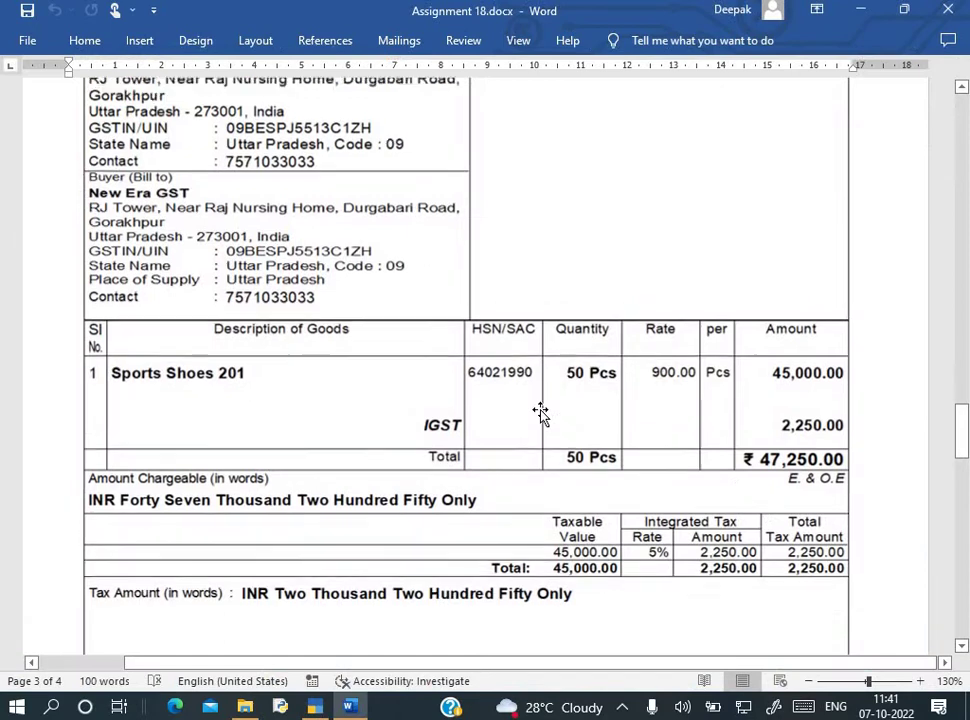
scroll(538, 400, up, 2)
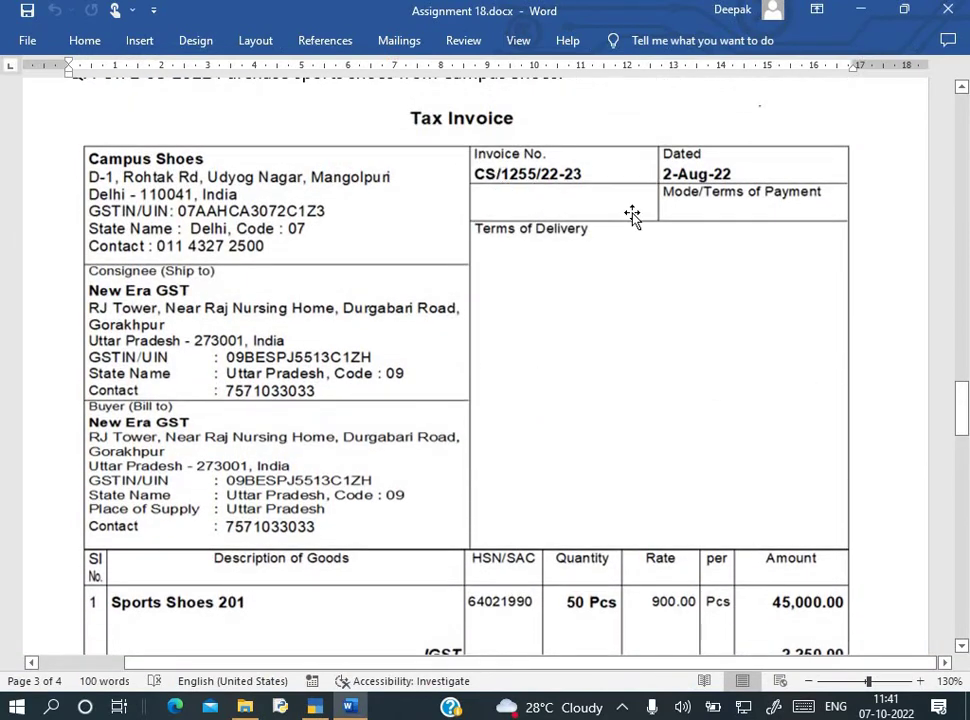
key(alt+Tab)
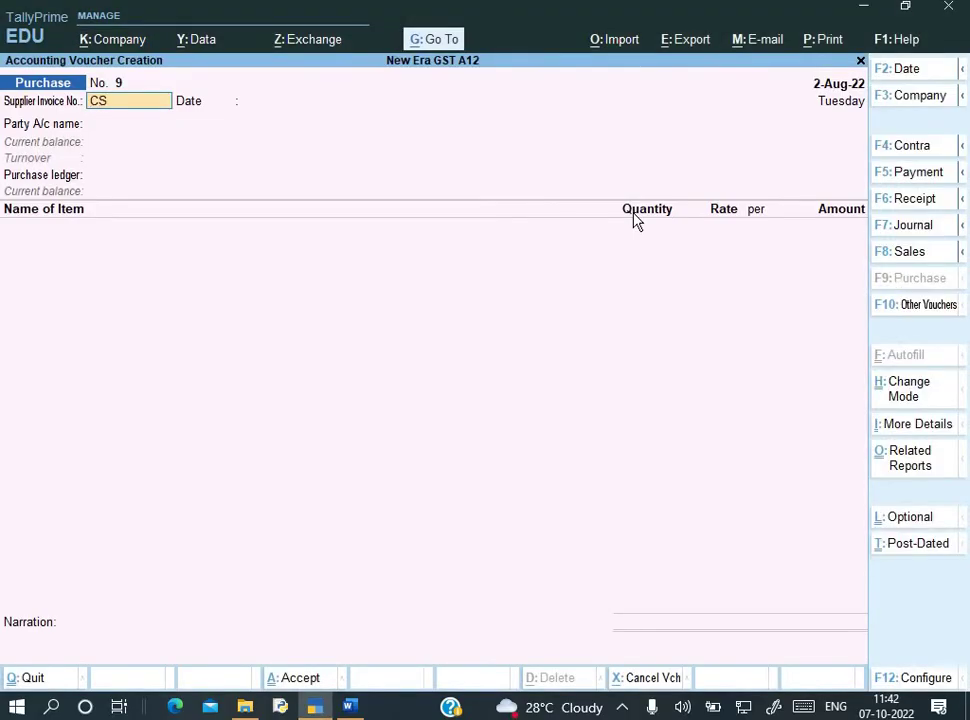
key(alt+Tab)
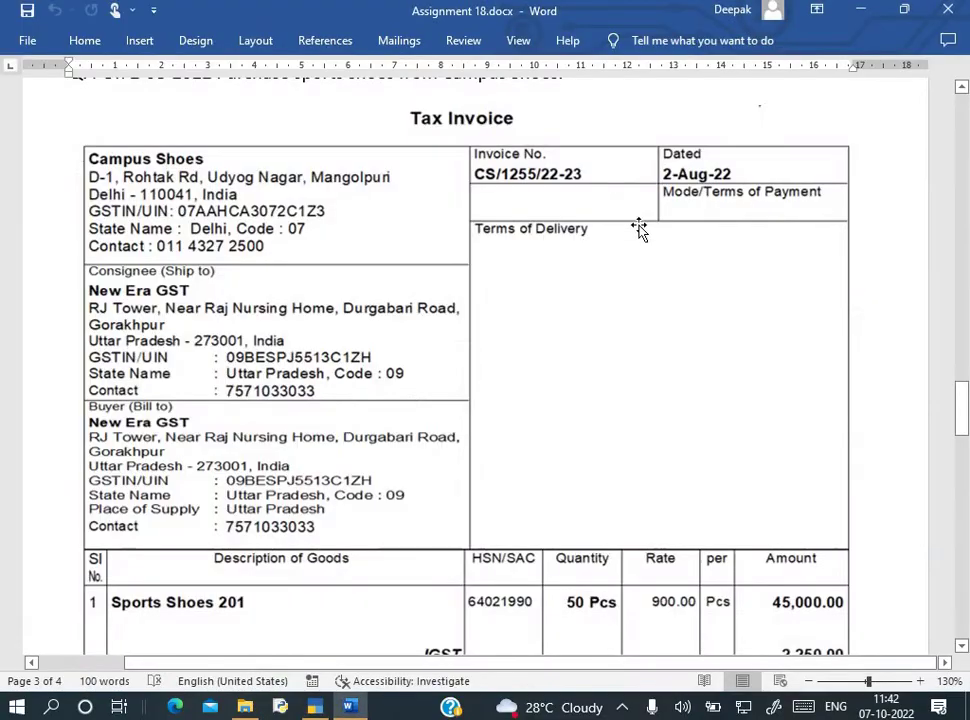
key(alt+Tab)
text(1)
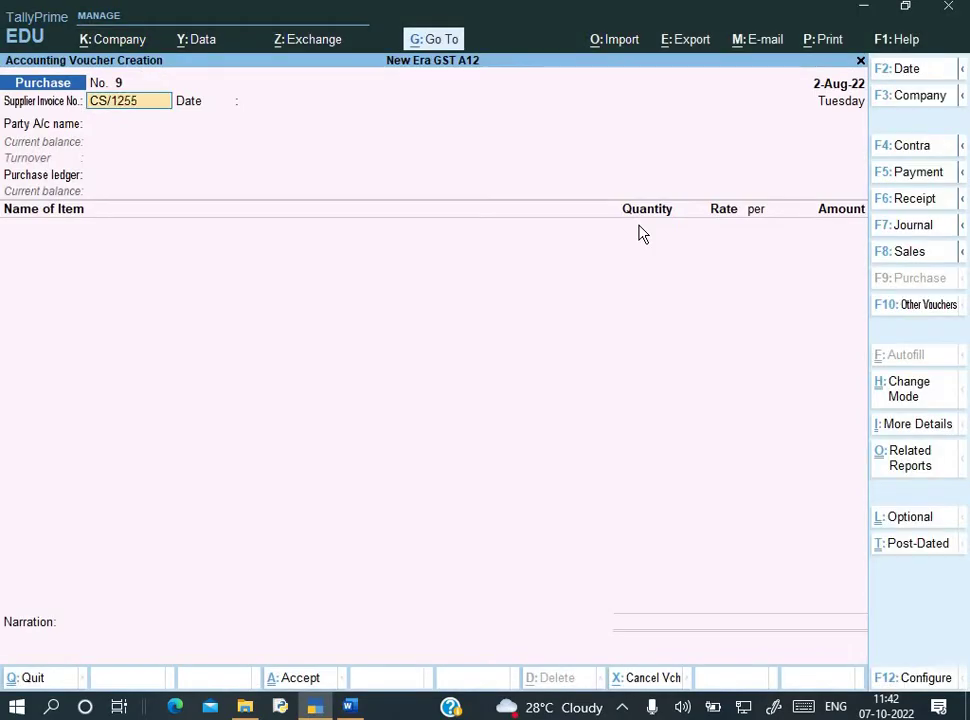
text(255/22-23)
key(Return)
key(alt+Tab)
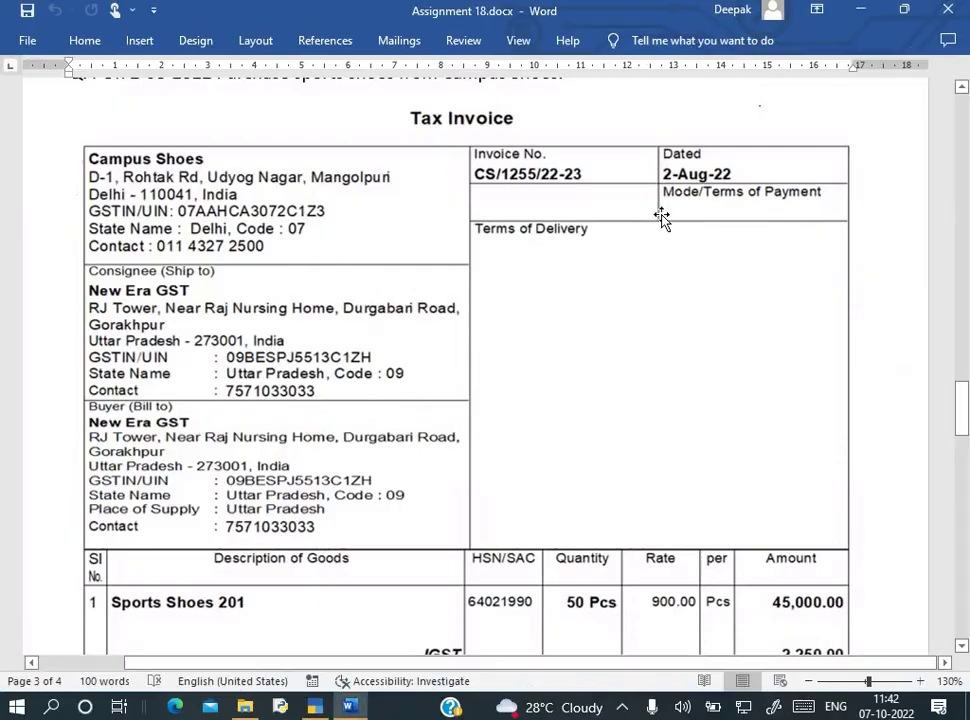
key(alt+Tab)
key(Return)
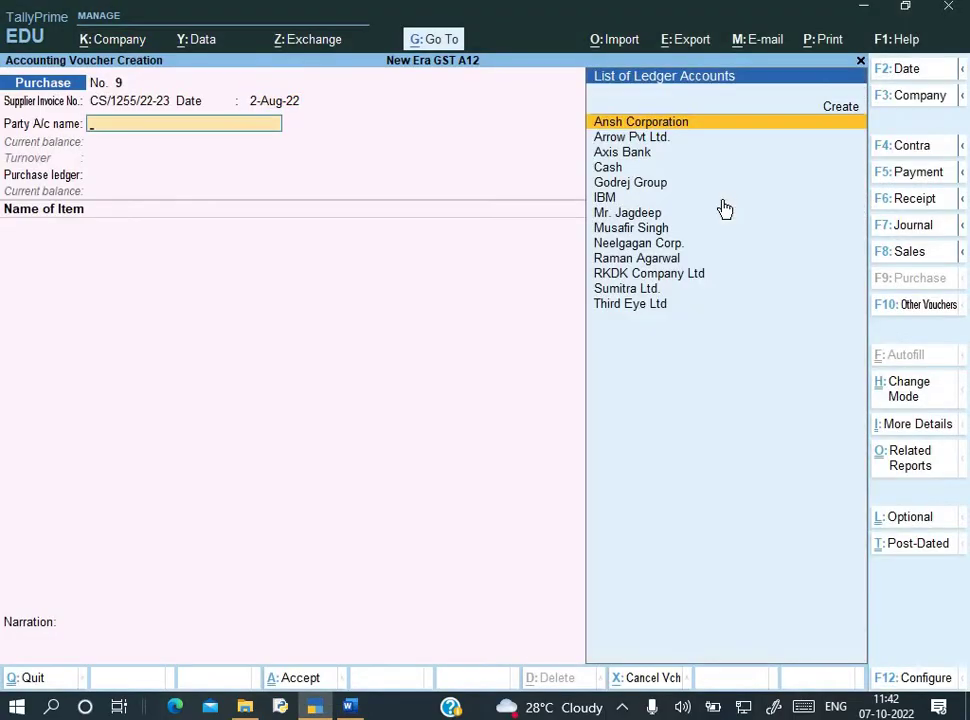
- Start a new party ledger named CampusShoes and place it under Sundry Creditors
key(alt+c)
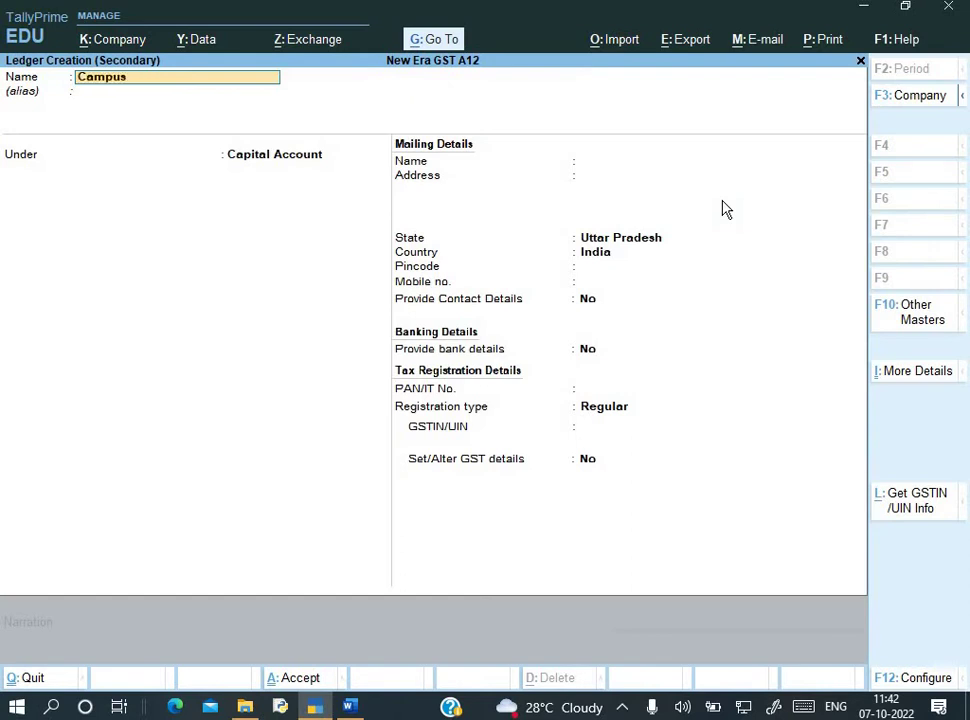
key(alt+Tab)
key(alt+Tab)
text(Shoes)
key(Return)
key(Return)
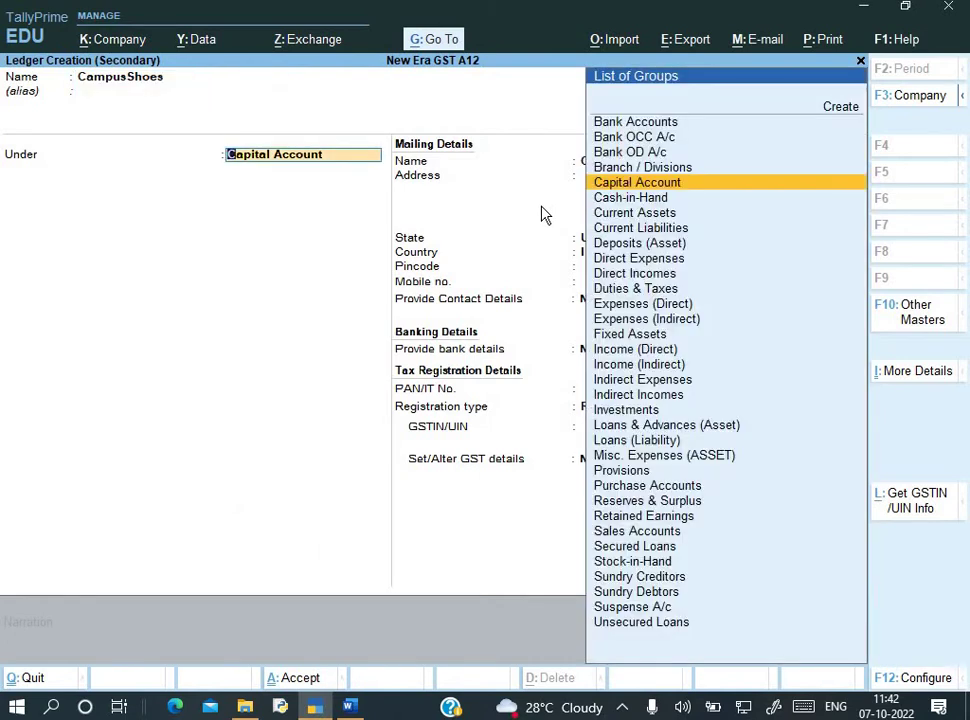
text(S)
key(Down)
key(Down)
key(Down)
key(Return)
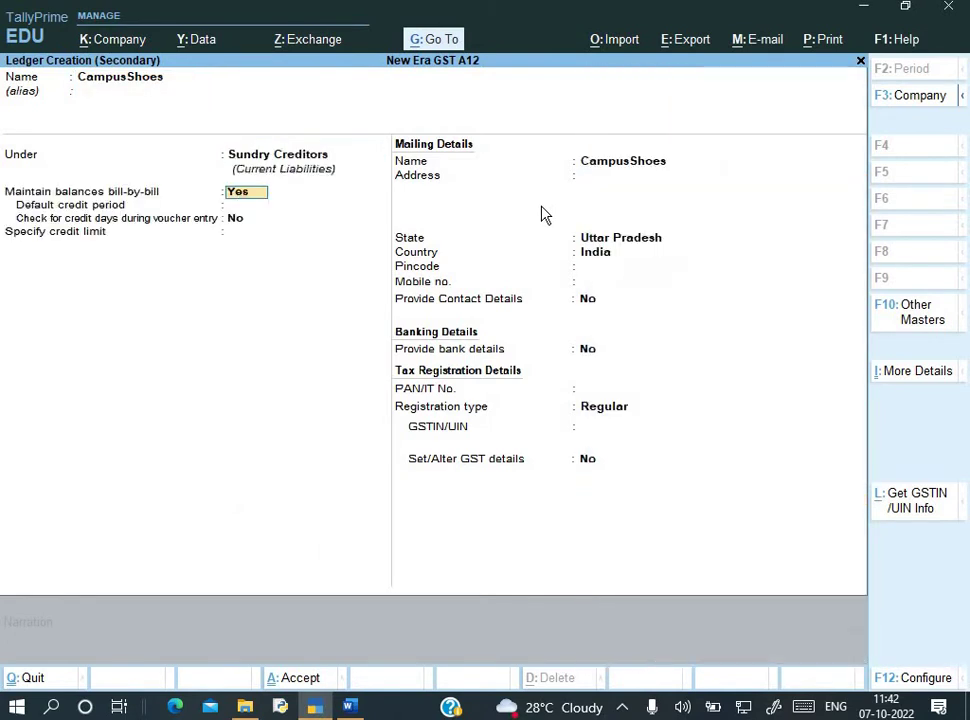
- Keep bill-by-bill balances at Yes and credit-day checks at No, leaving the ledger's credit period and credit limit blank
key(Return)
key(Return)
key(Return)
key(Return)
key(Return)
key(Return)
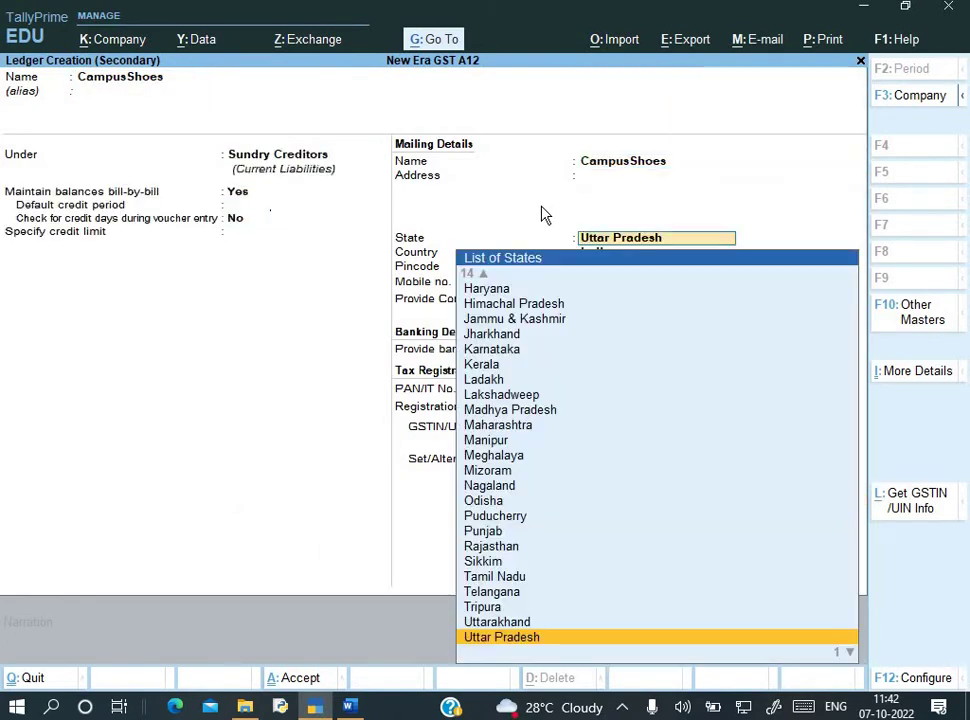
- Fill in the first address line of the supplier ledger with the street address from the Campus Shoes invoice
click(541, 213)
key(alt+Tab)
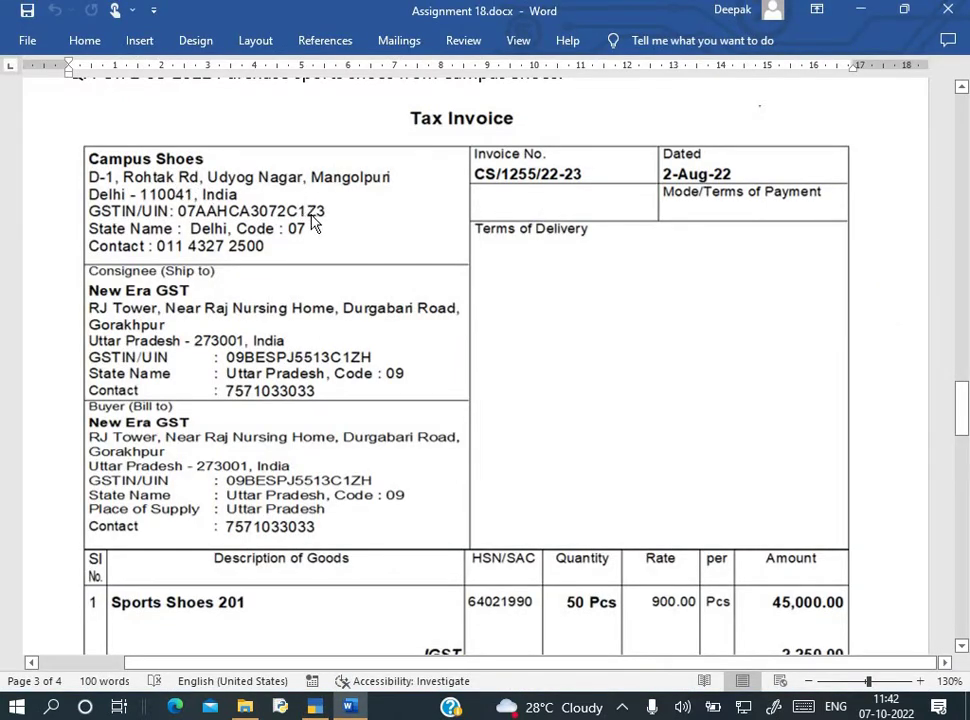
key(alt+Tab)
text(D-1)
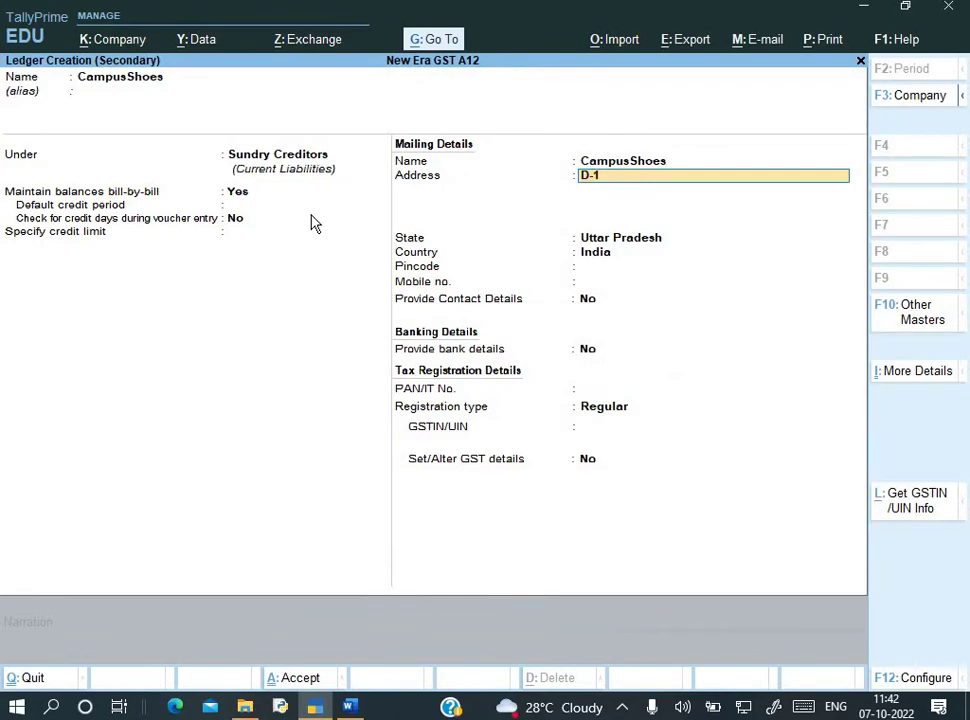
key(alt+Tab)
key(alt+Tab)
text(Rohtak Ro)
key(alt+Tab)
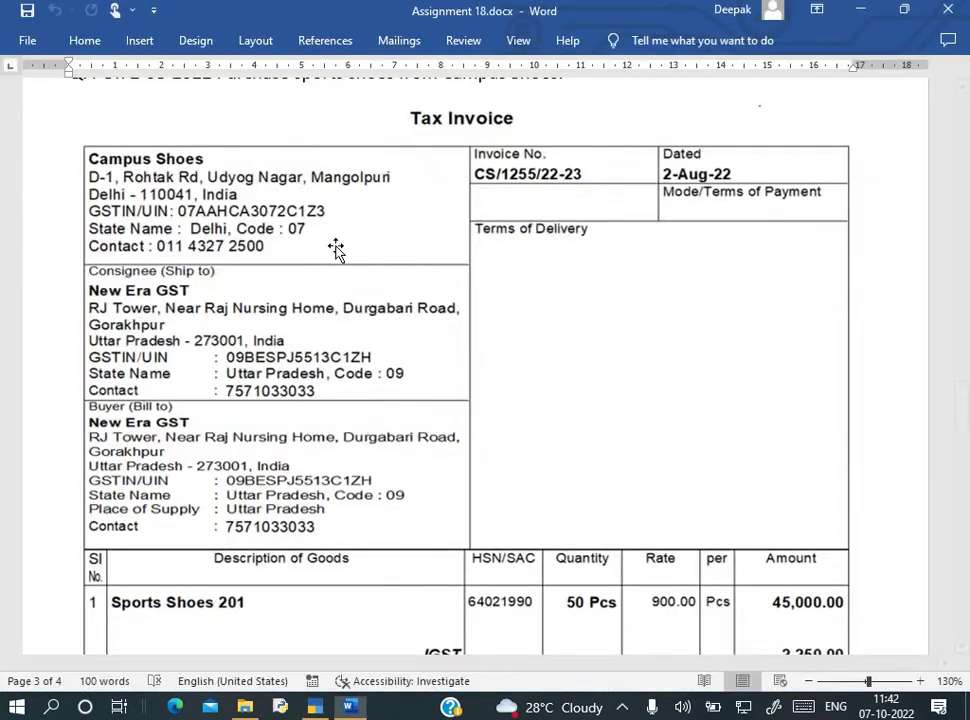
key(alt+Tab)
text(ad)
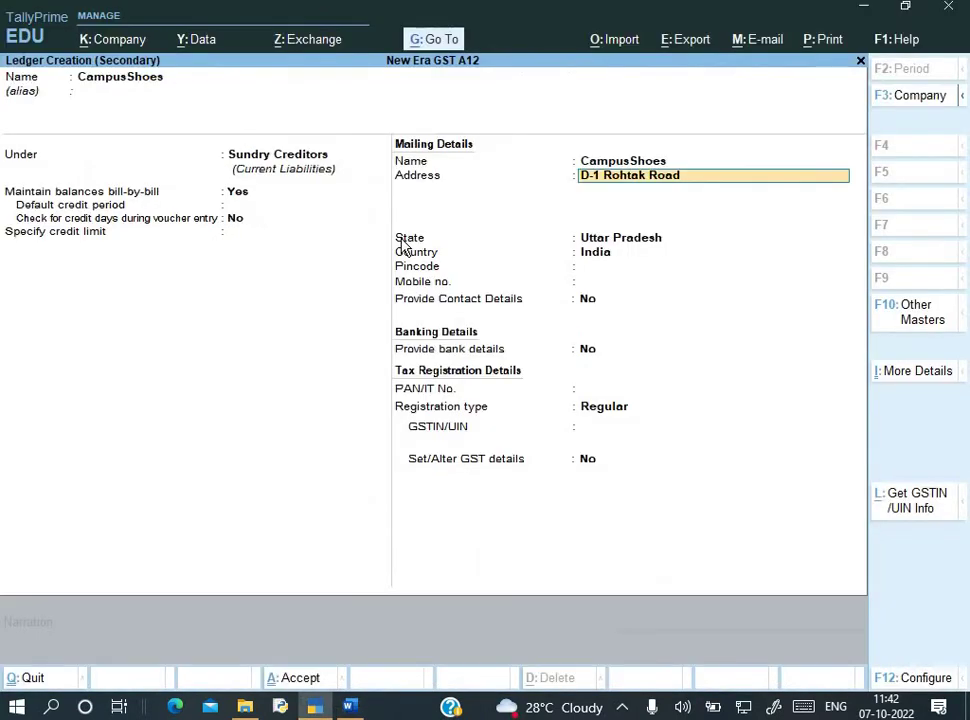
text(,)
key(alt+Tab)
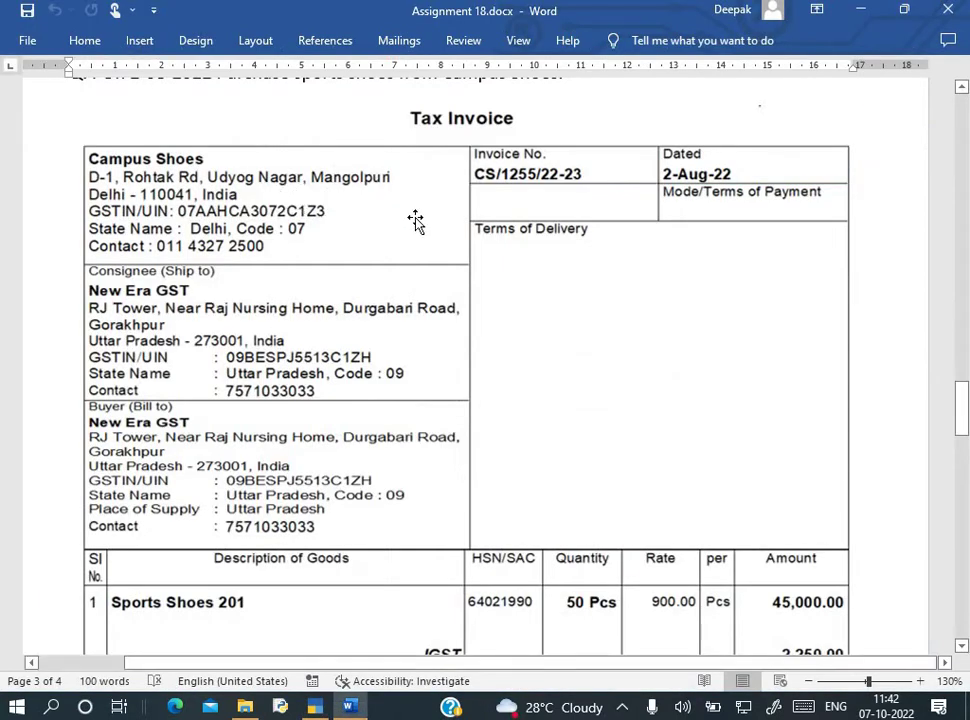
key(alt+Tab)
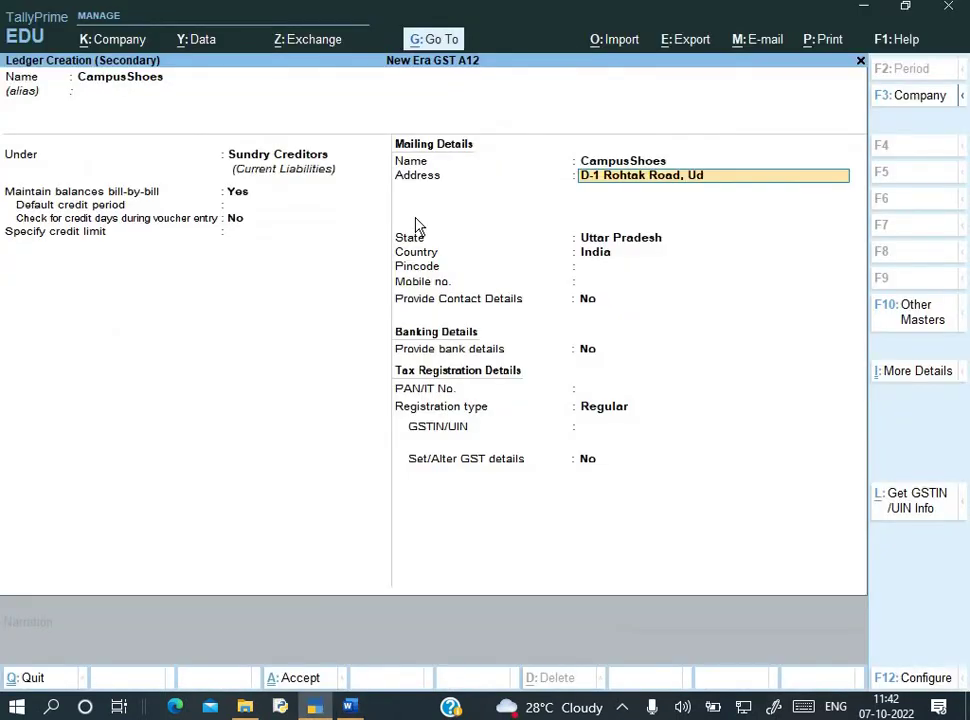
text(Udyog Nagar)
key(alt+Tab)
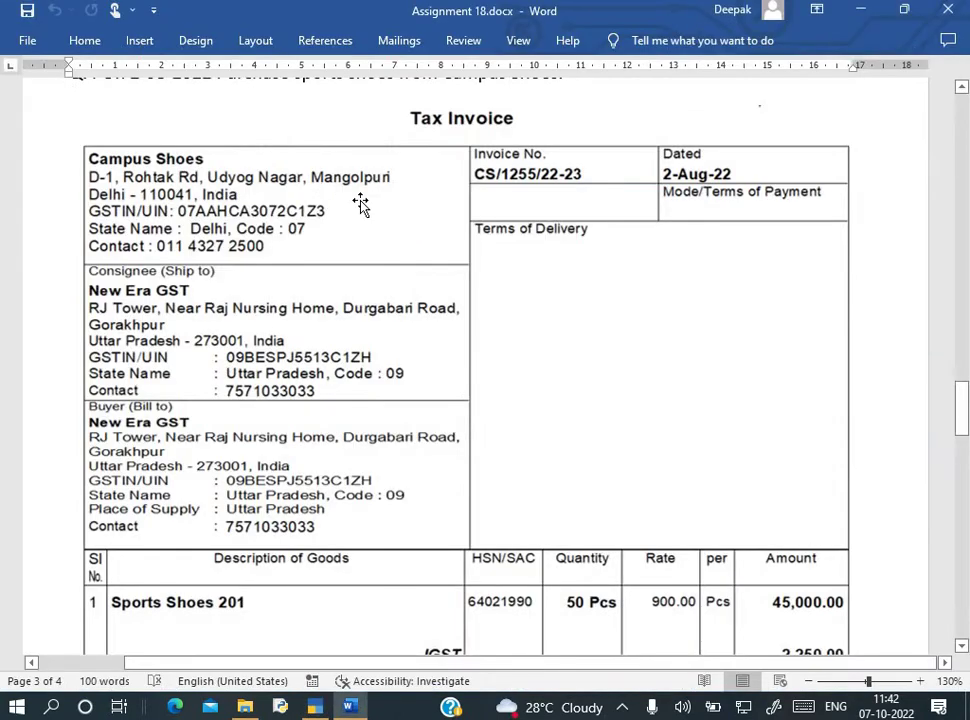
key(alt+Tab)
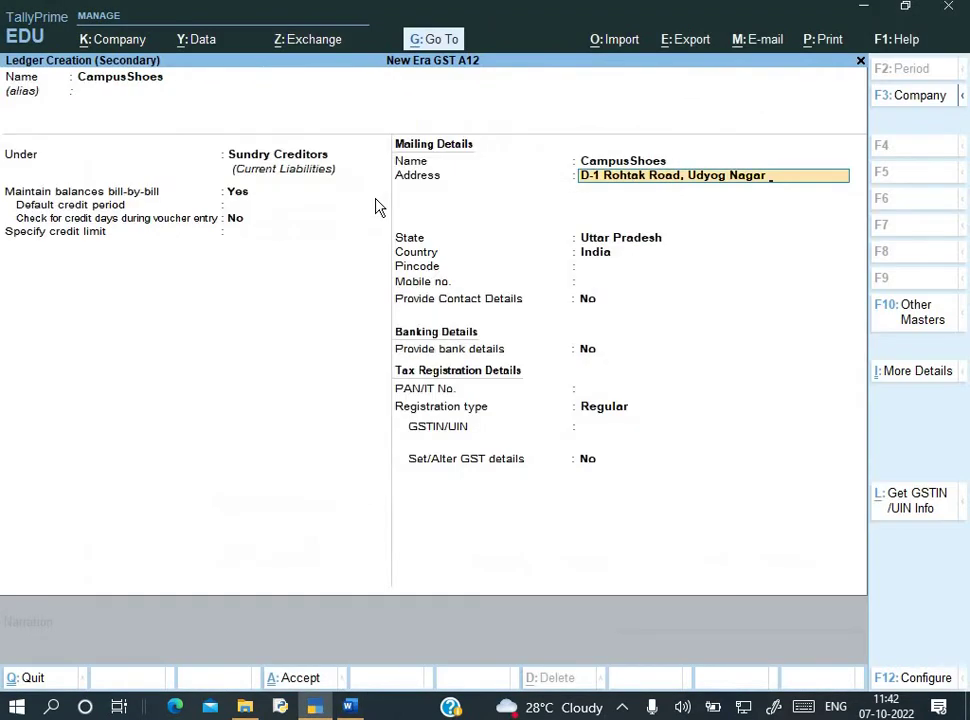
text(Mangolpuri)
key(Return)
- Add the city from the invoice as the second address line and set the supplier's state to Delhi
key(alt+Tab)
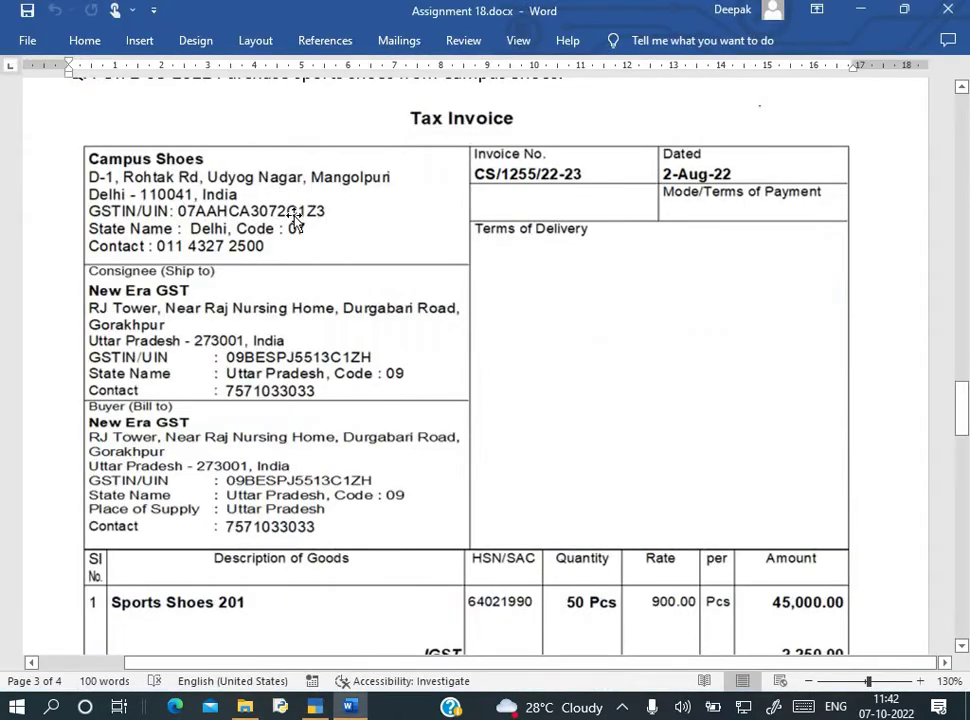
key(alt+Tab)
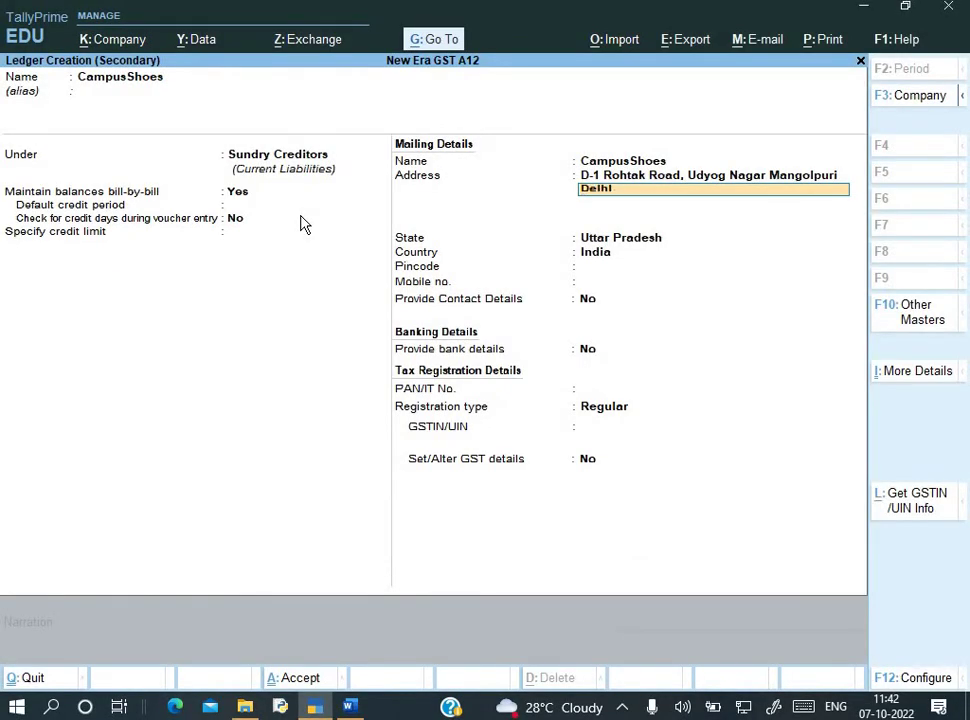
key(Return)
key(Return)
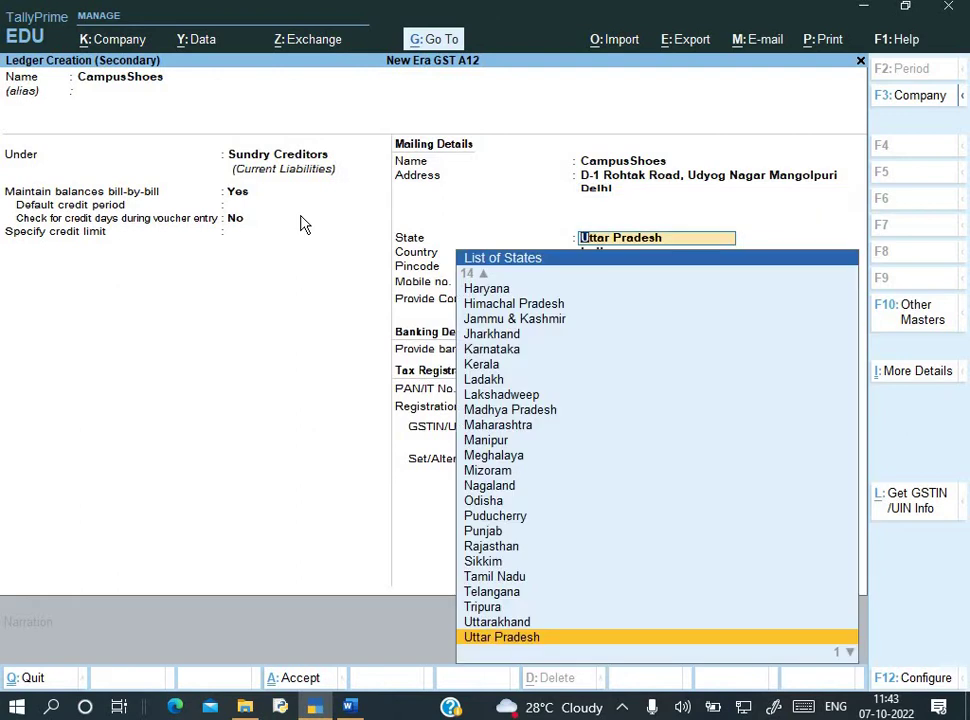
text(De)
key(Return)
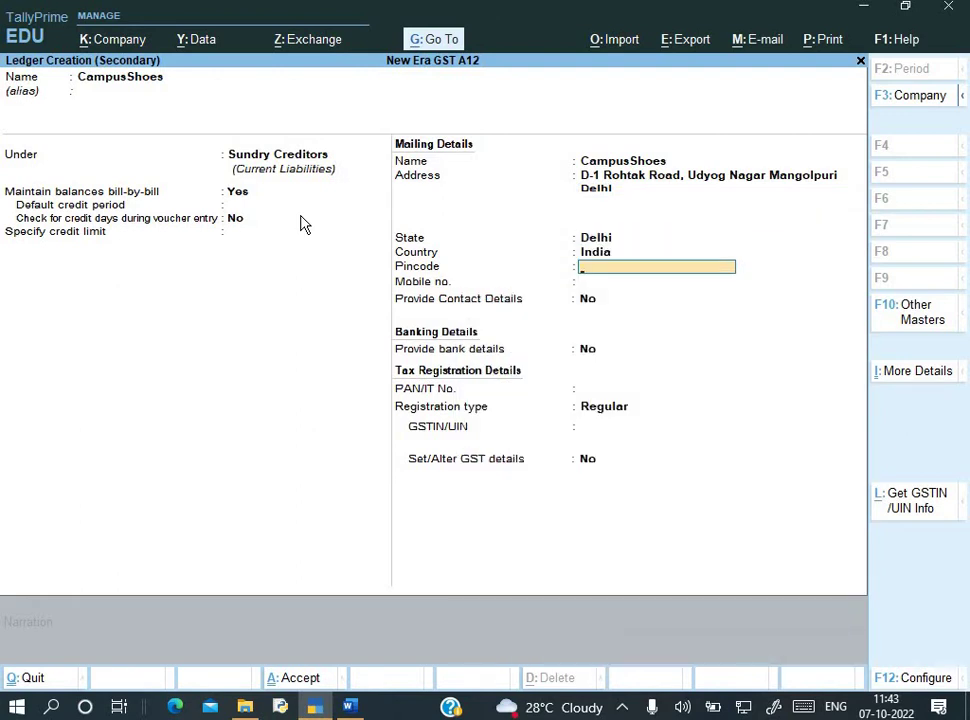
- Enter the supplier's pincode from the Campus Shoes invoice and leave the ledger's mobile number blank
key(alt+Tab)
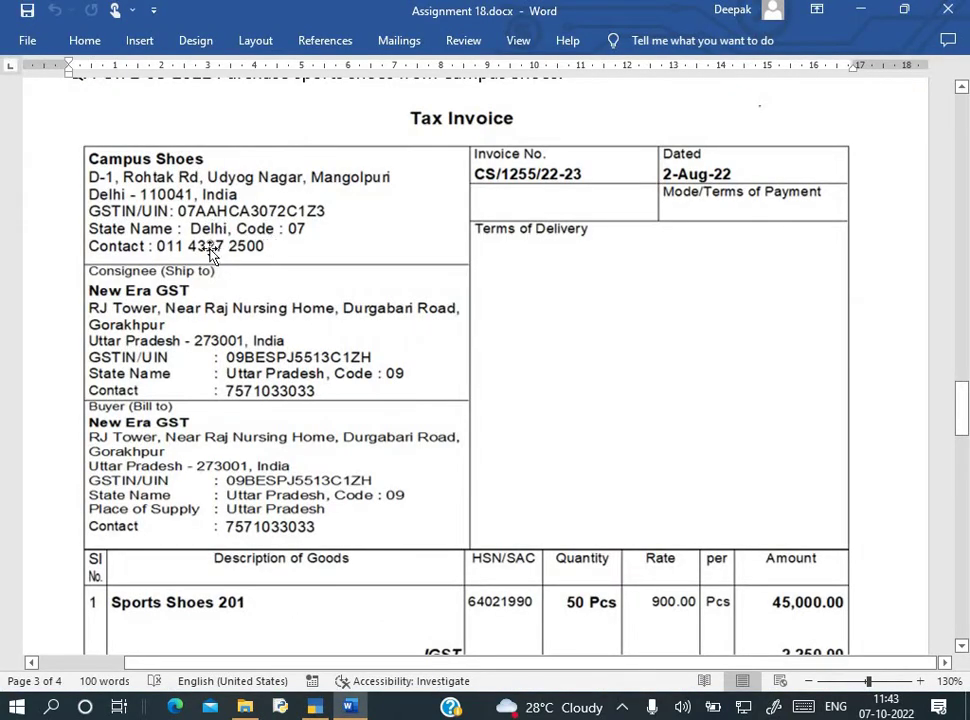
key(alt+Tab)
text(11)
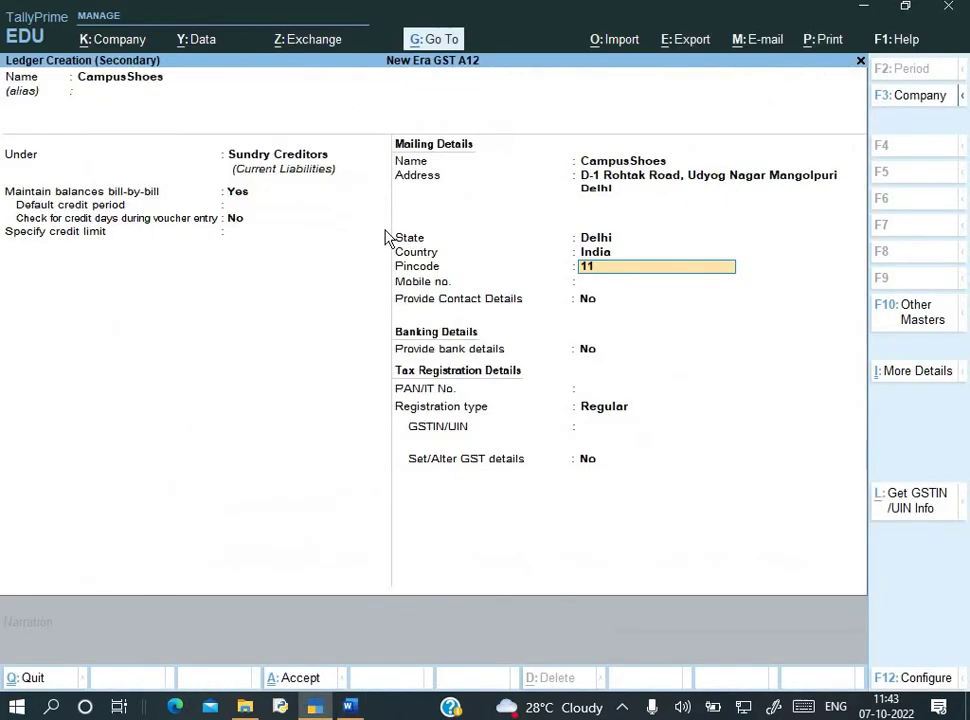
key(Return)
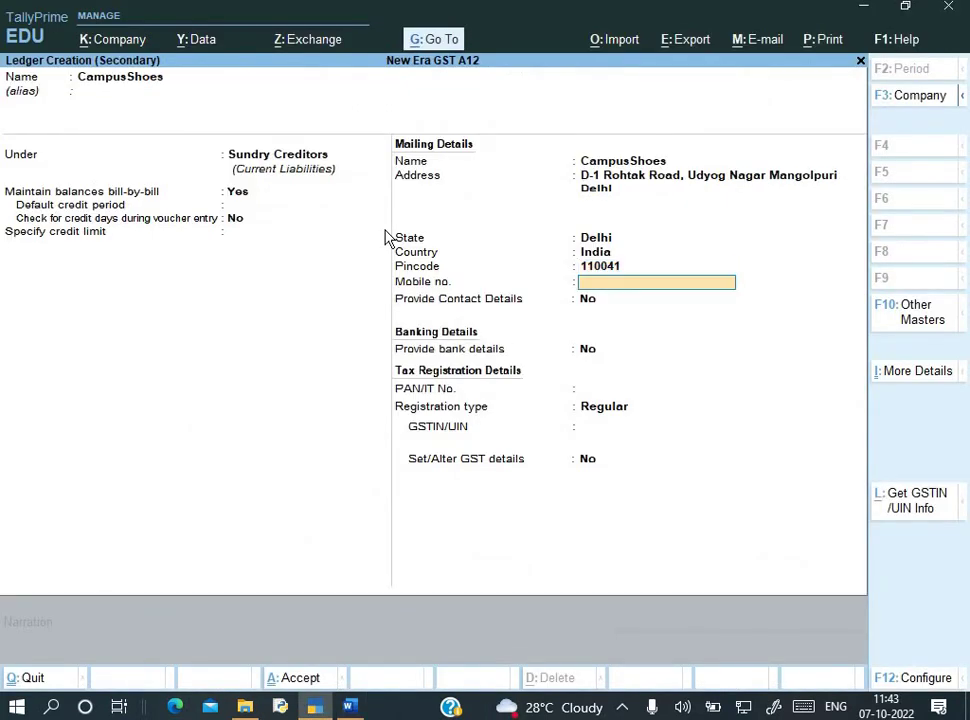
key(alt+Tab)
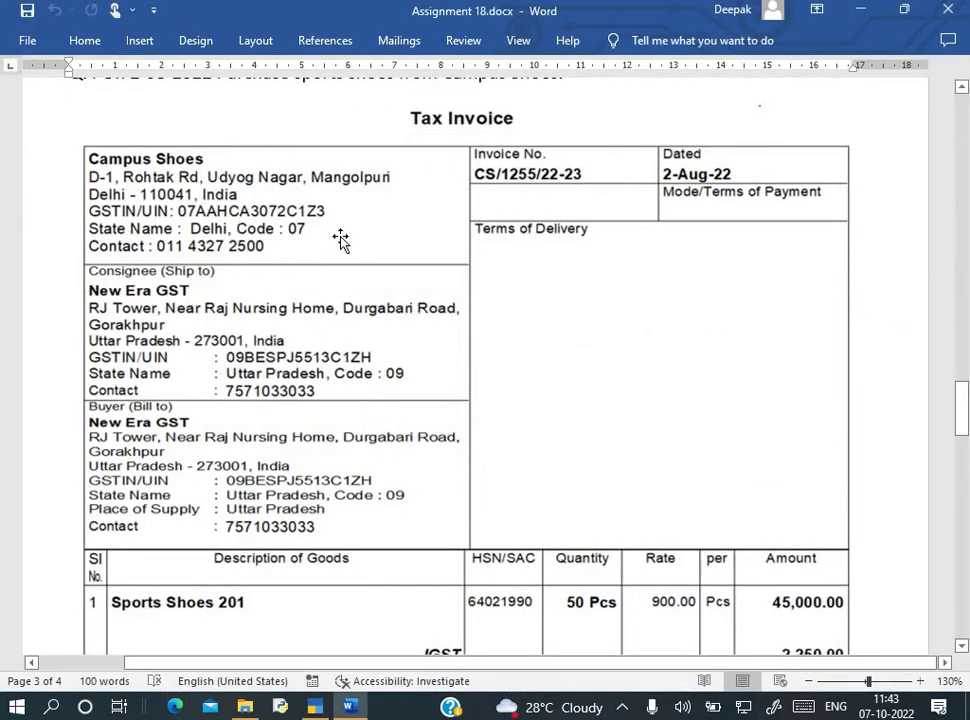
key(alt+Tab)
key(Return)
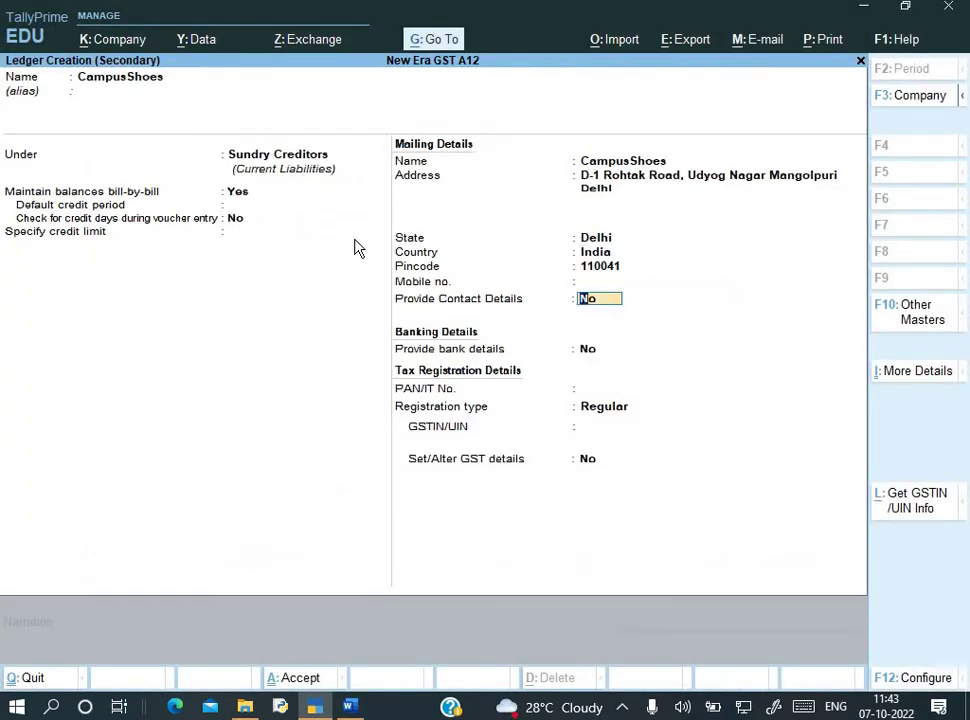
- Set Provide Contact Details to Yes for the supplier ledger and leave the contact person blank
key(alt+Tab)
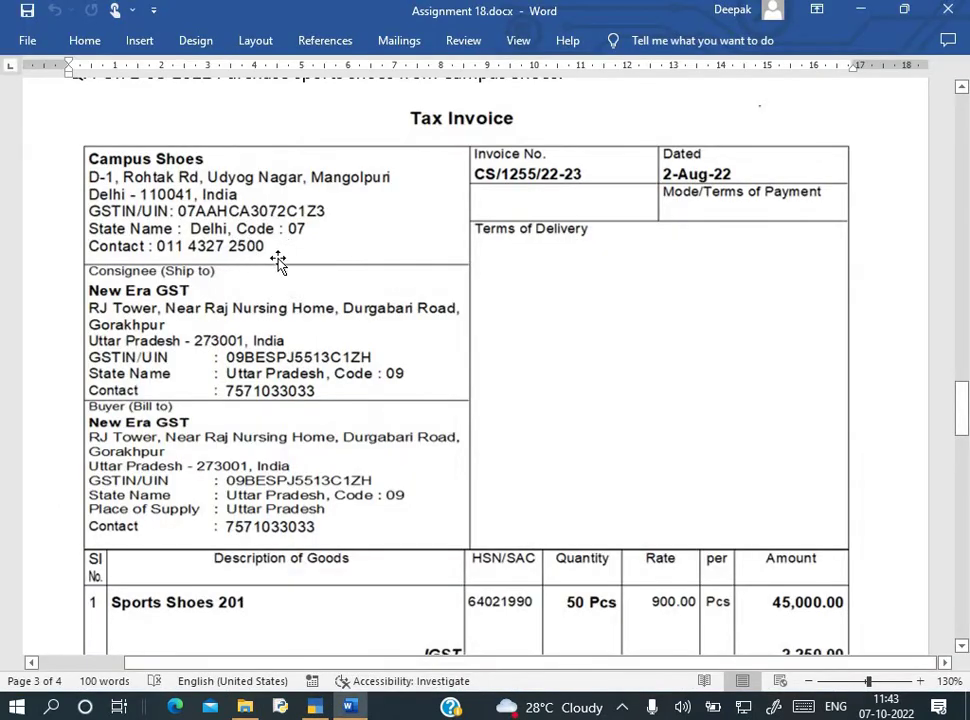
key(alt+Tab)
text(y)
key(Return)
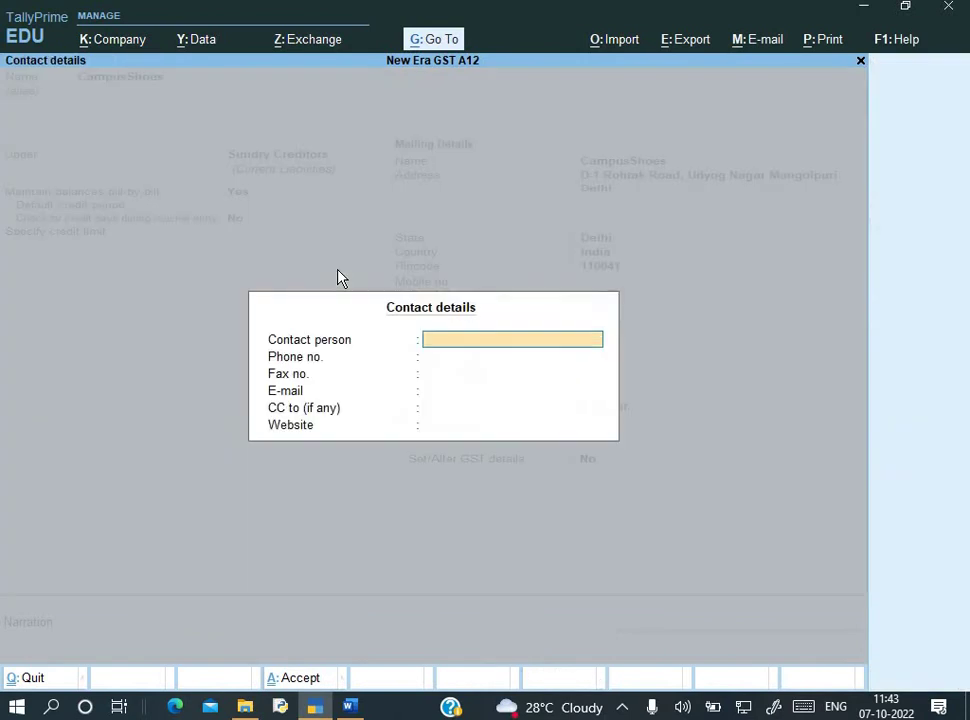
key(Return)
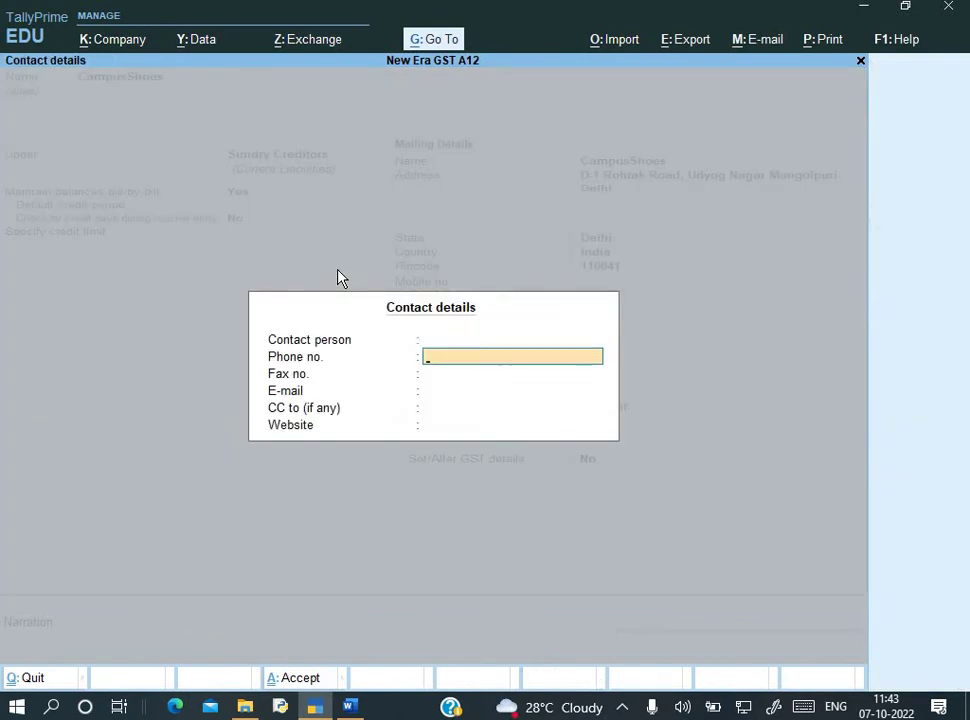
- Enter the supplier's phone number from the invoice, leaving the fax, e-mail, CC and website fields blank
key(alt+Tab)
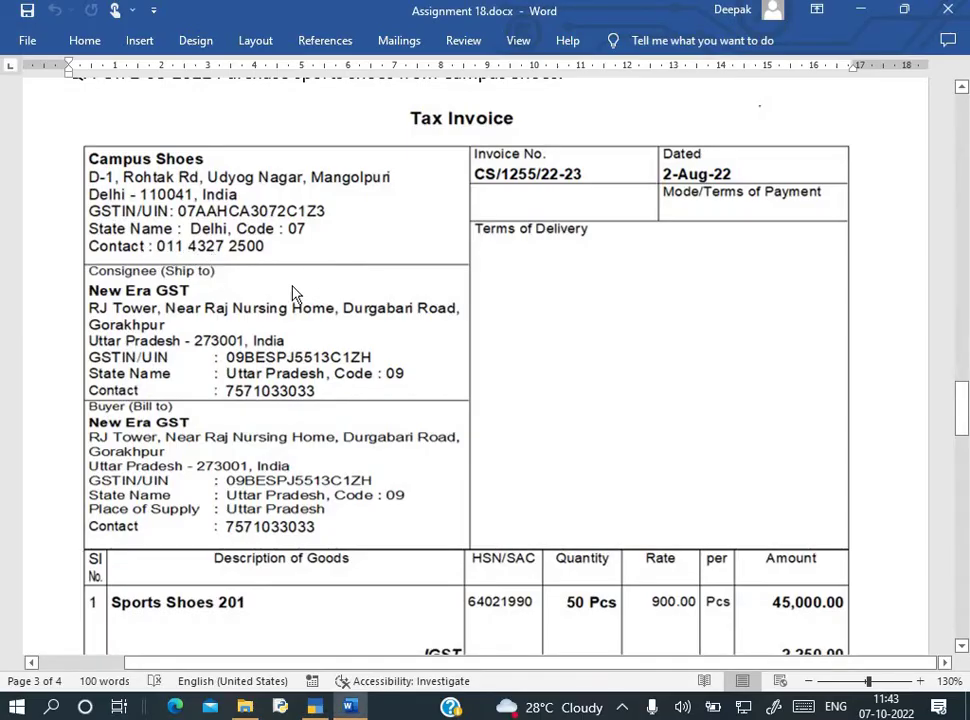
key(alt+Tab)
key(alt+Tab)
key(alt+Tab)
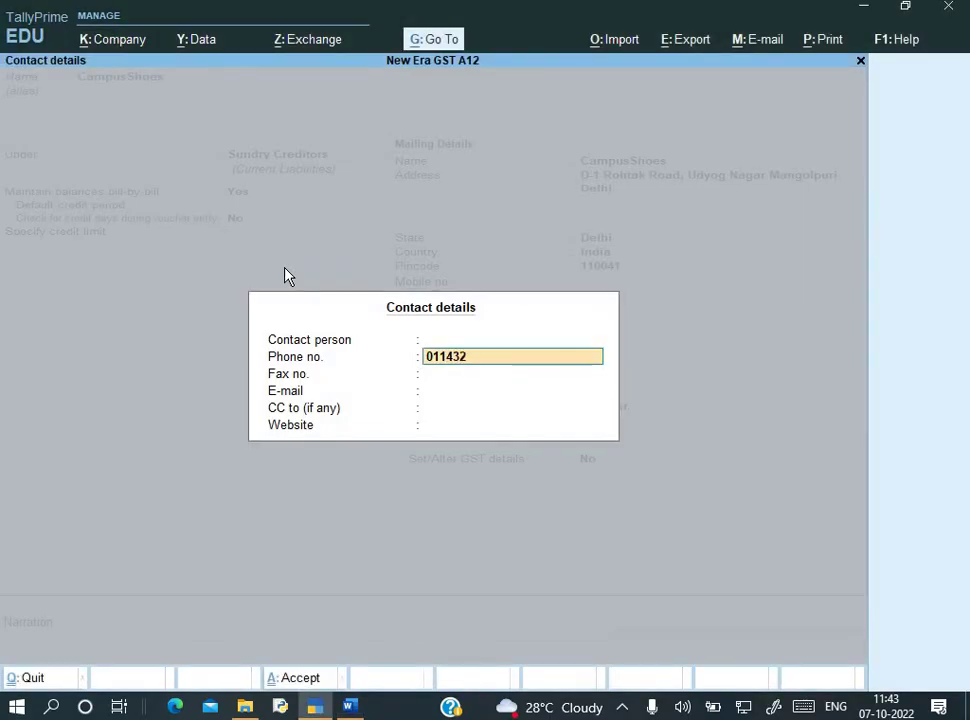
text(2500)
key(Return)
key(Return)
key(Return)
key(Return)
key(Return)
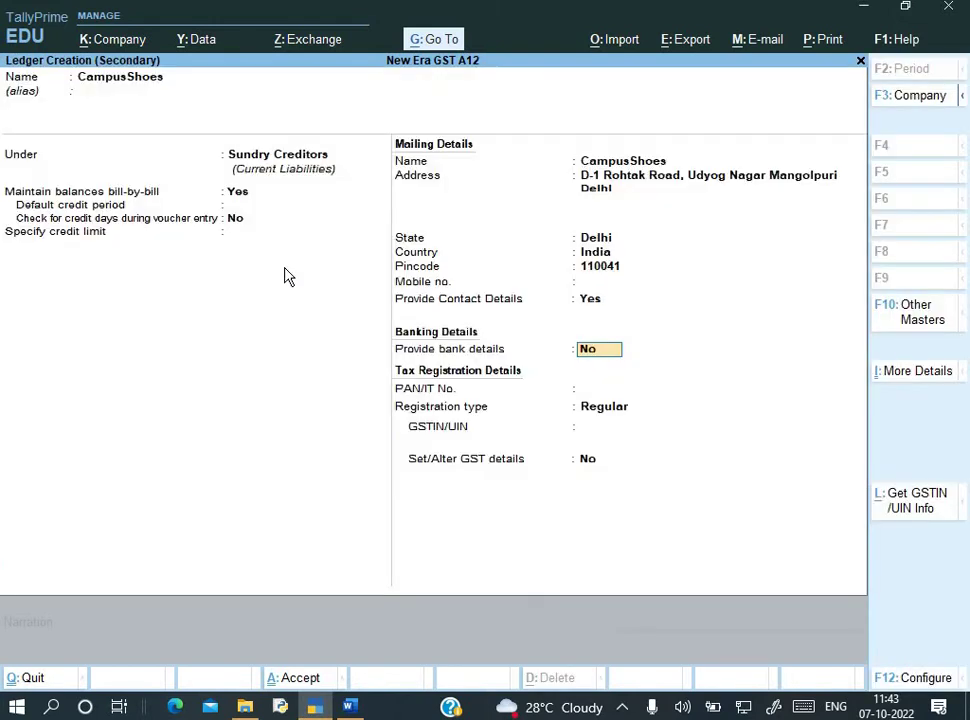
- Keep bank details at No and fill in the supplier's PAN as contained in the GSTIN on the invoice
key(alt+Tab)
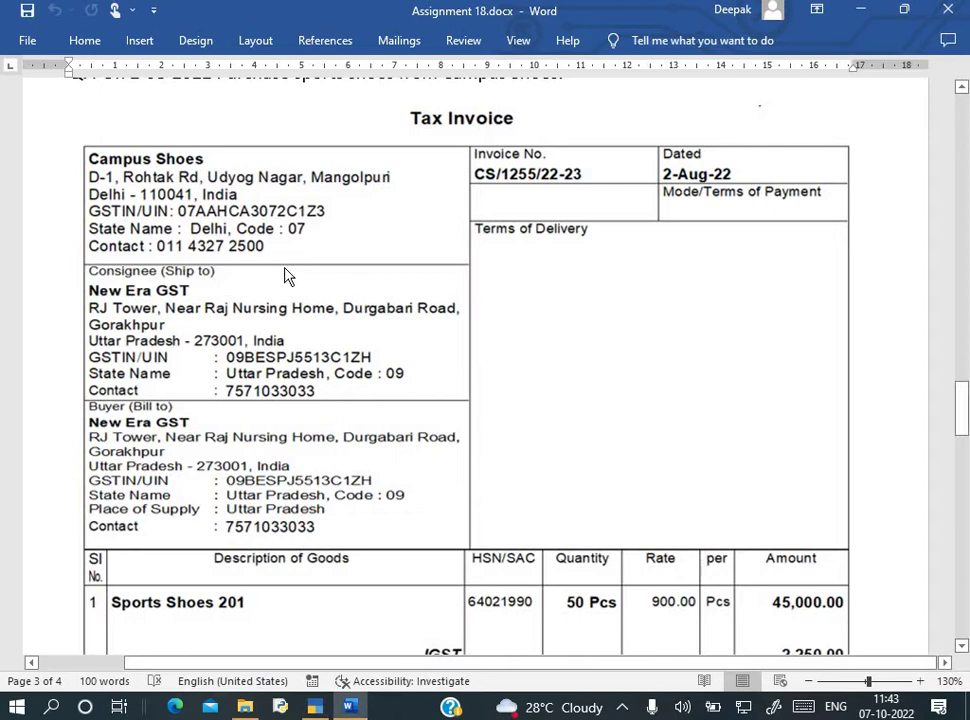
key(alt+Tab)
key(Return)
key(Return)
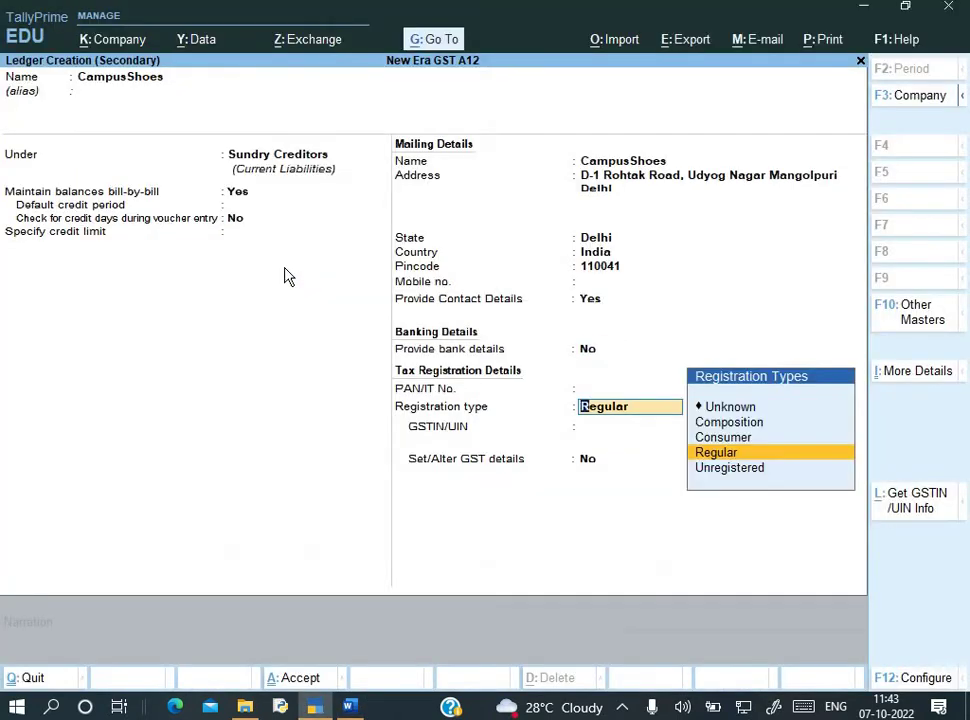
key(BackSpace)
key(alt+Tab)
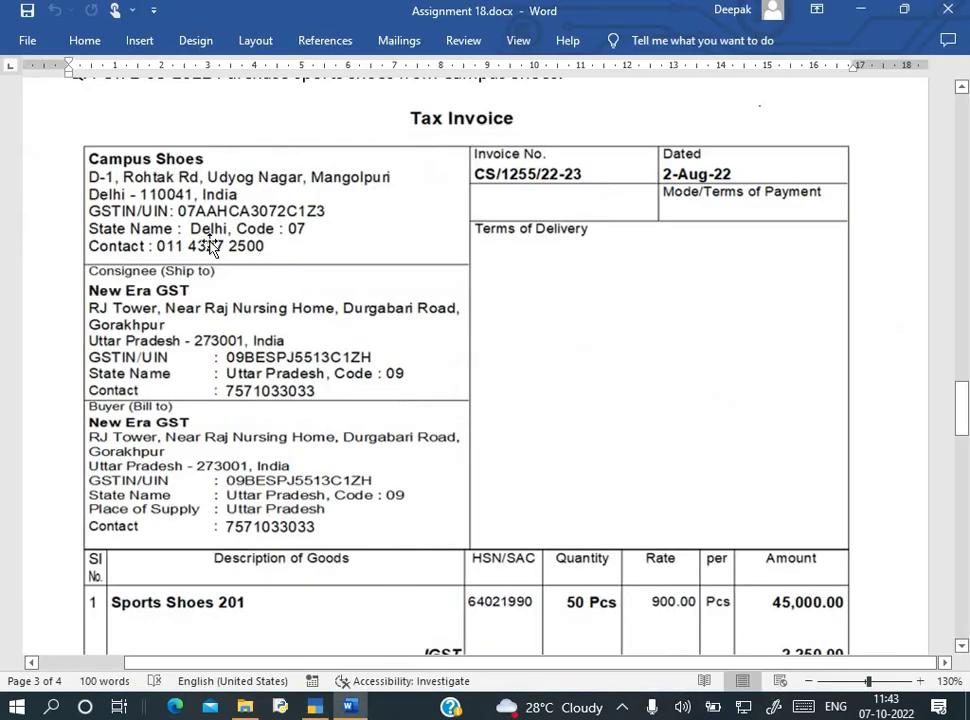
key(alt+Tab)
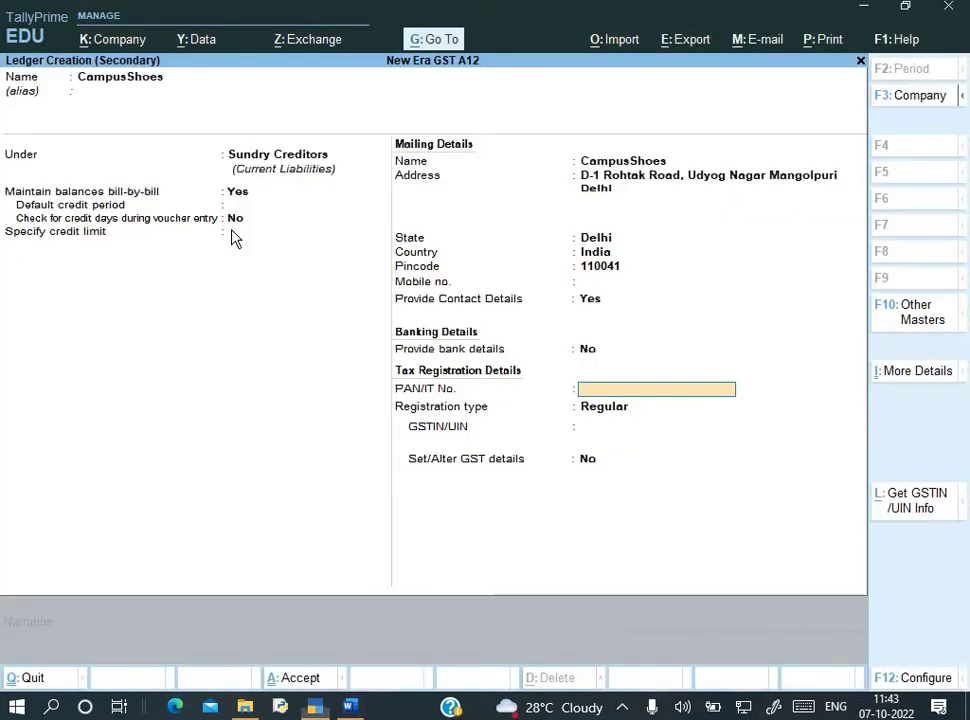
text(AAH)
key(alt+Tab)
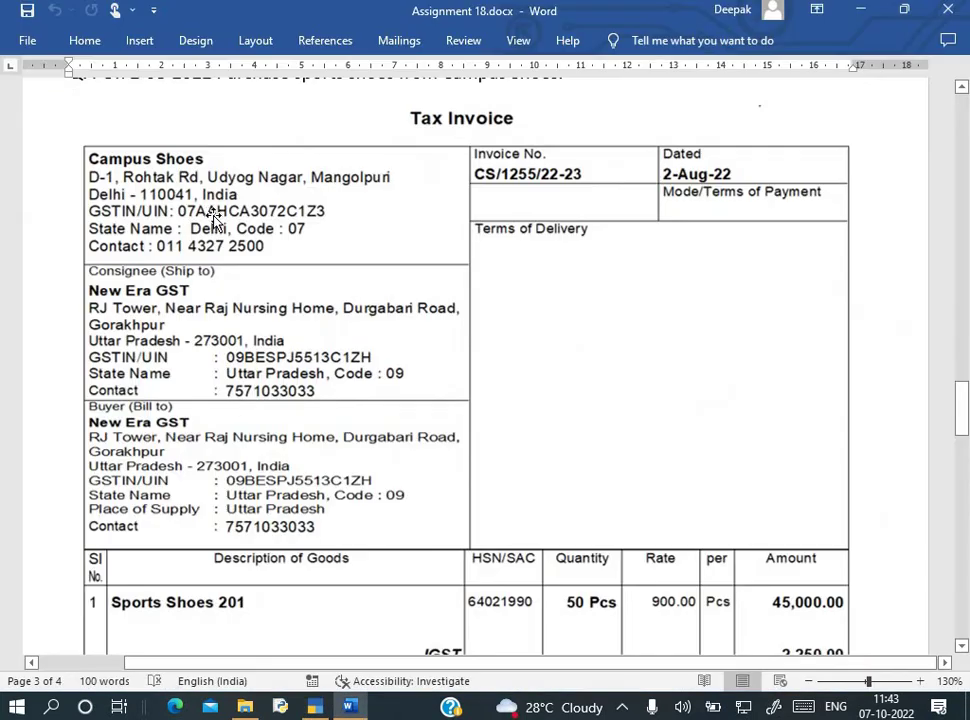
key(alt+Tab)
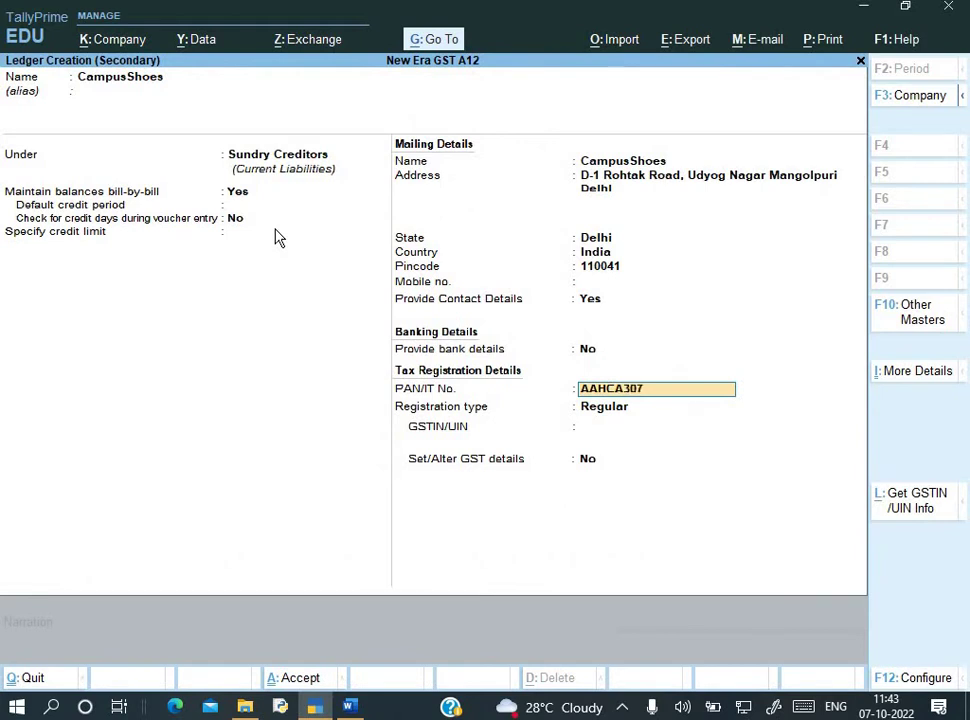
key(alt+Tab)
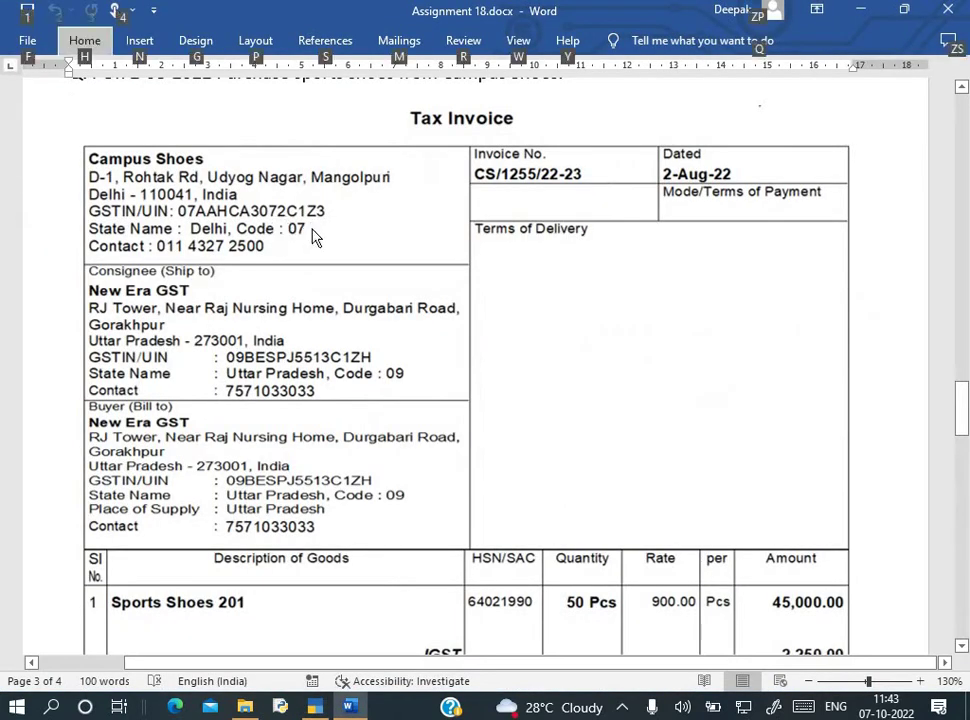
key(alt+Tab)
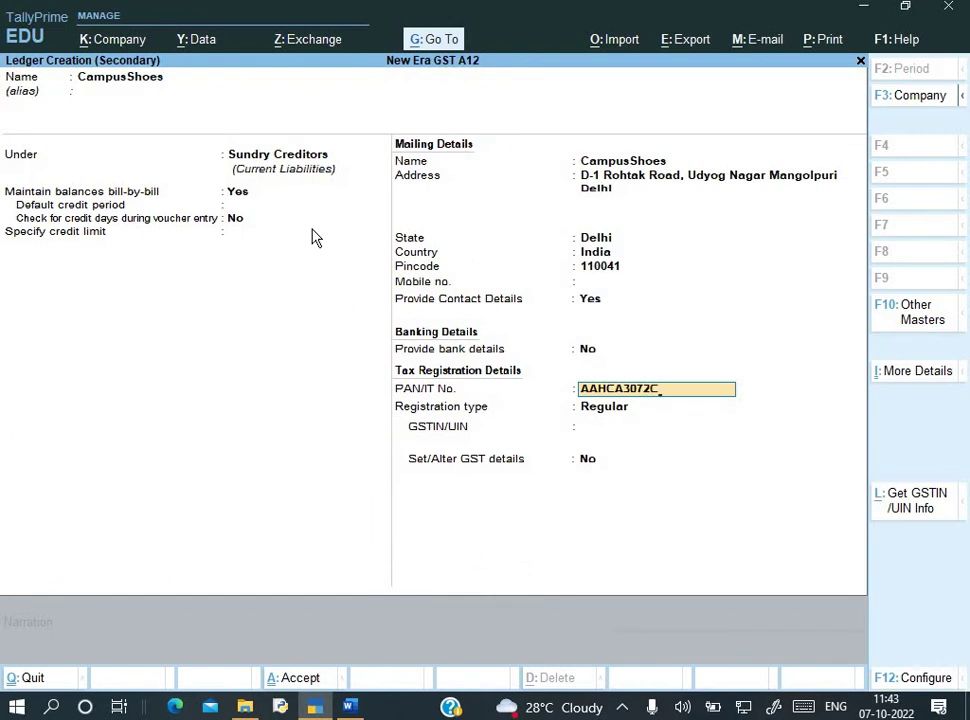
key(Return)
- Copy the supplier's PAN for reuse and keep the registration type as Regular
key(BackSpace)
key(ctrl+c)
key(Return)
key(Return)
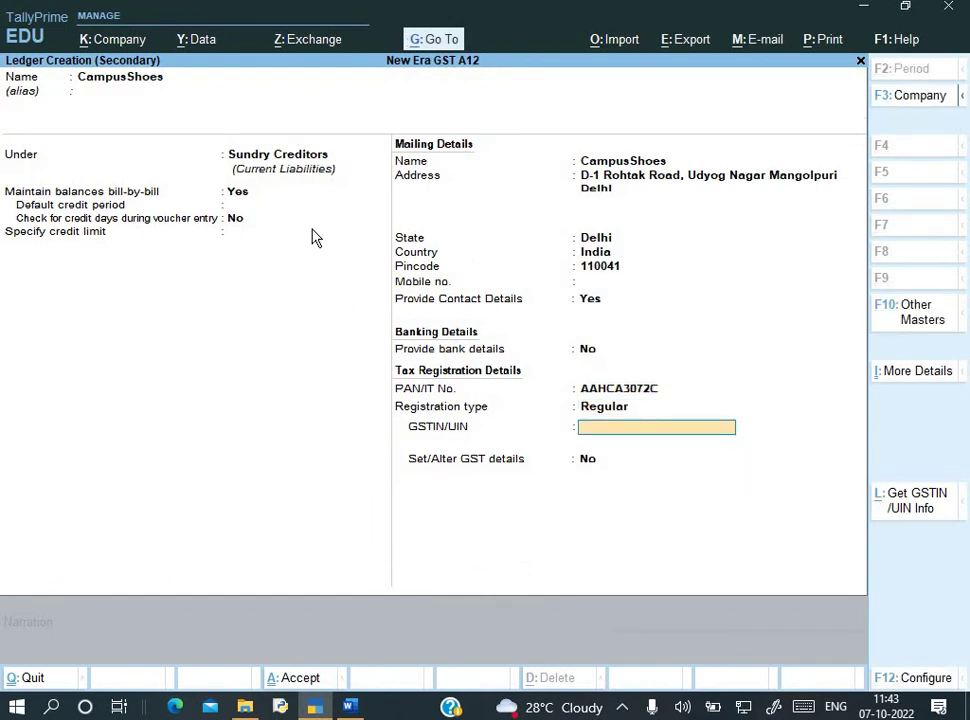
- Fill in the supplier's GSTIN from the invoice, reusing the copied PAN between state code 07 and the remaining characters
key(alt+Tab)
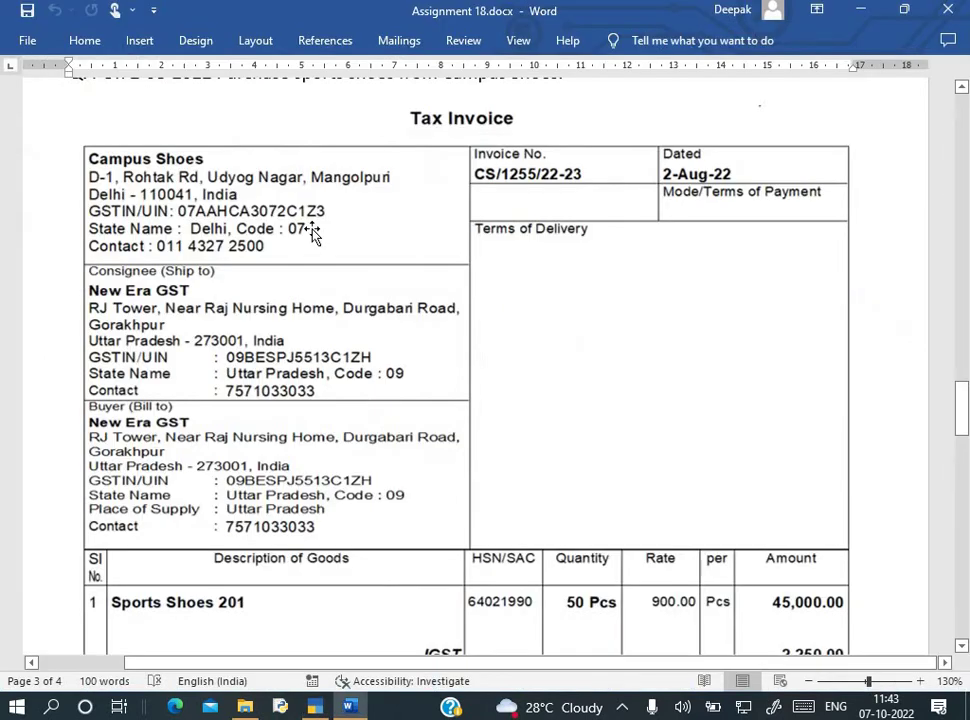
key(alt+Tab)
text(07)
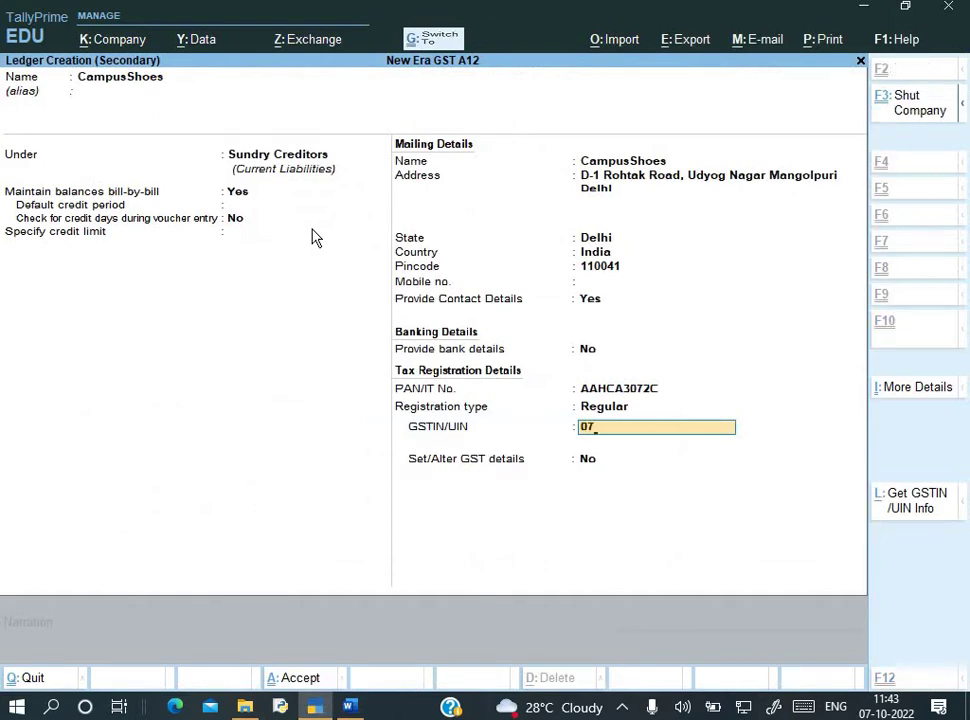
key(ctrl+v)
key(alt+Tab)
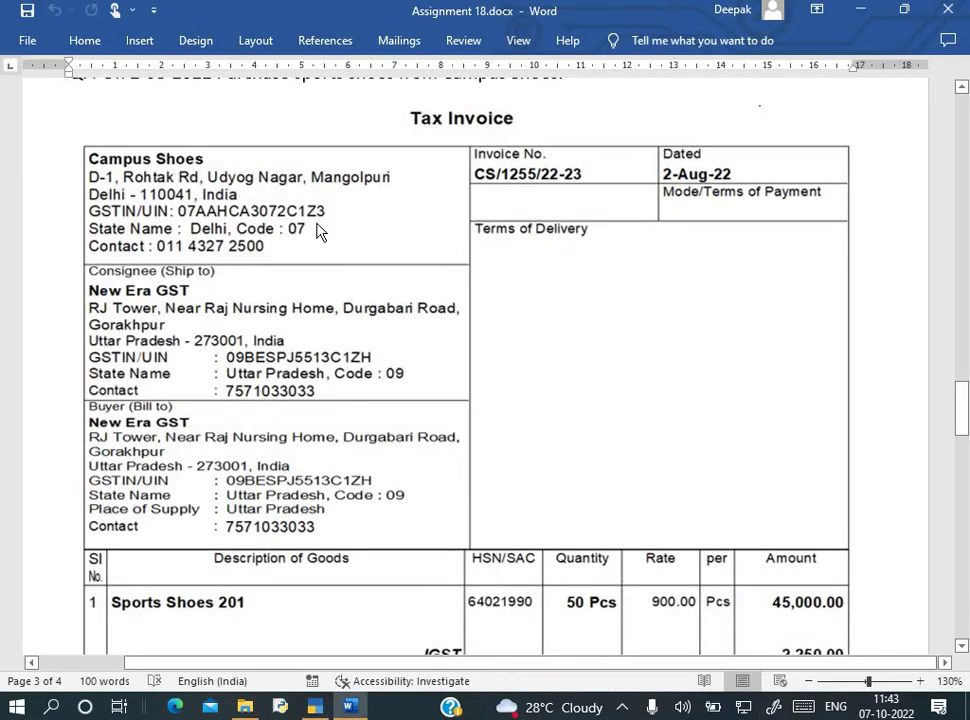
key(alt+Tab)
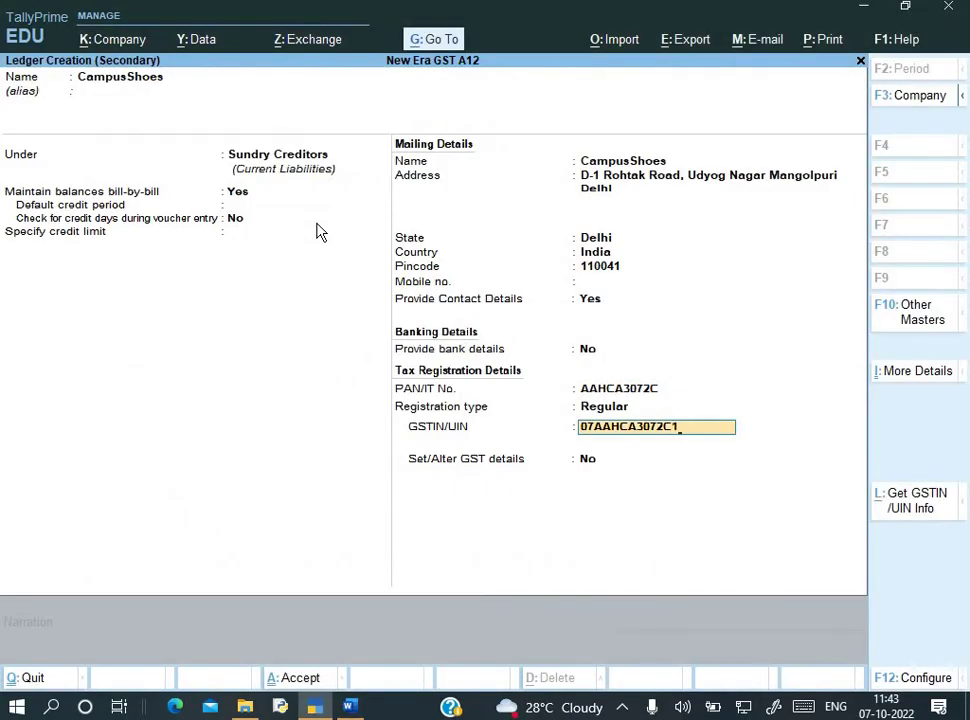
key(Return)
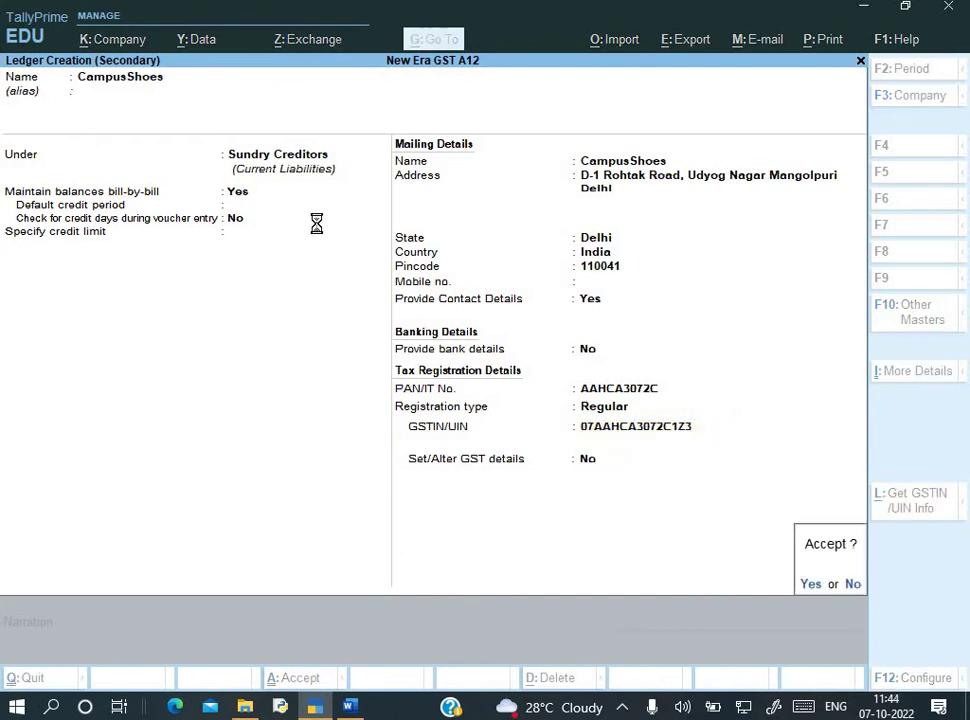
- Save the CampusShoes ledger and use it as the party account of the purchase voucher
key(Return)
key(Return)
key(Return)
key(Return)
key(Return)
key(Return)
key(Return)
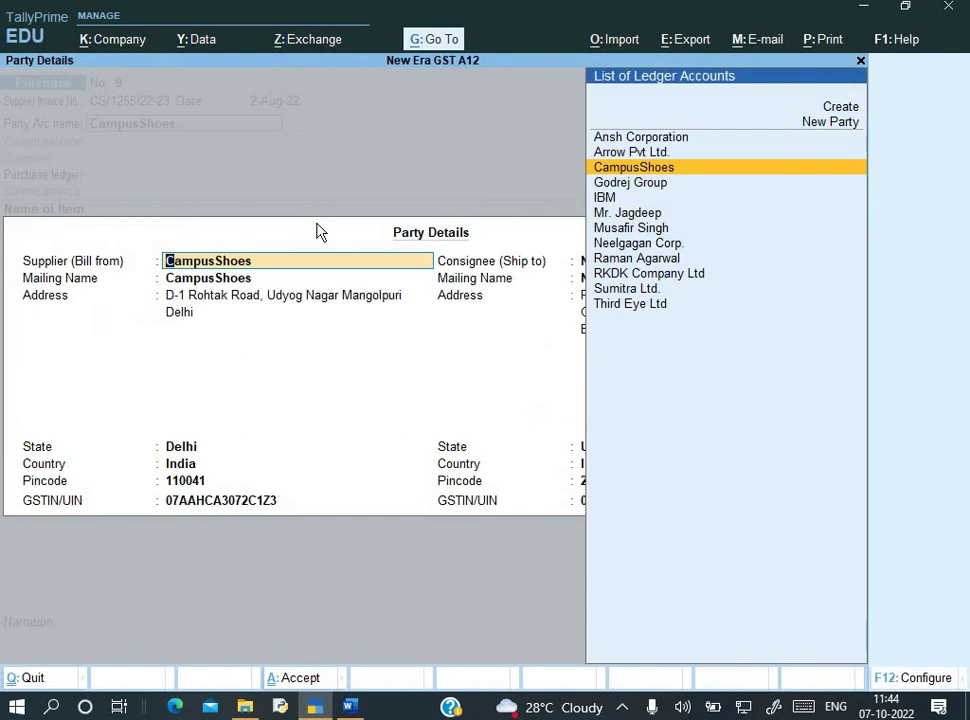
- Accept CampusShoes as the bill-from supplier with its mailing name, address, state and tax details unchanged
key(Return)
key(Return)
key(Return)
key(Return)
key(Return)
key(Return)
key(Return)
key(Return)
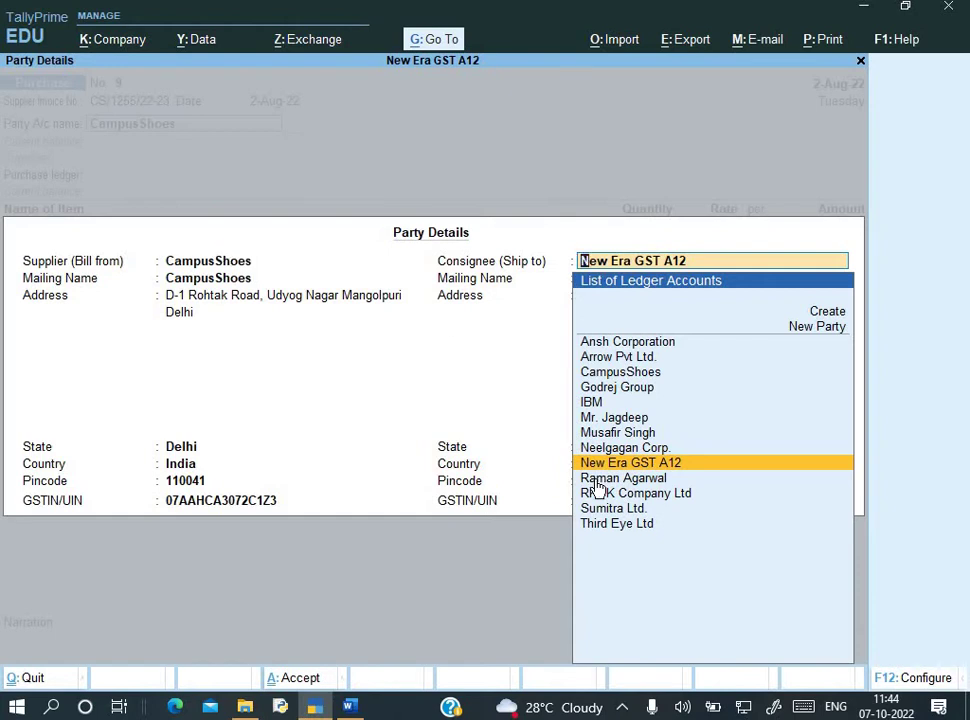
- Accept New Era GST A12 as the ship-to consignee with its existing address, Uttar Pradesh state and GST details
key(Return)
key(Return)
key(Return)
key(Return)
key(Return)
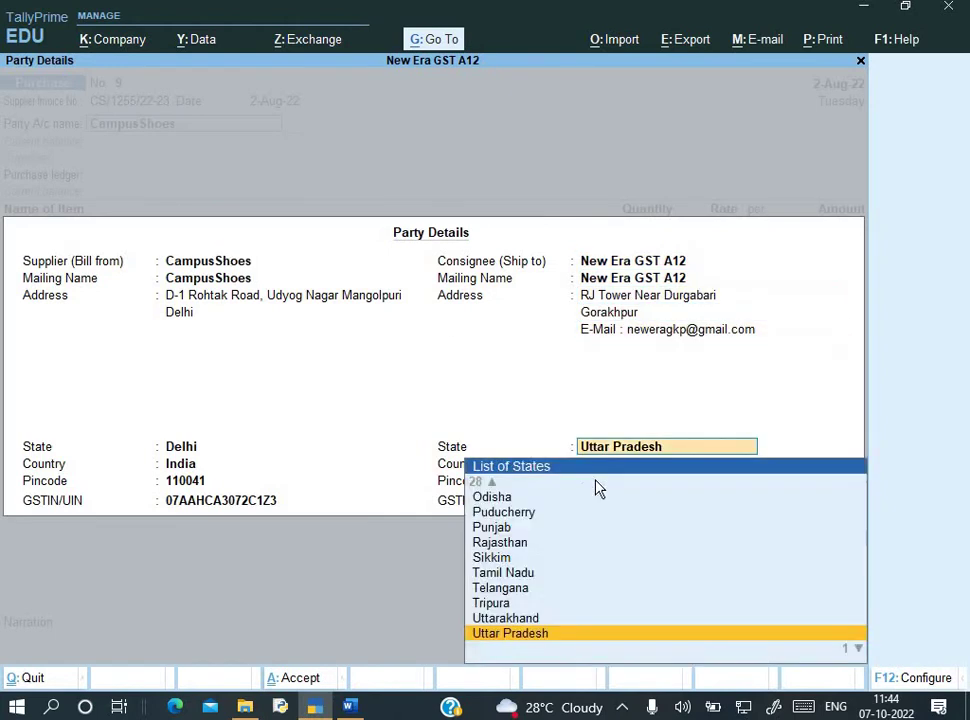
key(Return)
key(Return)
key(Return)
key(Return)
- Use the Purchase ledger, leaving the tax classification blank and both input-credit ineligibility and reverse charge at No
key(Return)
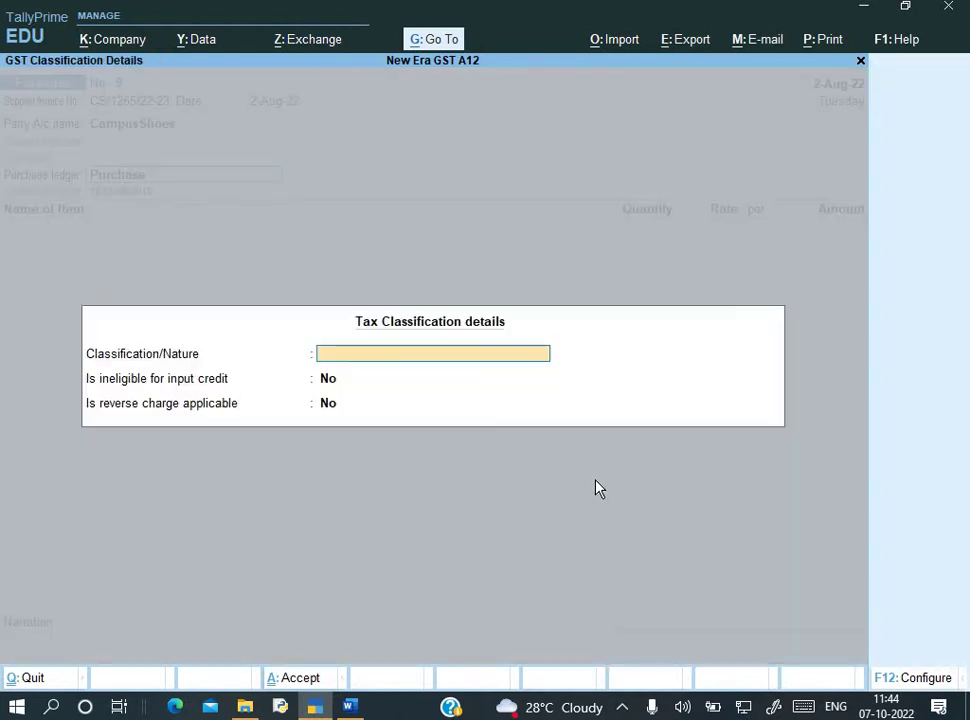
key(Return)
key(Return)
key(Return)
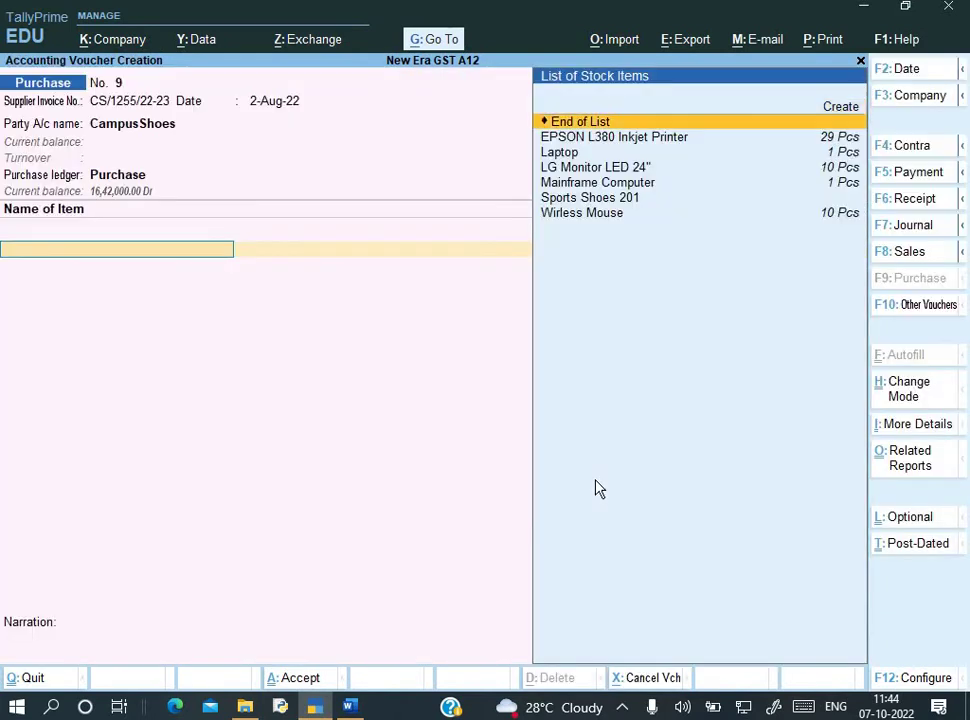
- Check the invoice's goods line and choose Sports Shoes 201 as the voucher's stock item
key(Down)
key(alt+Tab)
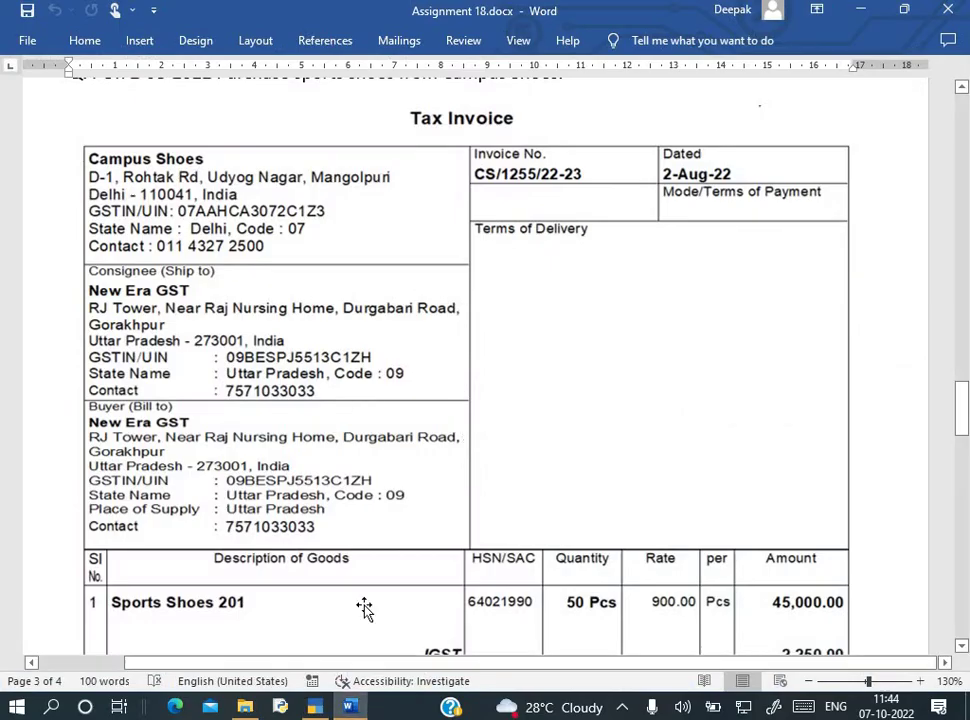
scroll(364, 608, down, 2)
key(alt+Tab)
key(Down)
key(Down)
key(Down)
key(Down)
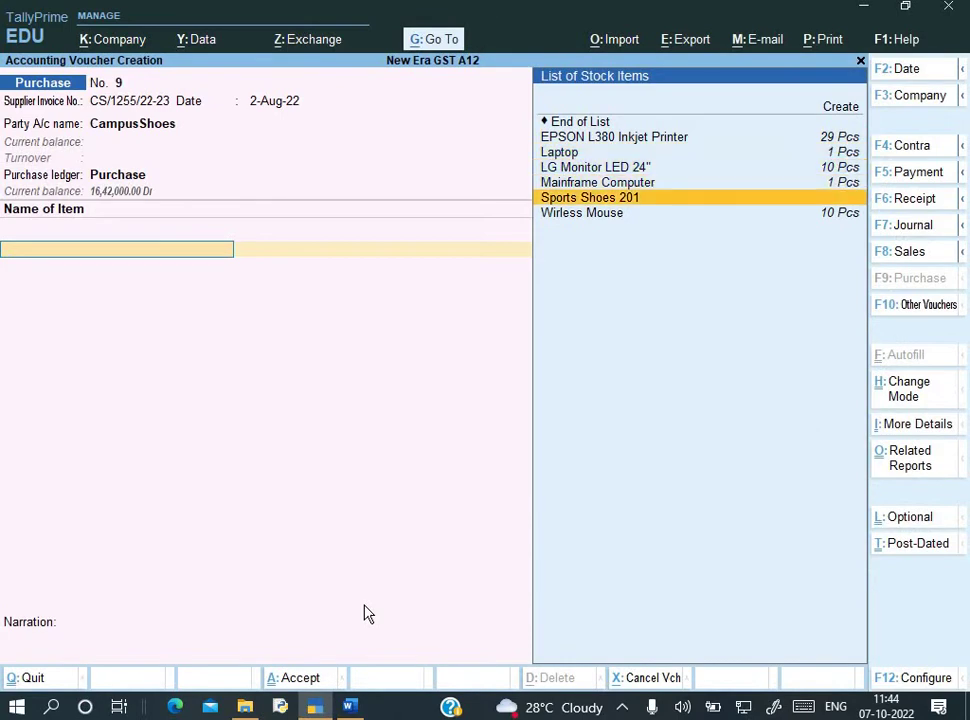
key(Return)
- Check the invoice's quantity and rate and enter 50 Pcs at 900 per piece for Sports Shoes 201
key(alt+Tab)
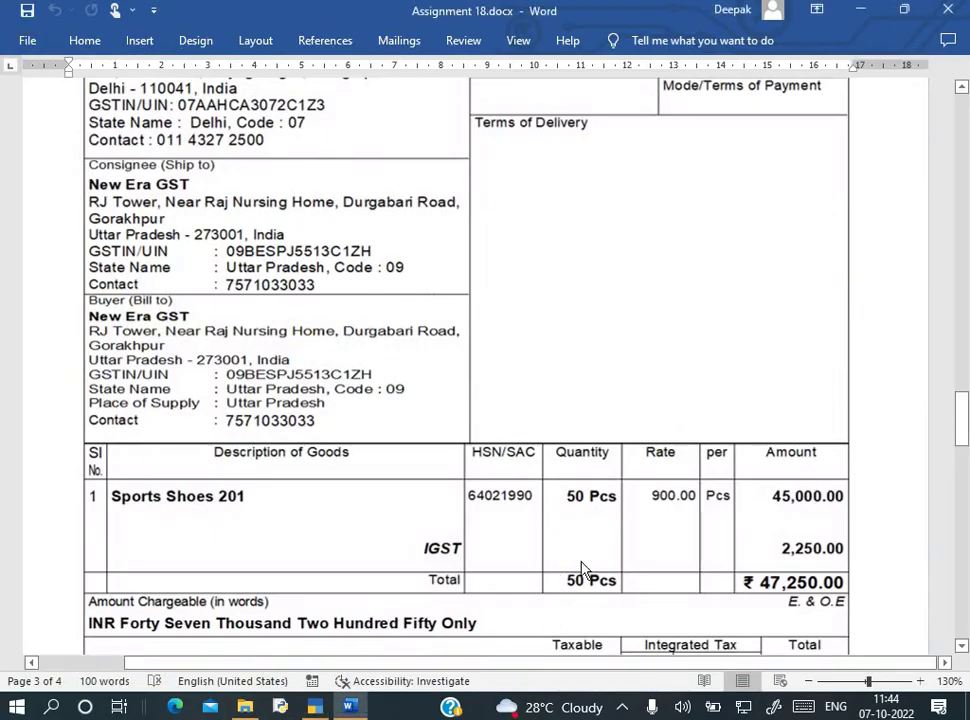
key(alt+Tab)
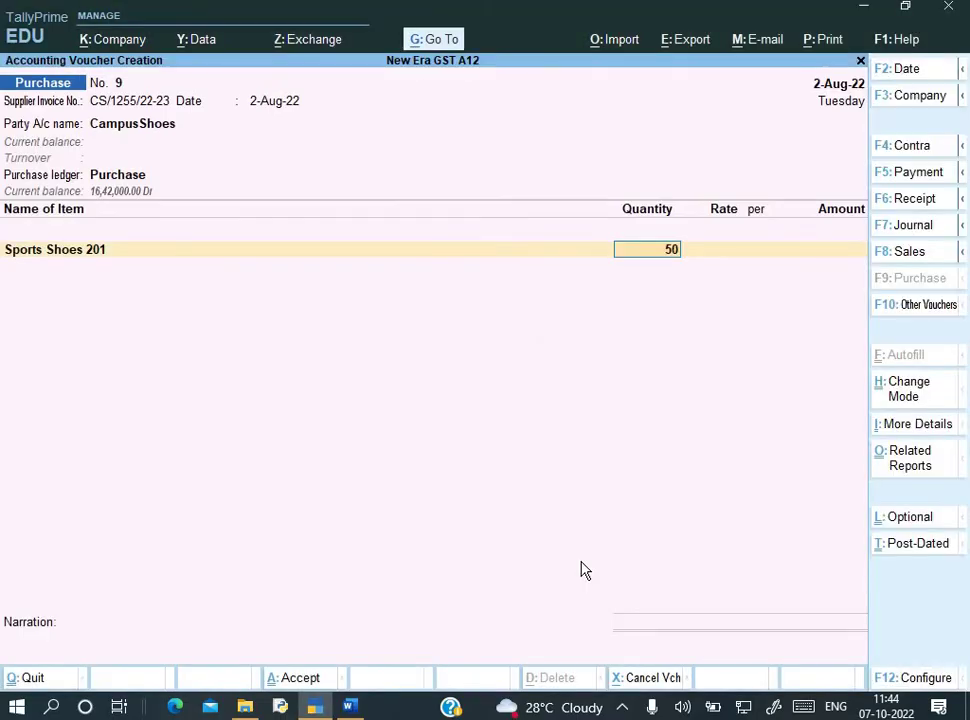
key(Return)
key(alt+Tab)
key(alt+Tab)
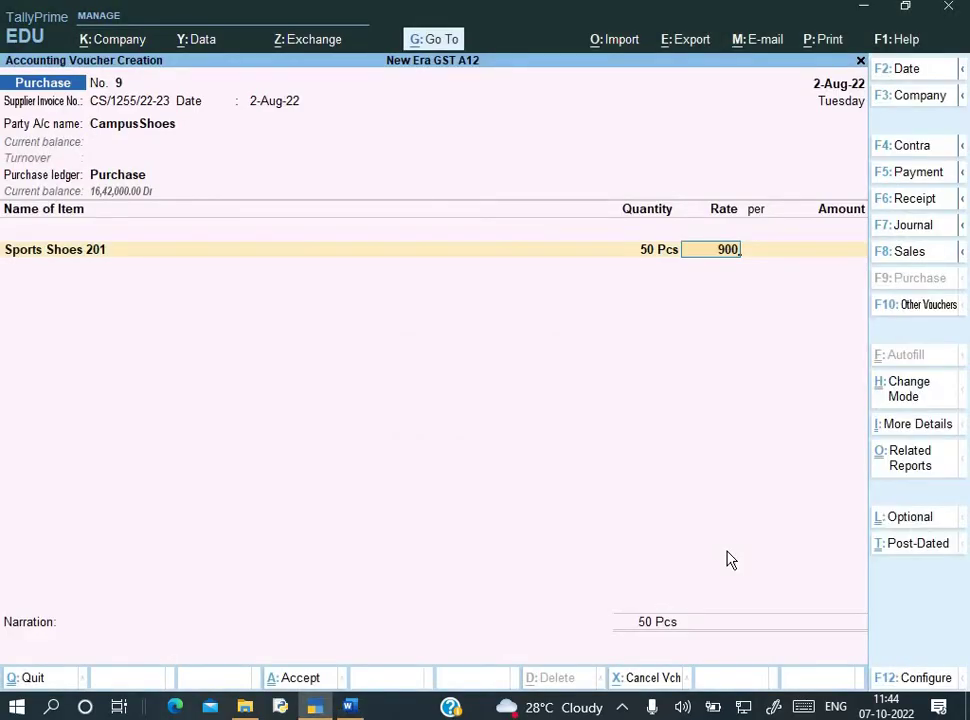
text(900)
key(Return)
key(Return)
key(Return)
key(Return)
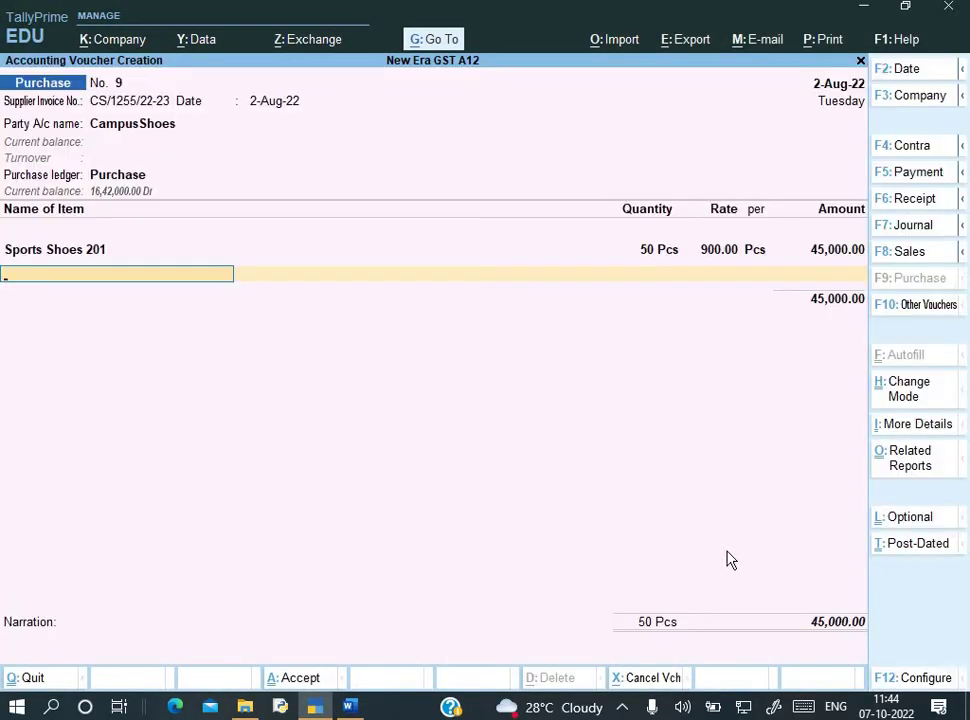
- End the stock item entries and add the Input IGST ledger to the purchase voucher
key(Return)
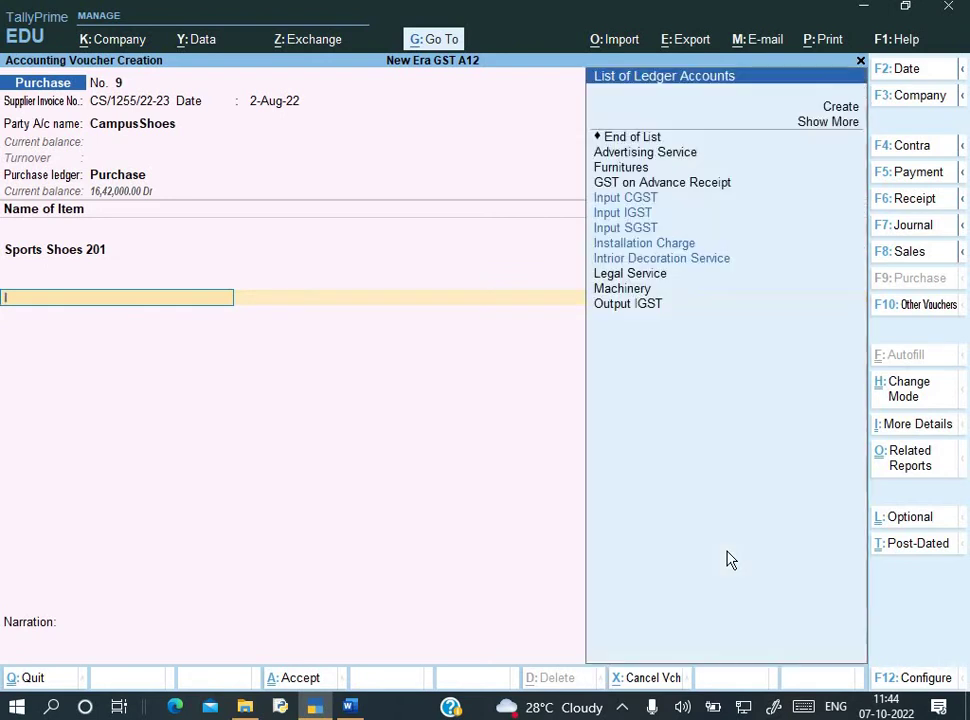
text(I)
key(Down)
key(Return)
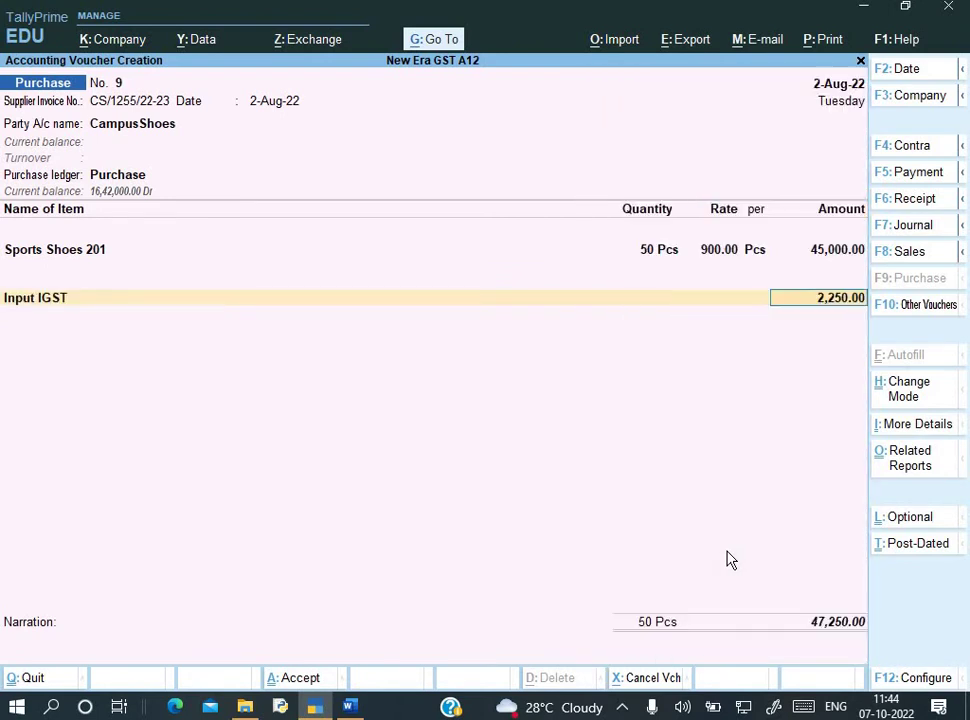
- Examine the voucher's GST - Tax Analysis in detail, down to the integrated tax line
key(ctrl+o)
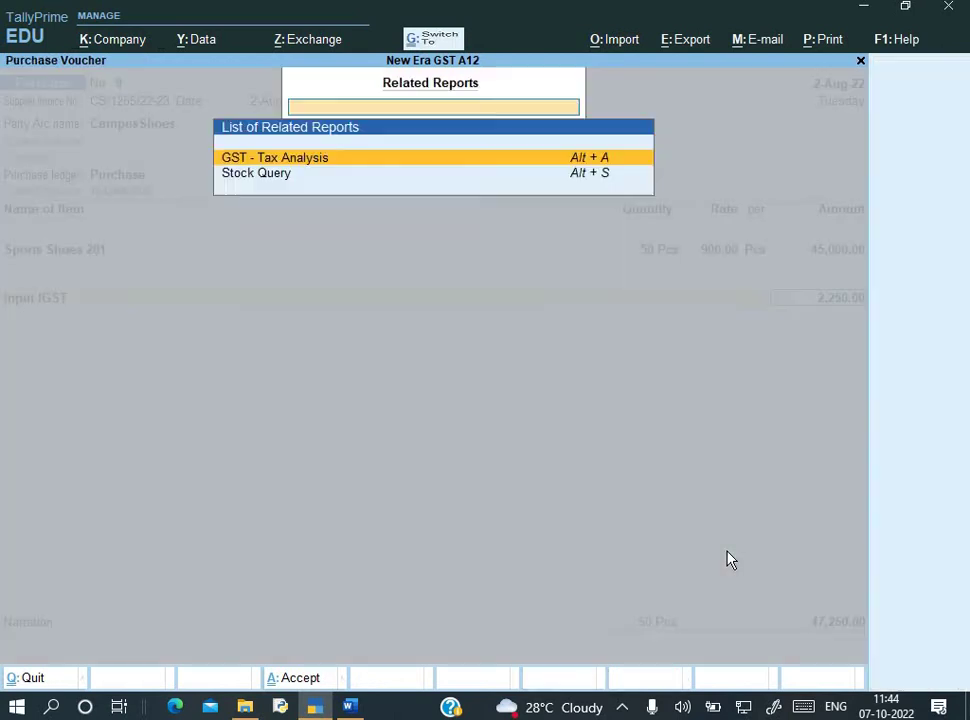
key(Return)
key(alt+F5)
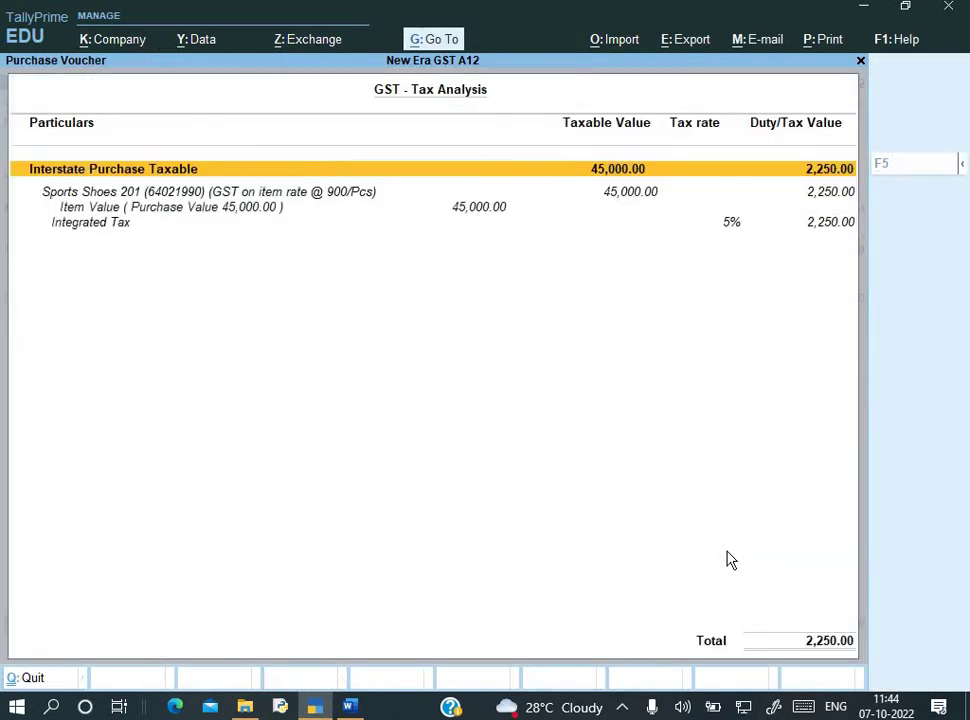
key(Down)
key(Down)
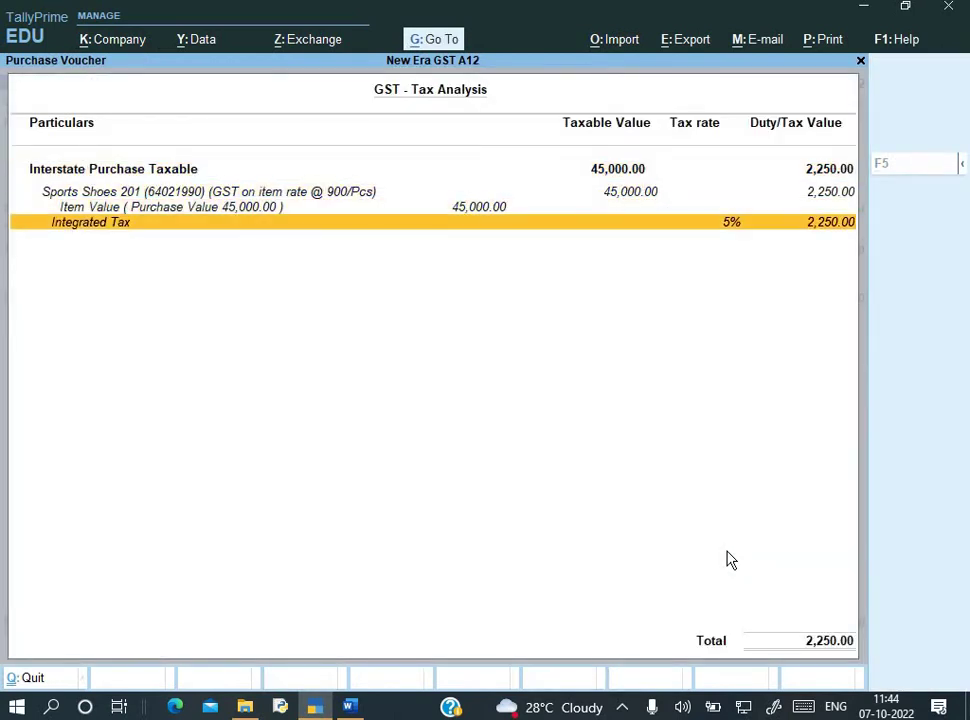
key(Escape)
- Accept the calculated Input IGST amount and the remaining default details up to the narration
key(Return)
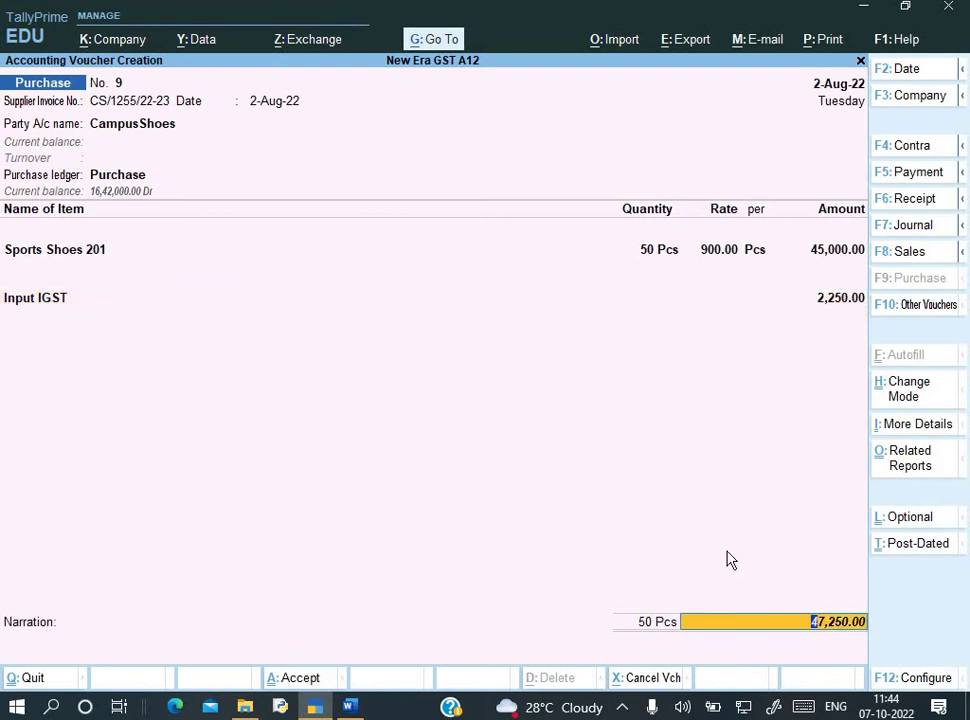
key(Return)
key(Return)
key(Return)
key(Return)
key(Return)
key(Return)
key(Return)
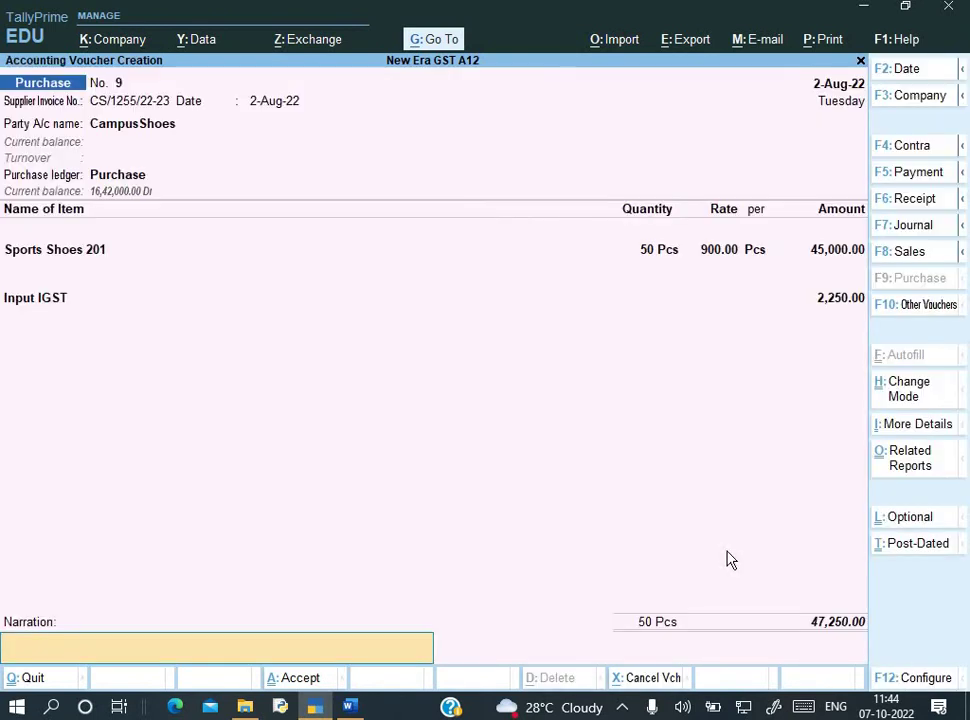
- Recall the previous narration, reword it to describe the goods purchase, and save the purchase voucher
key(ctrl+alt+v)
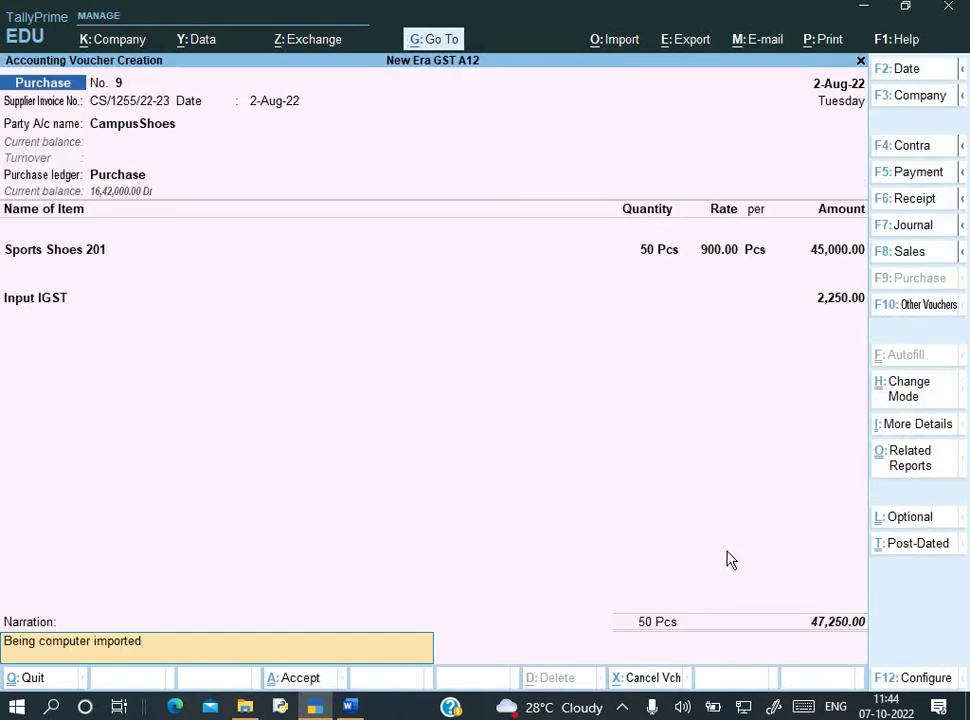
key(BackSpace)
key(BackSpace)
key(BackSpace)
key(BackSpace)
key(BackSpace)
key(BackSpace)
key(BackSpace)
key(BackSpace)
key(BackSpace)
key(BackSpace)
key(BackSpace)
key(BackSpace)
key(BackSpace)
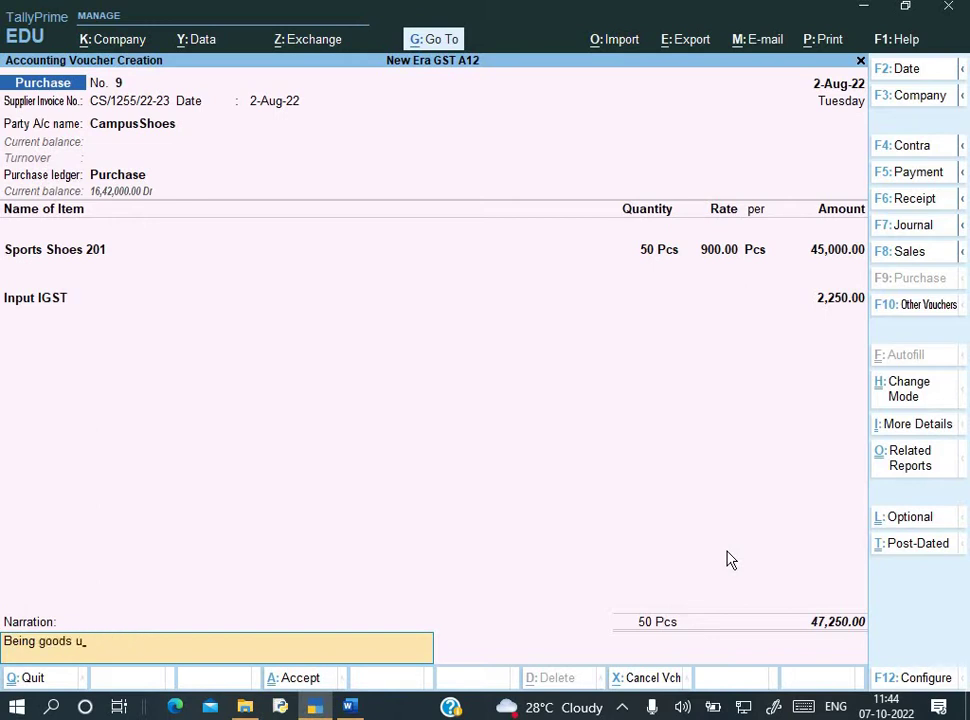
text(chase)
key(Return)
key(Return)
- Switch to Assignment 18.docx in Word and read the Q.4 sports shoes sales invoice dated 2-Aug-22
key(alt+Tab)
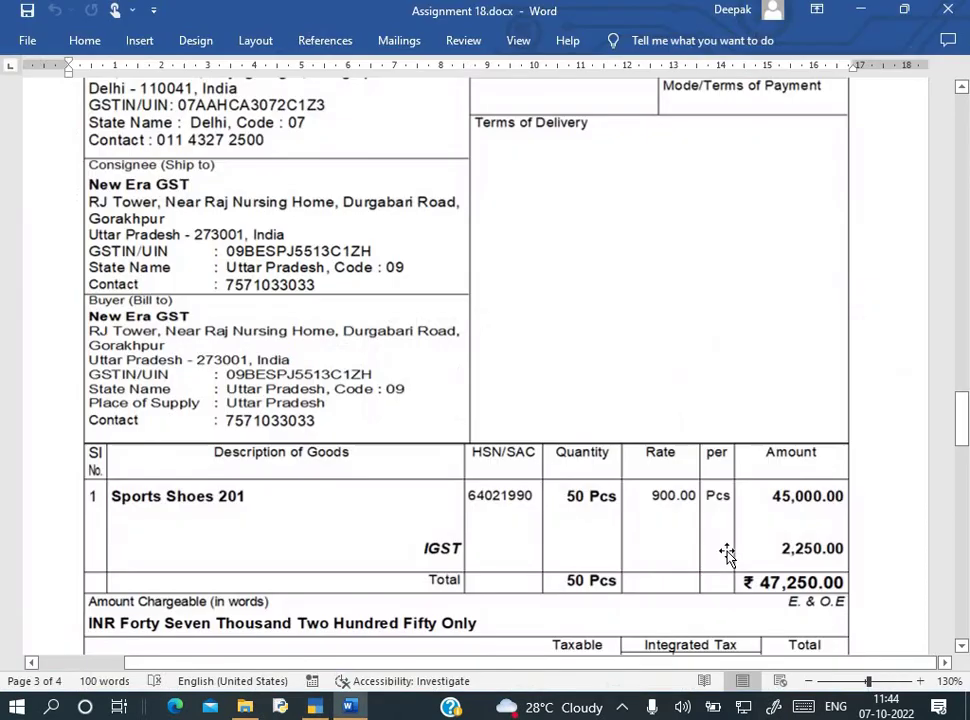
scroll(643, 550, down, 2)
scroll(643, 548, down, 10)
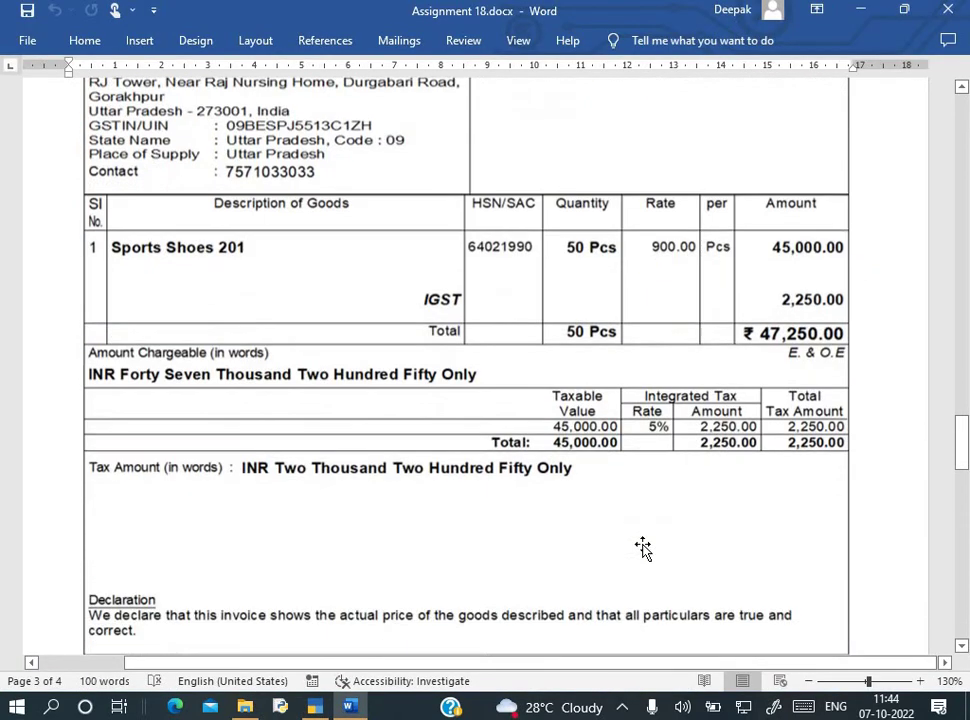
scroll(643, 548, down, 7)
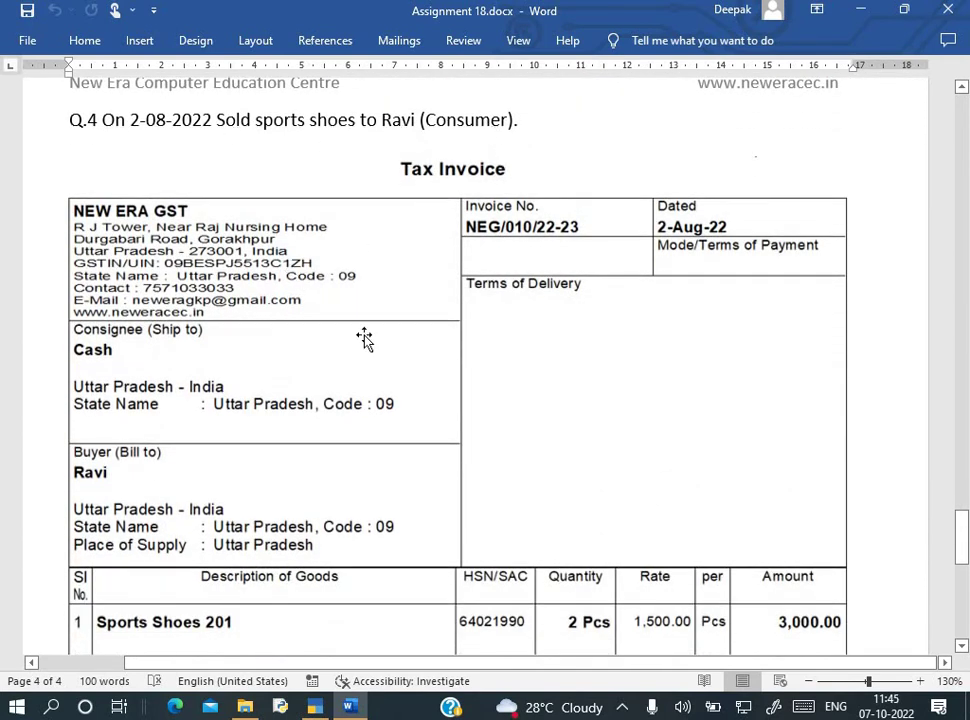
scroll(688, 520, down, 3)
scroll(679, 513, up, 7)
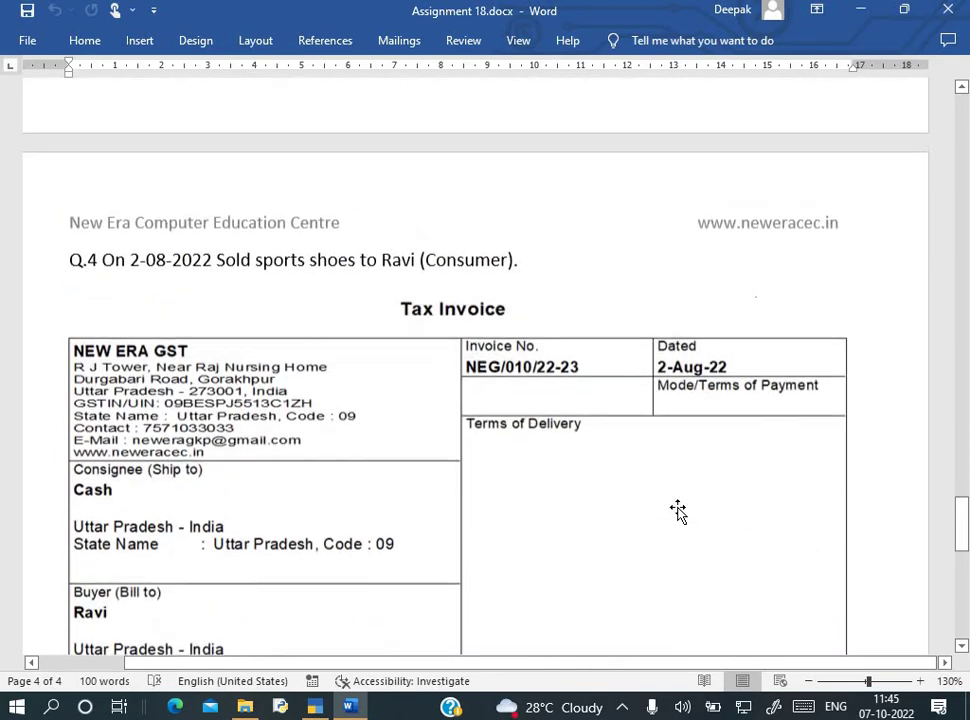
scroll(679, 513, down, 3)
- Return to TallyPrime and change from the blank purchase voucher to a new sales voucher
key(alt+Tab)
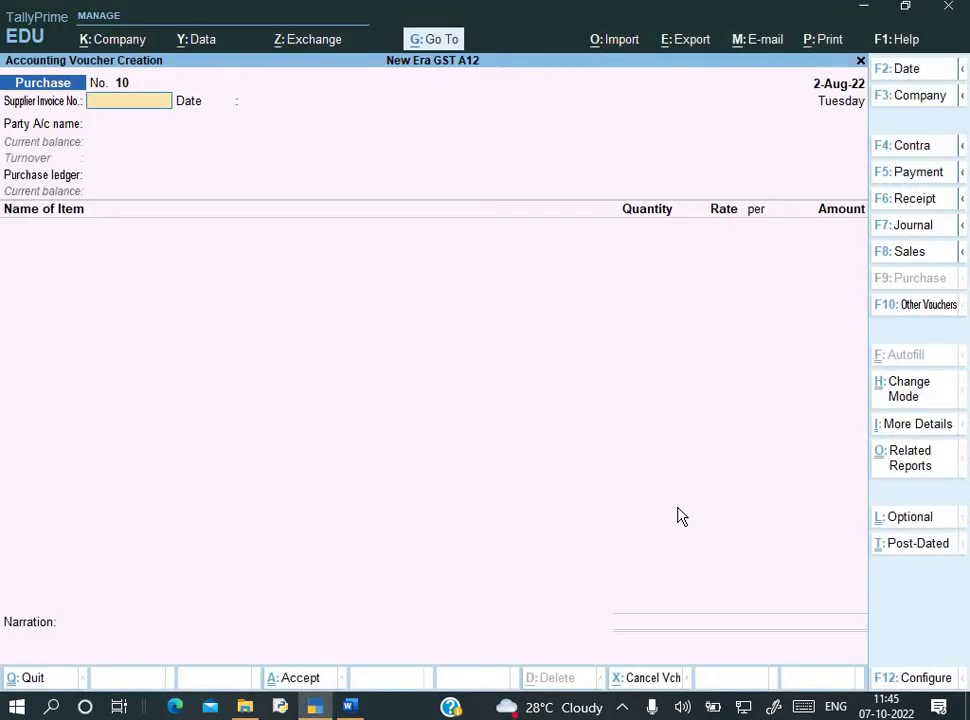
key(Escape)
key(n)
key(F8)
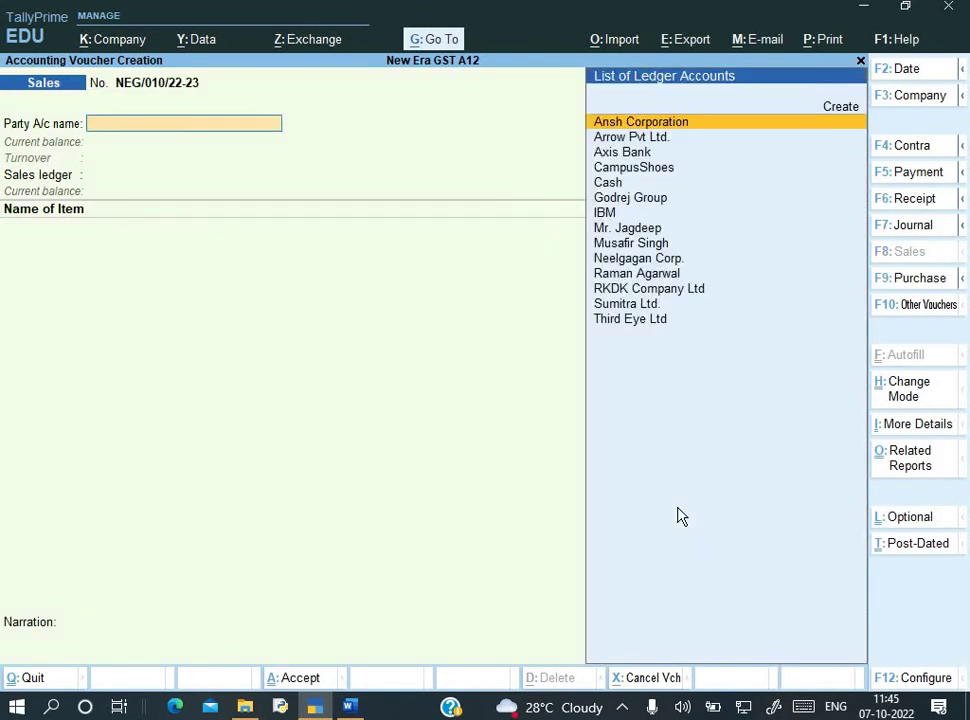
- Check the buyer and consignee on the Q.4 invoice and choose Cash as the sales voucher's party account
key(Down)
key(Down)
key(alt+Tab)
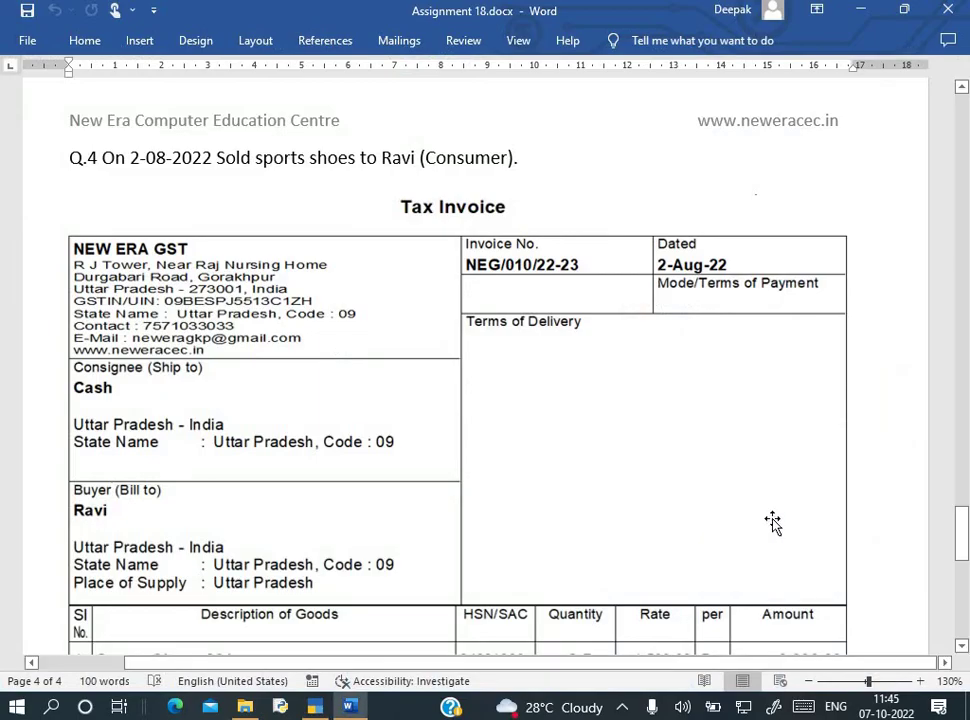
key(alt+Tab)
key(Down)
key(Down)
key(Down)
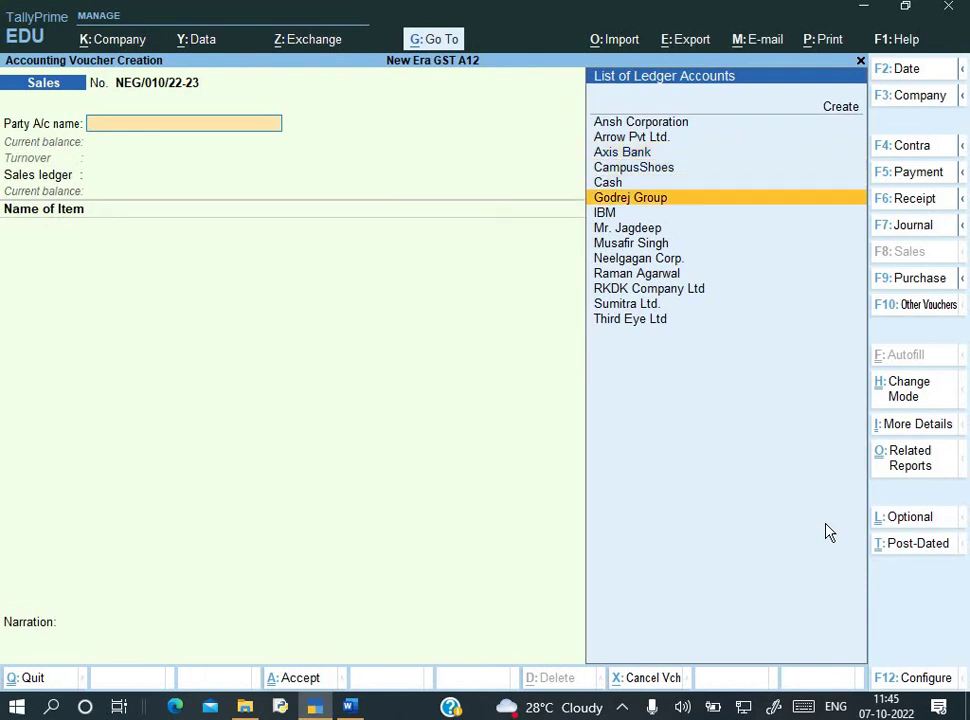
key(Up)
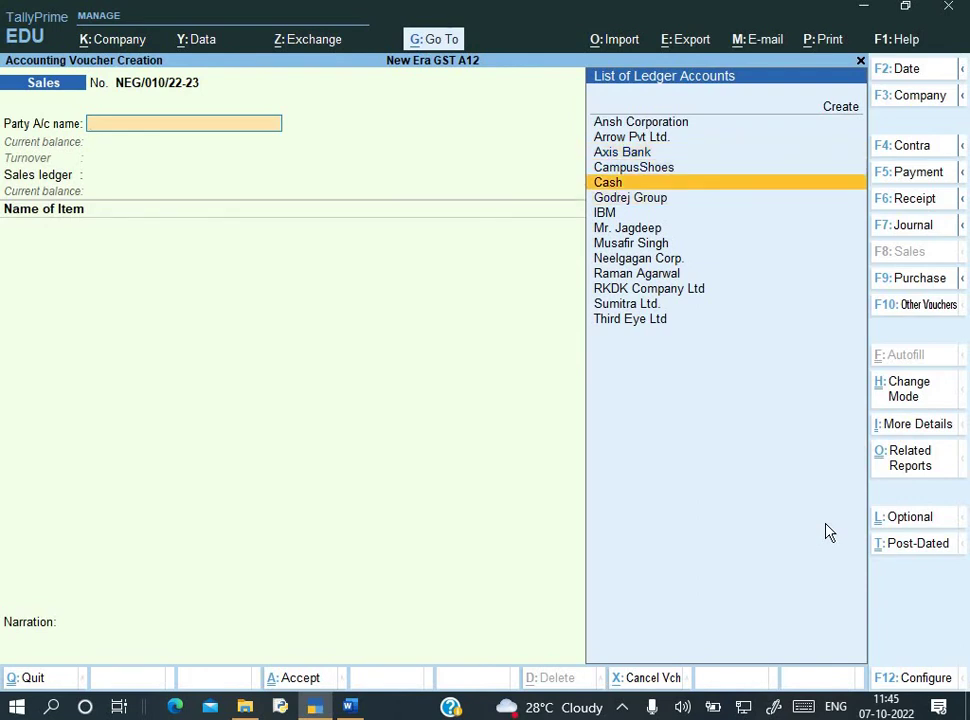
key(Return)
- Leave the dispatch details blank and continue to the Cash party details
key(Return)
key(Return)
key(Return)
key(Return)
key(Return)
key(Return)
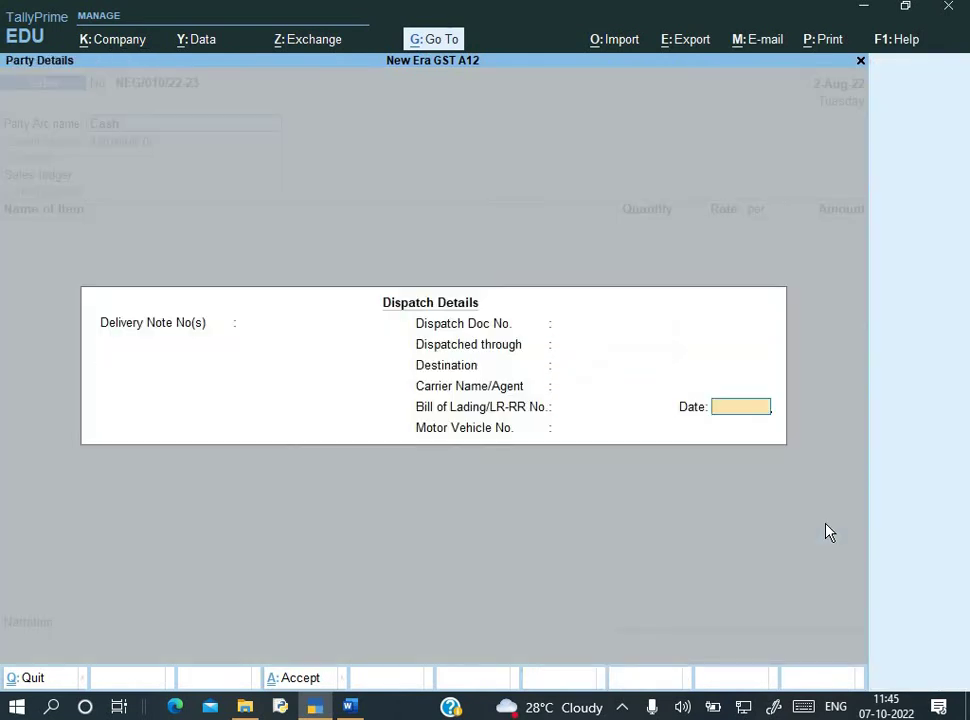
key(Return)
key(Return)
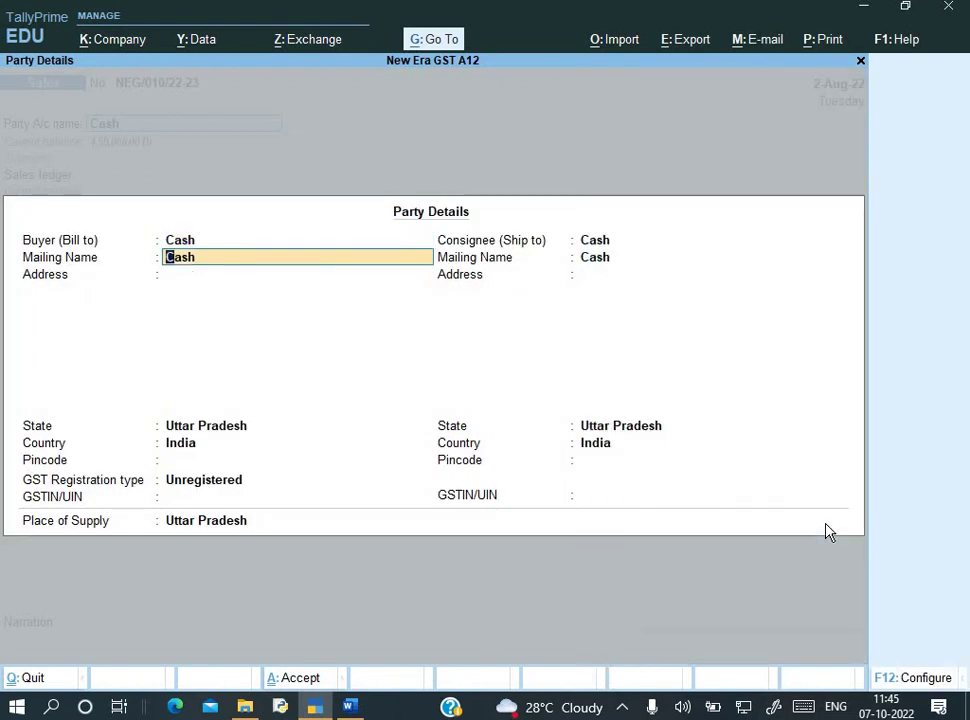
- Replace the bill-to buyer with a new party, entering the consumer's name from the invoice
key(BackSpace)
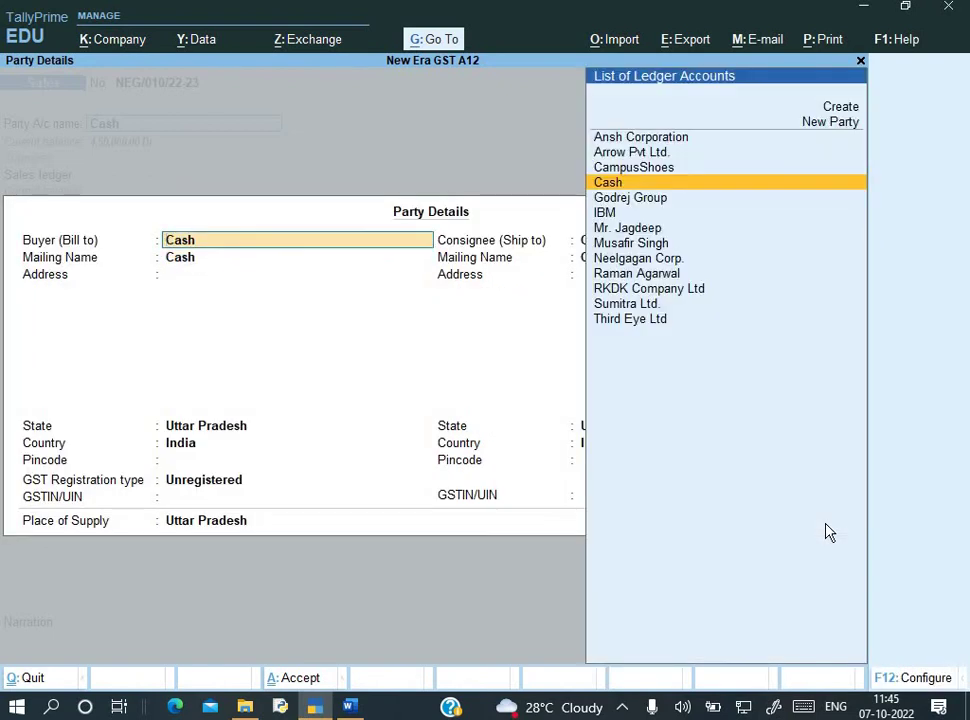
text(Ravi)
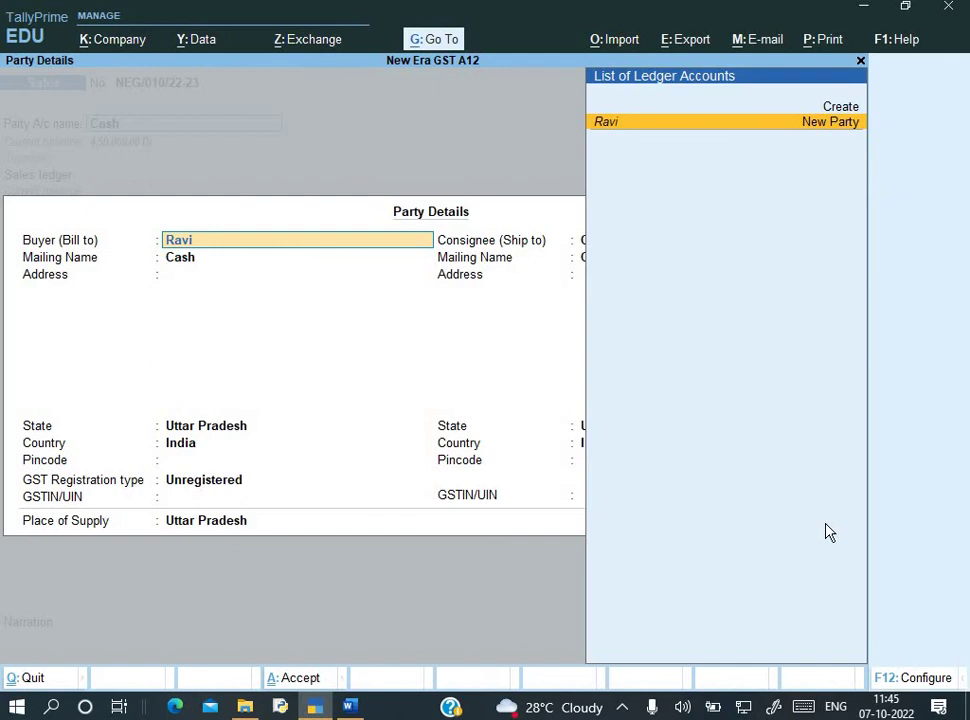
key(Return)
key(Return)
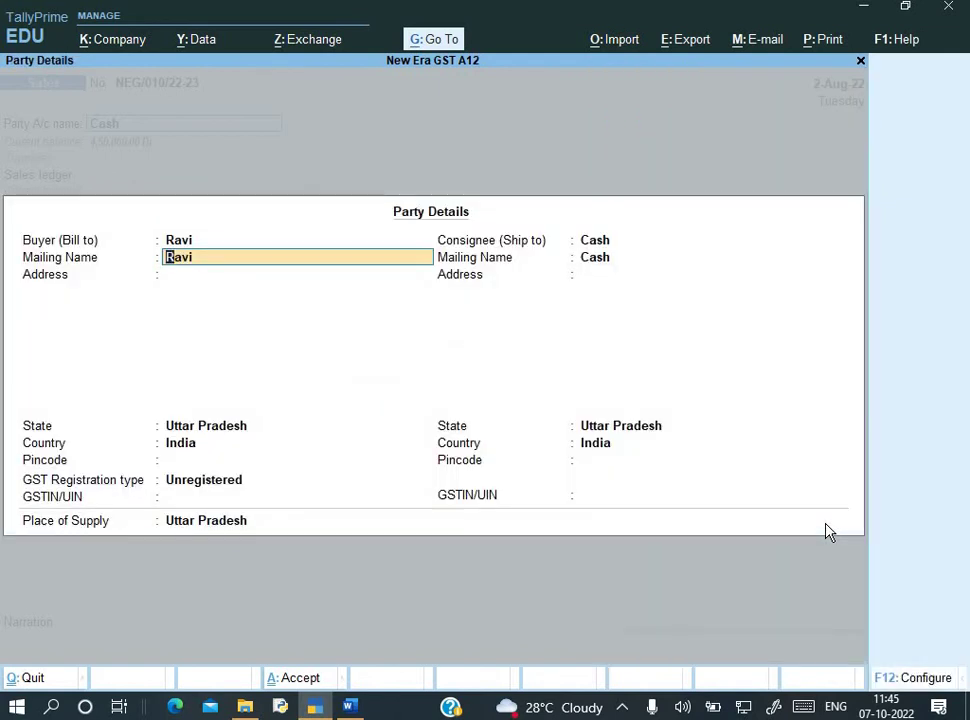
- Keep the buyer's mailing name, Uttar Pradesh and India, and set the GST registration type to Consumer
key(Return)
key(Return)
key(Return)
key(Return)
key(Return)
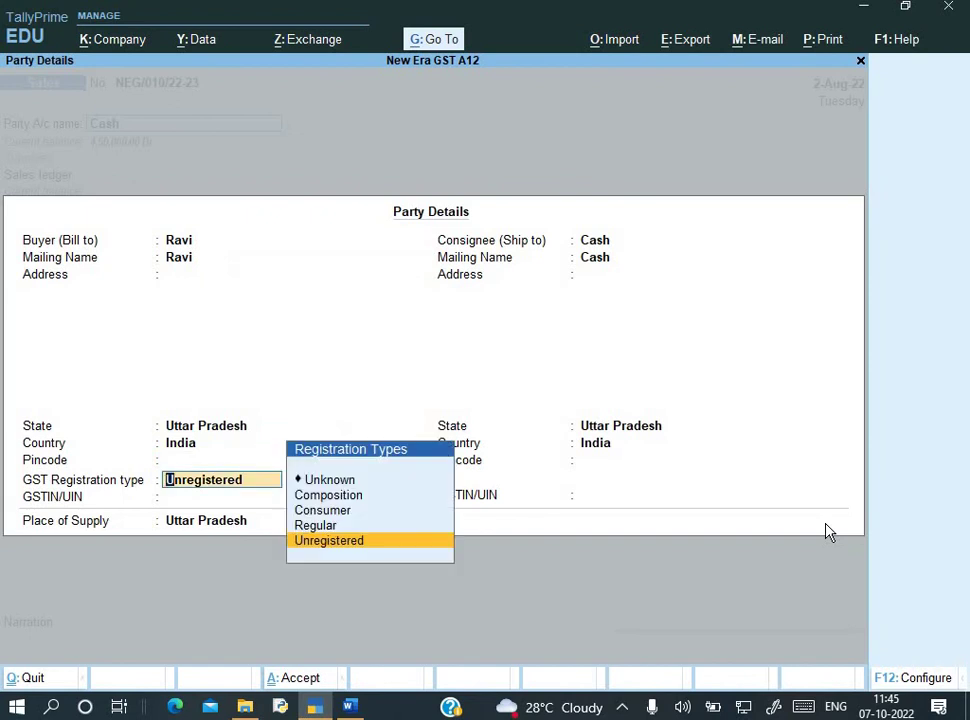
key(Up)
key(Up)
key(Return)
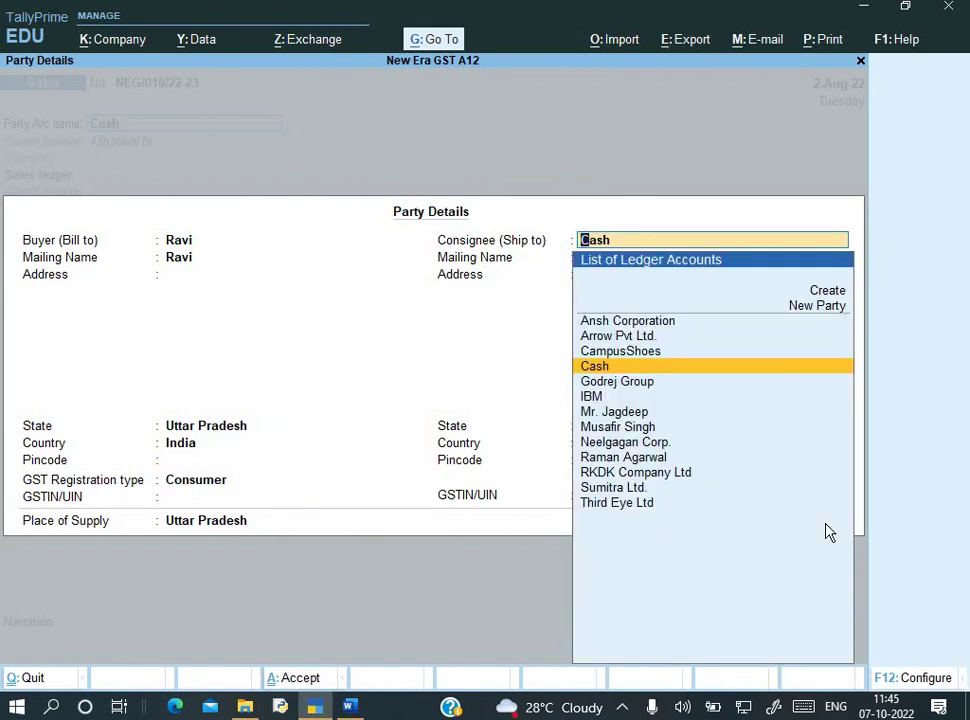
- Accept Cash as the ship-to consignee with Uttar Pradesh as both its state and the place of supply
key(Return)
key(Return)
key(Return)
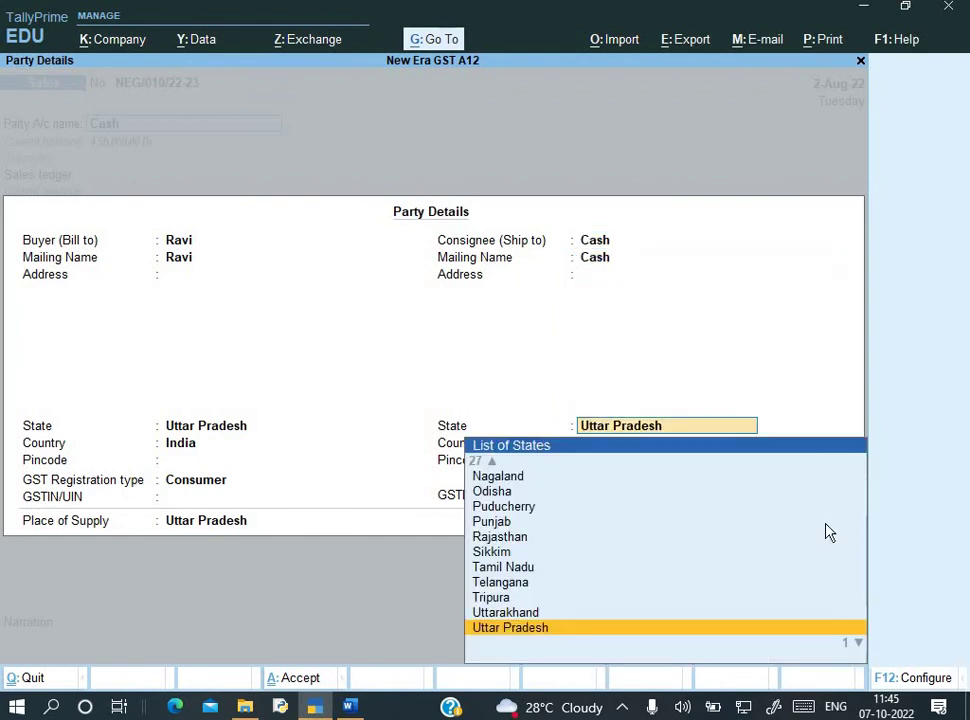
key(Return)
key(Return)
key(Return)
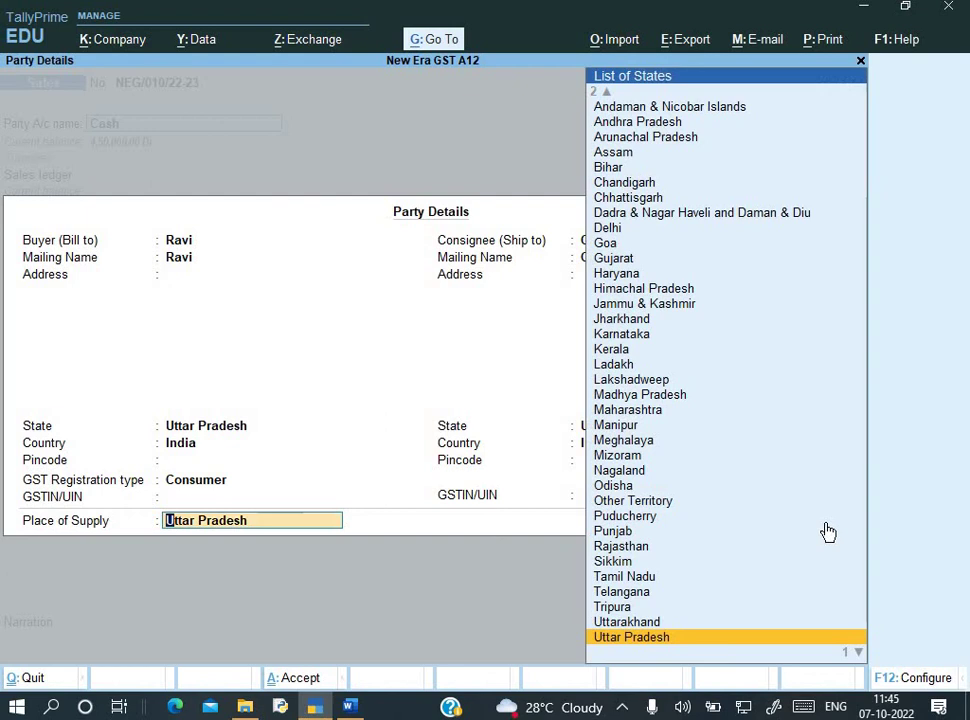
key(Return)
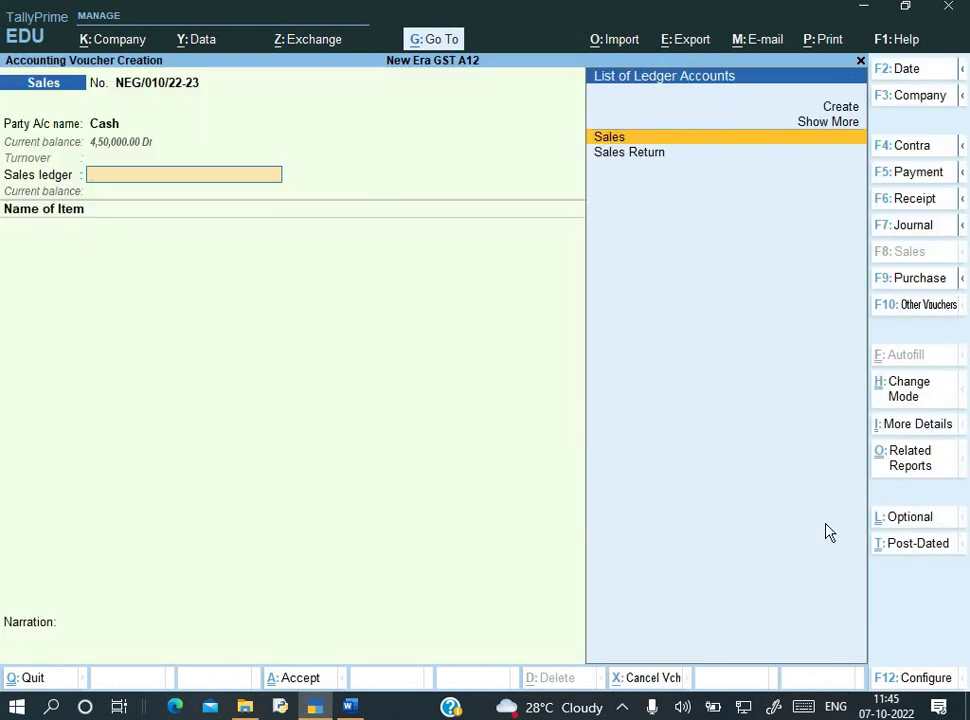
- Use the Sales ledger and choose Sports Shoes 201 as the sales voucher's stock item
key(Return)
key(Escape)
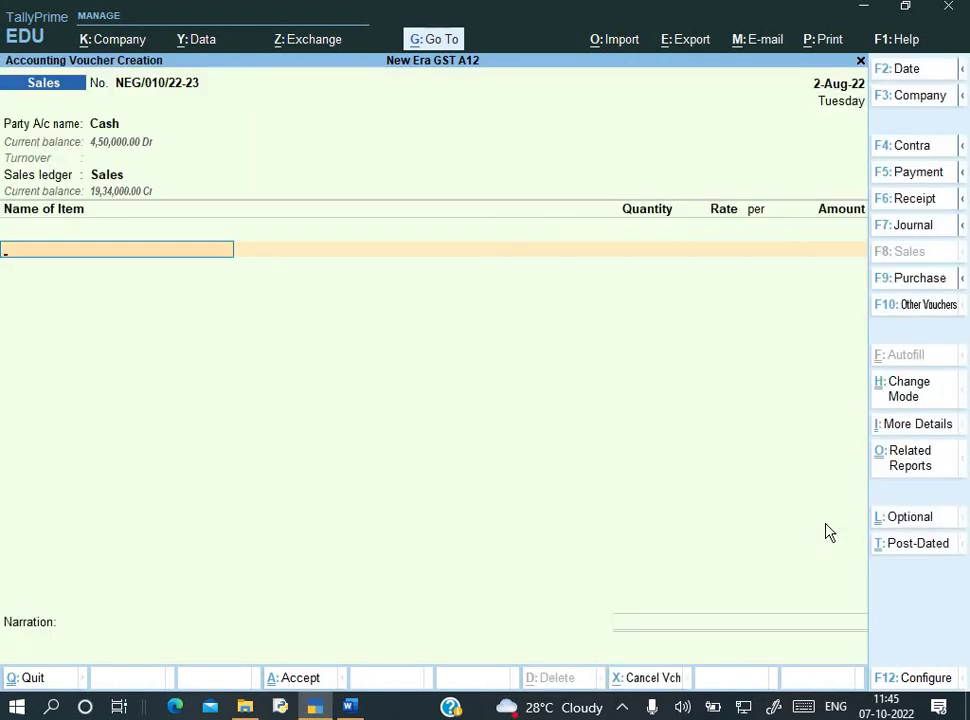
key(Down)
key(Down)
key(Down)
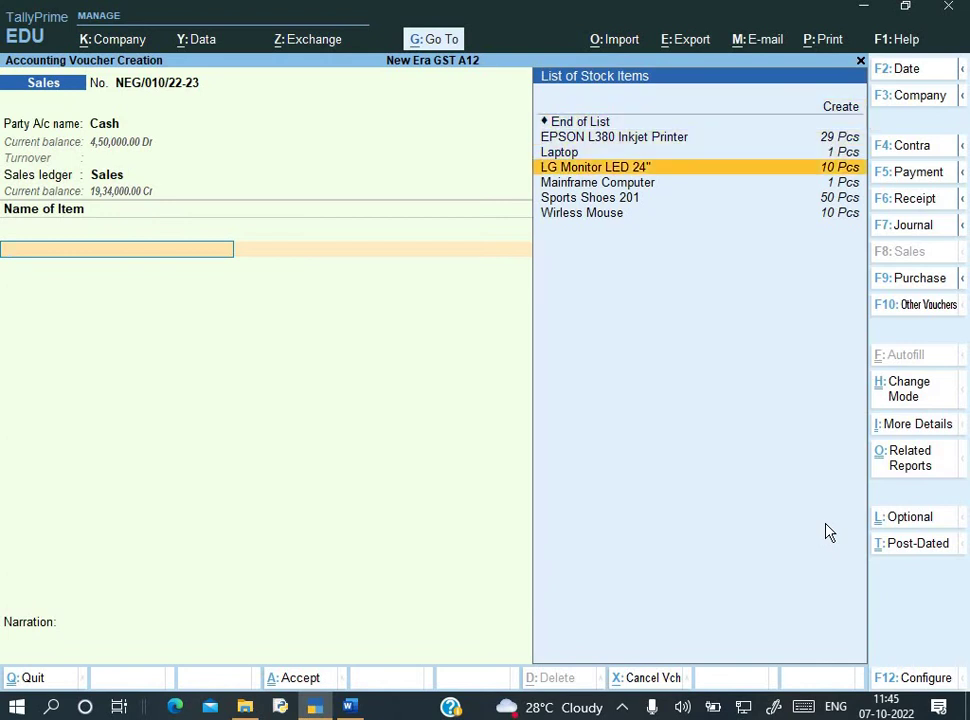
key(Down)
key(Down)
key(Return)
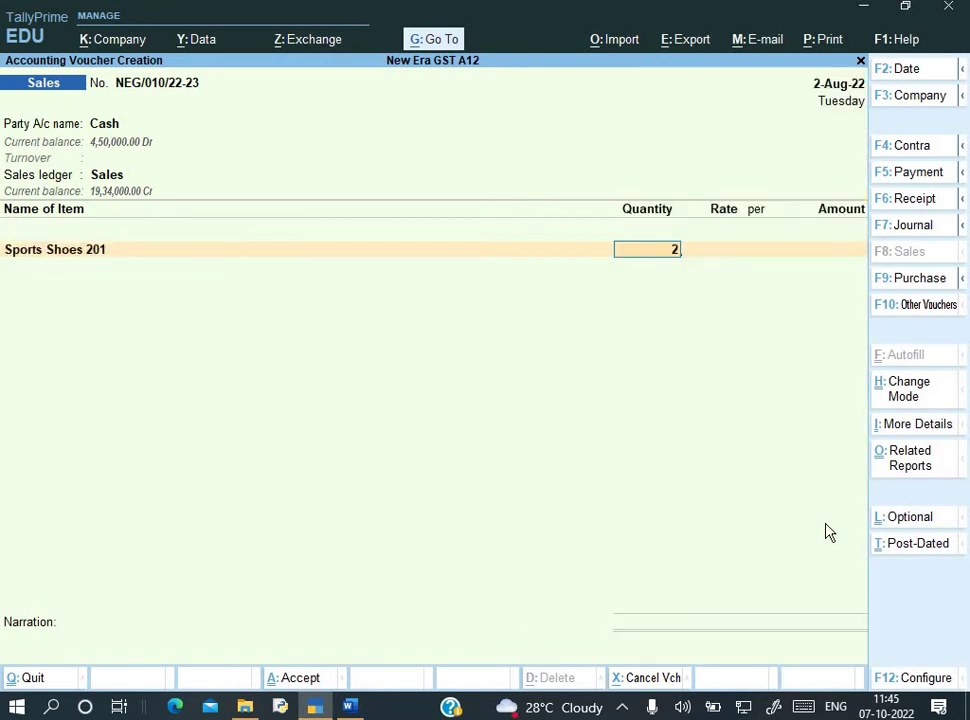
- Enter 2 Pcs of Sports Shoes 201 at the invoice rate of 1,500 per piece and accept the default taxable value
key(Return)
key(alt+Tab)
scroll(716, 350, down, 4)
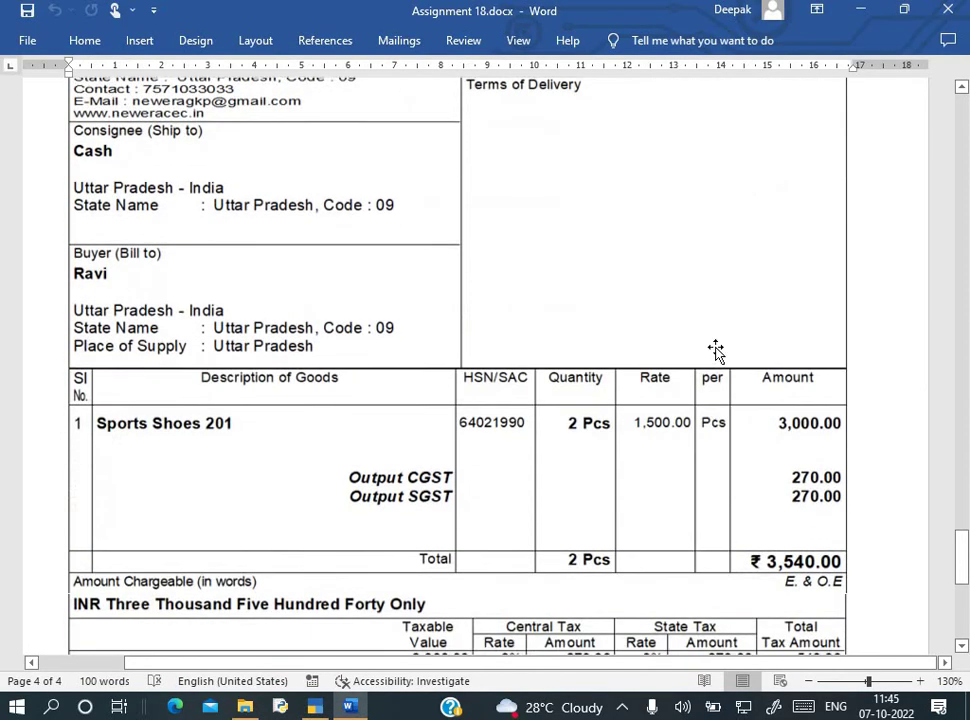
key(alt+Tab)
text(1,500)
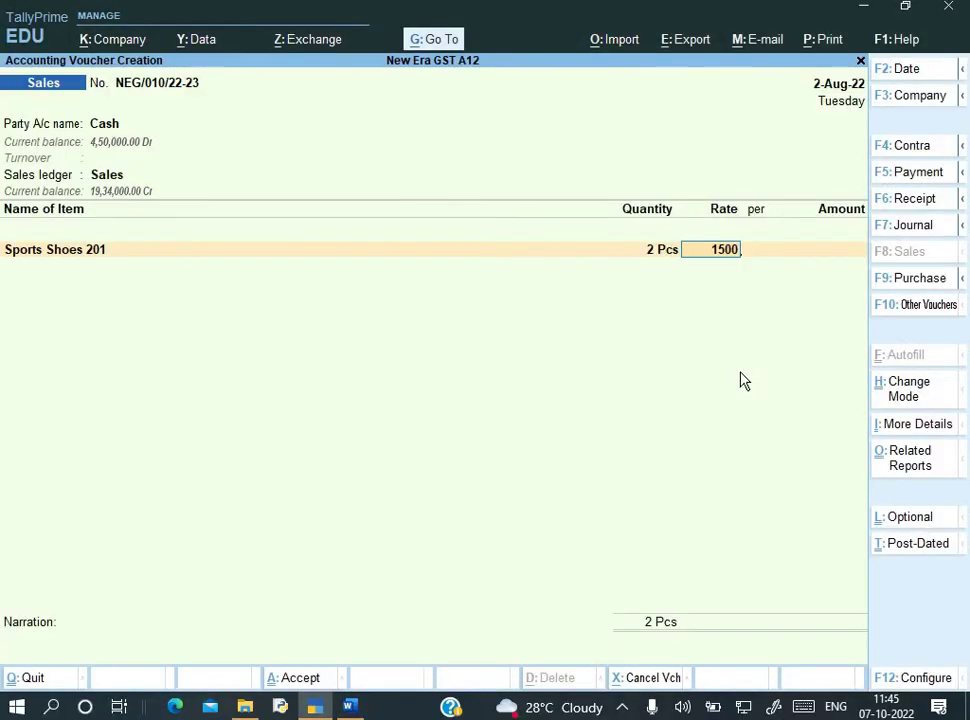
key(Return)
key(Return)
key(Return)
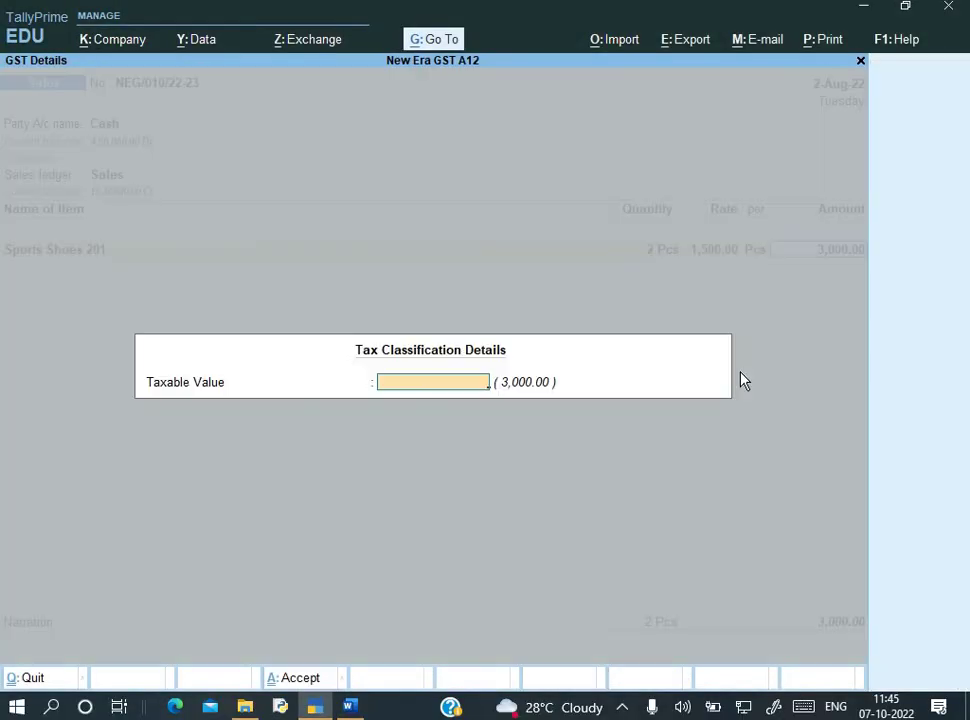
key(Return)
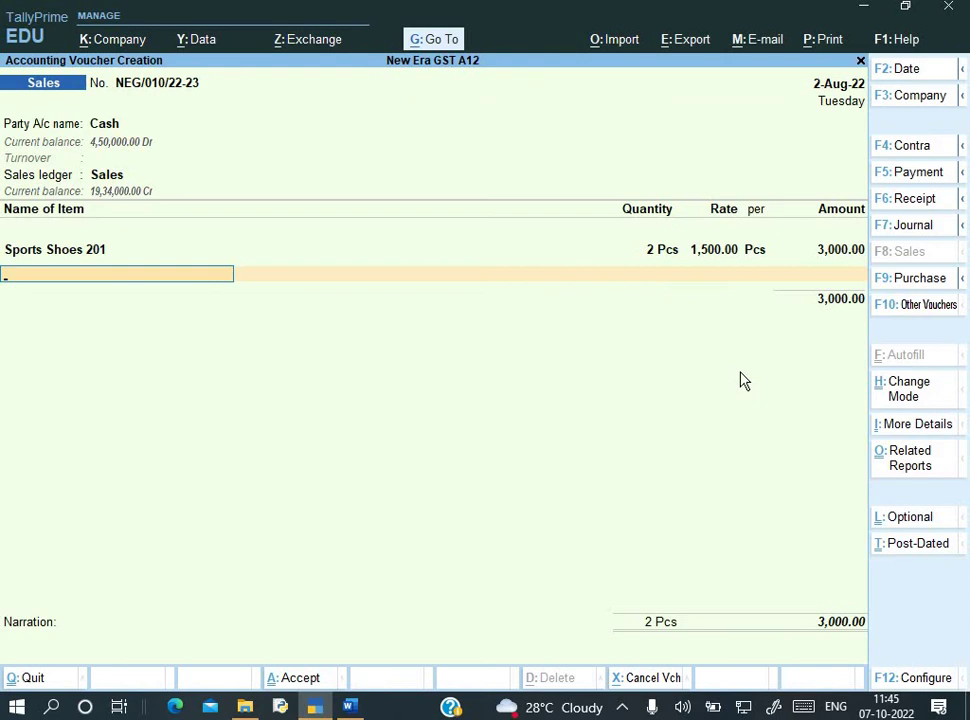
- End the stock item list and add the Output CGST and Output SGST ledgers with their calculated amounts
key(Down)
key(Down)
key(Up)
key(Up)
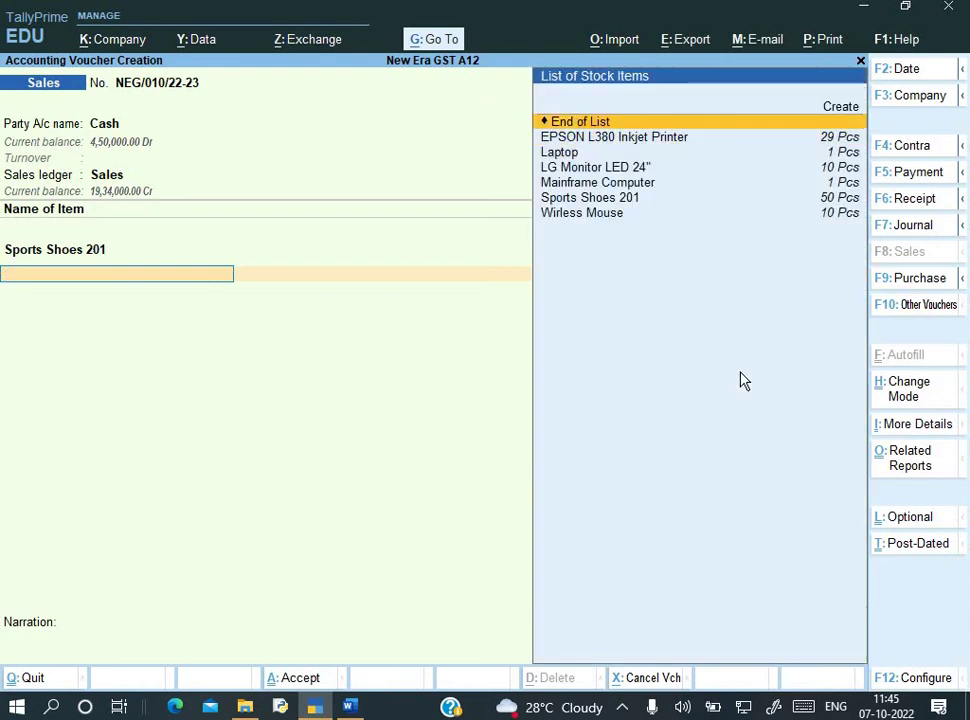
key(Return)
text(O)
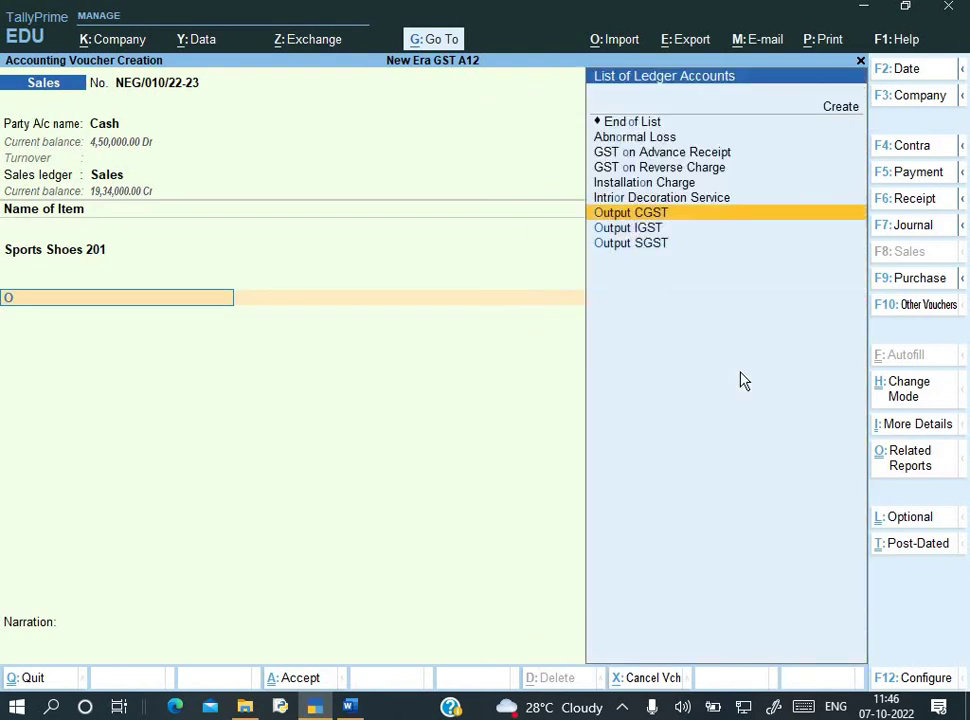
key(Return)
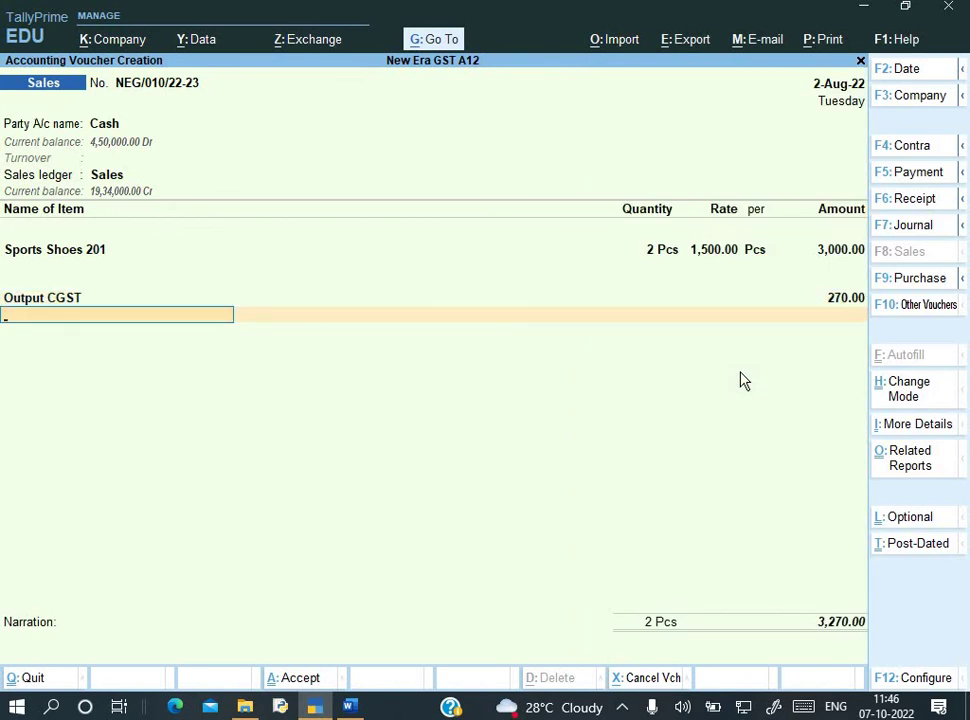
text(O)
key(Down)
key(Down)
key(Return)
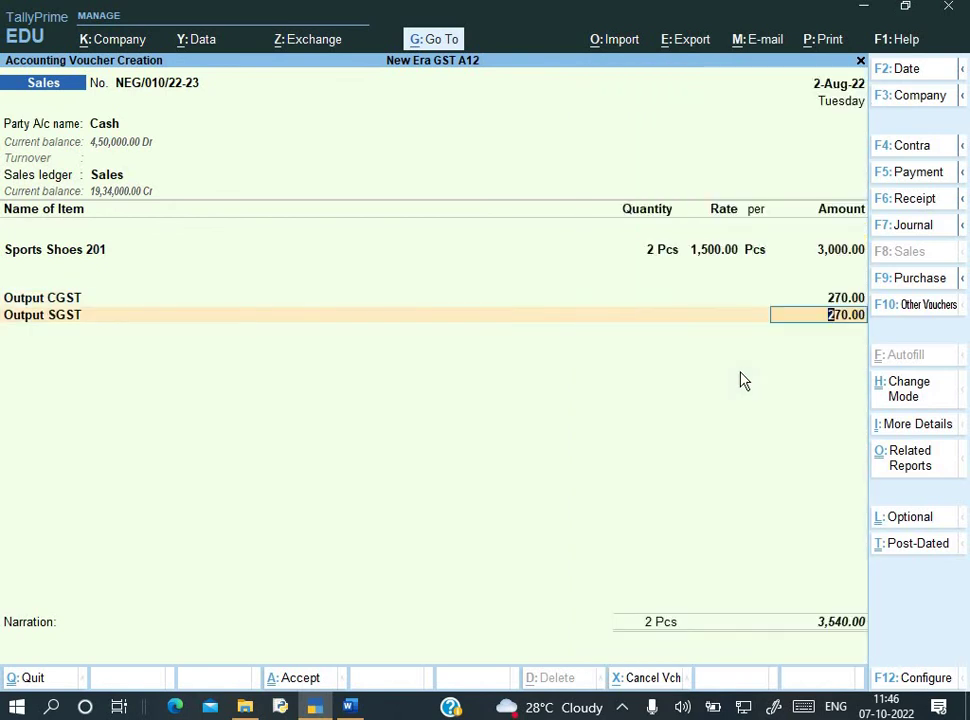
key(Return)
- Examine the sales voucher's GST tax analysis in detail, including the central and state tax lines
key(ctrl+o)
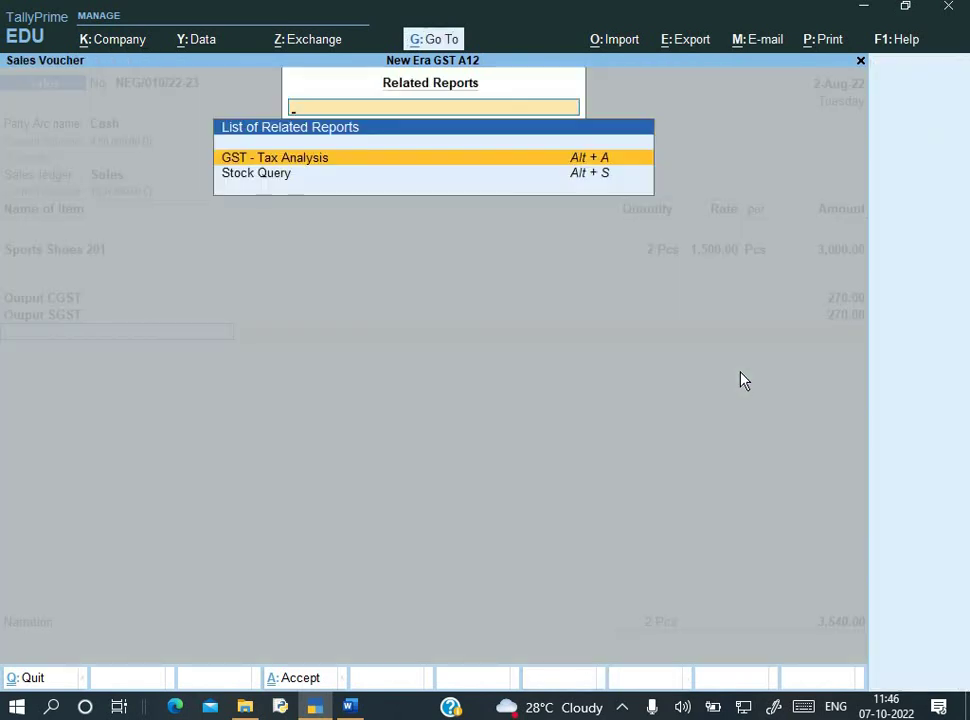
key(Return)
key(alt+f5)
key(Down)
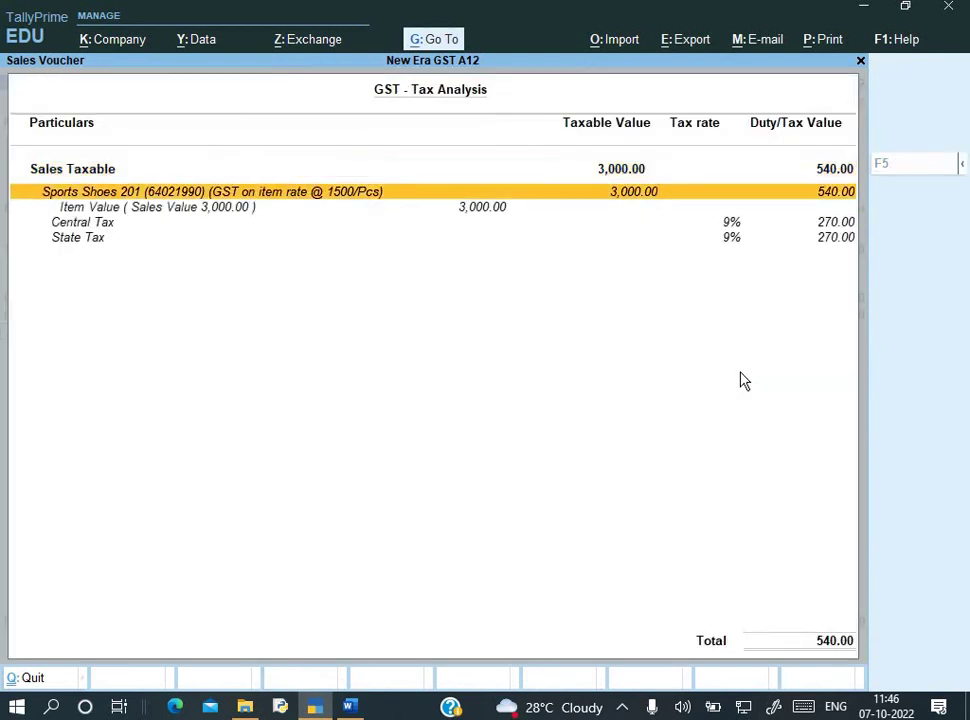
key(Down)
key(Down)
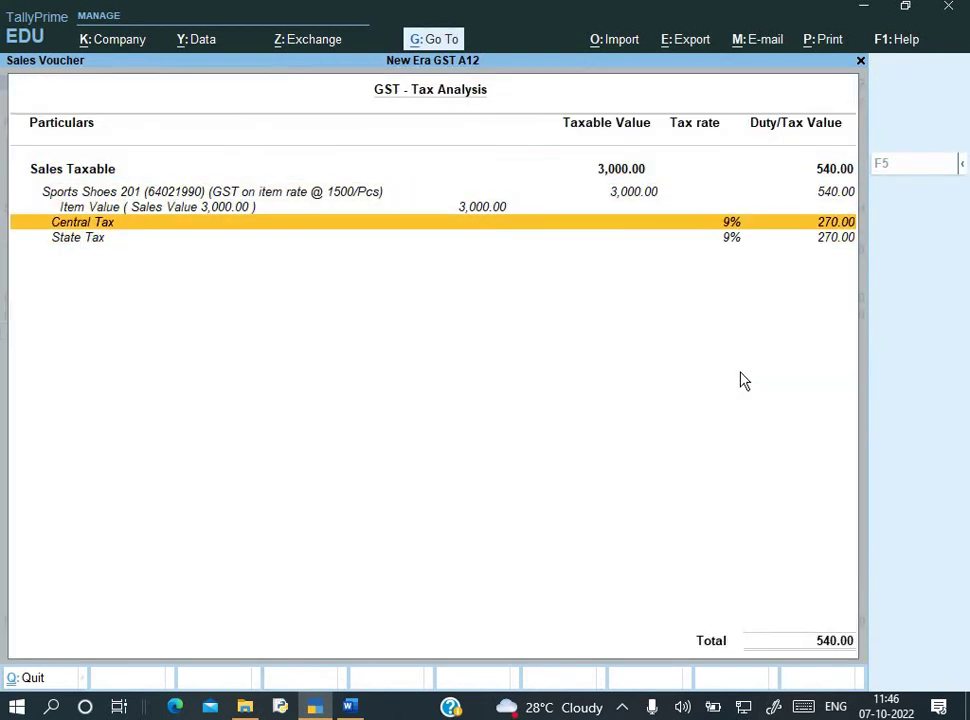
key(Escape)
- Close the ledger entries, reuse the narration "Being goods sold" and save the sales voucher without post-dating it
key(Return)
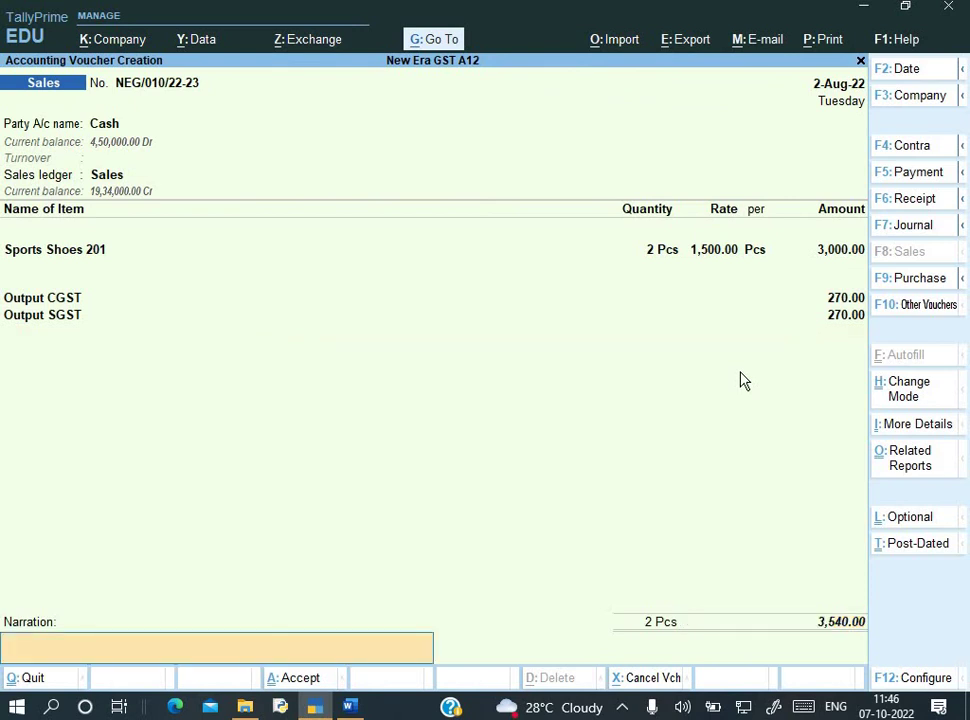
key(ctrl+t)
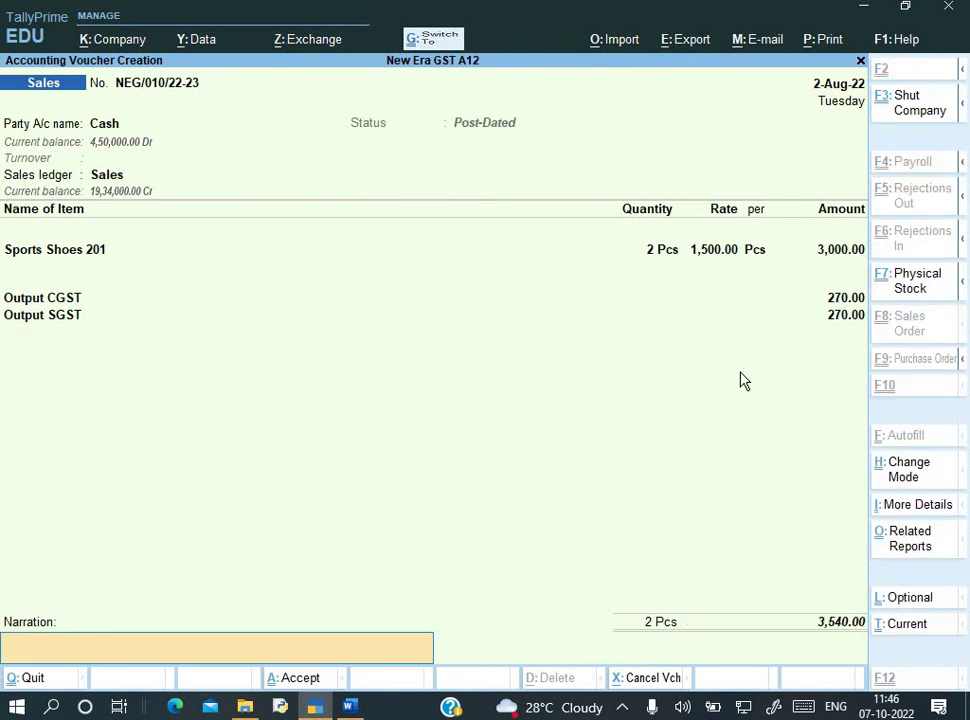
key(ctrl+r)
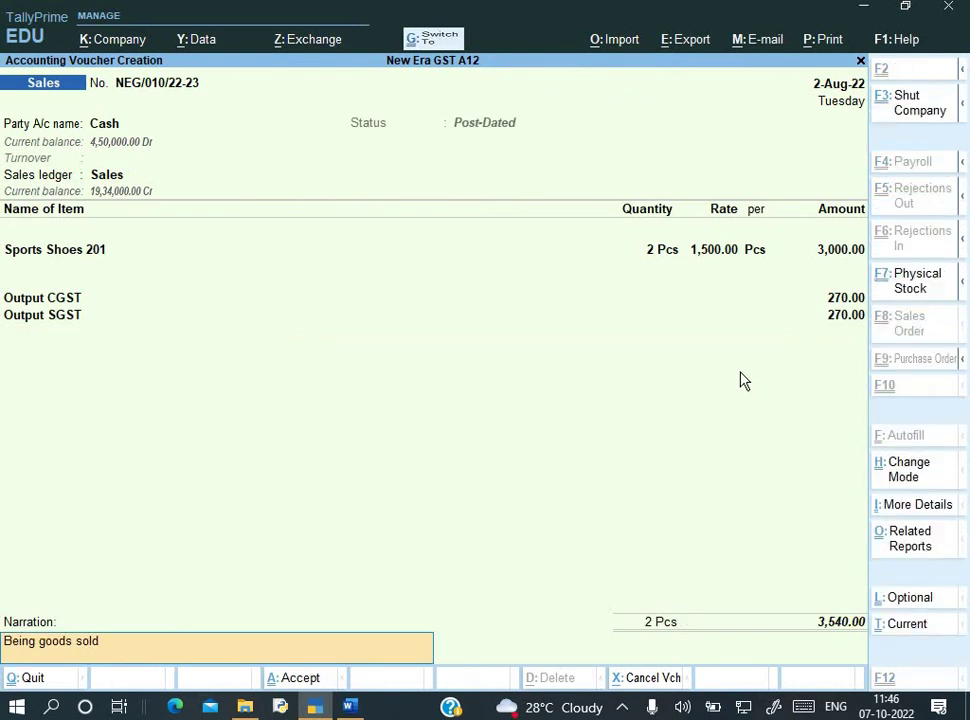
key(ctrl+t)
key(Return)
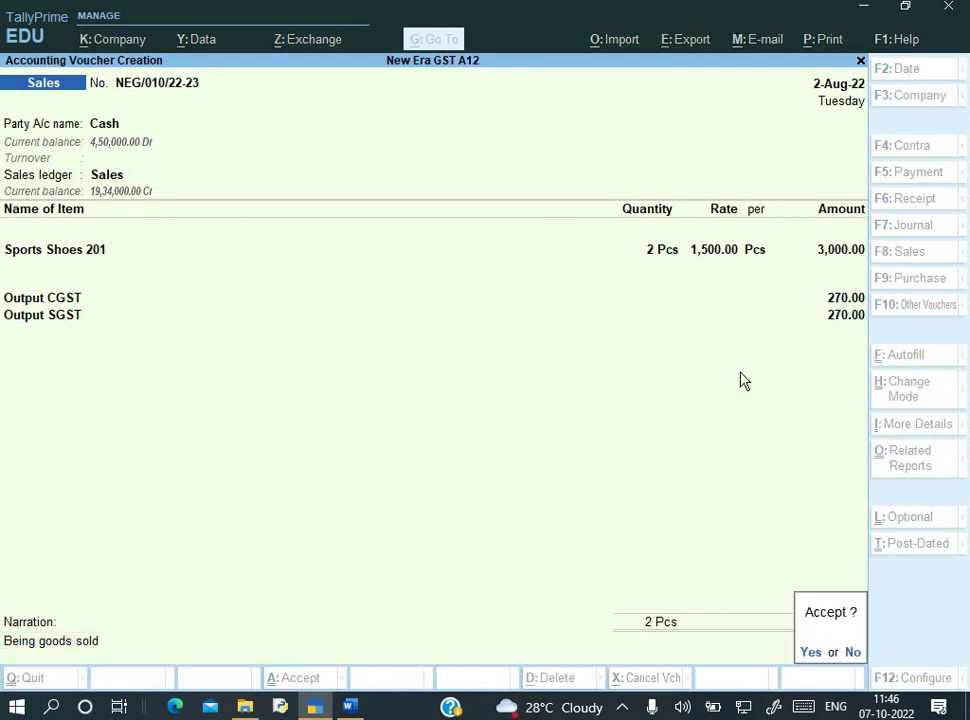
key(y)
- Switch to Word and review the whole Q.4 tax invoice in Assignment 18, including its tax summary and buyer details
key(alt+Tab)
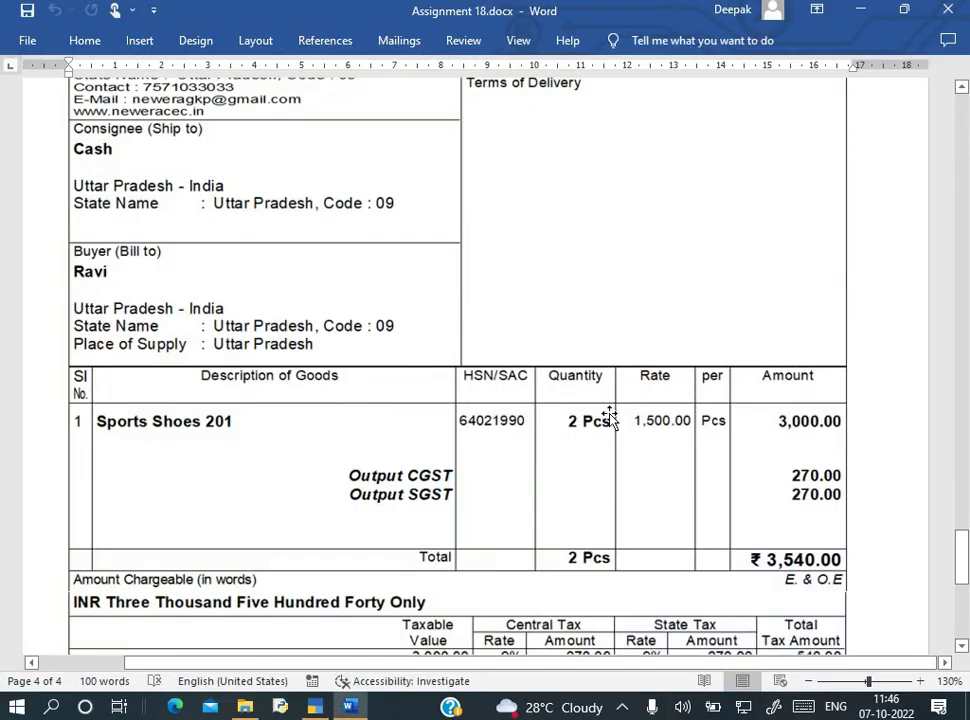
scroll(610, 418, down, 10)
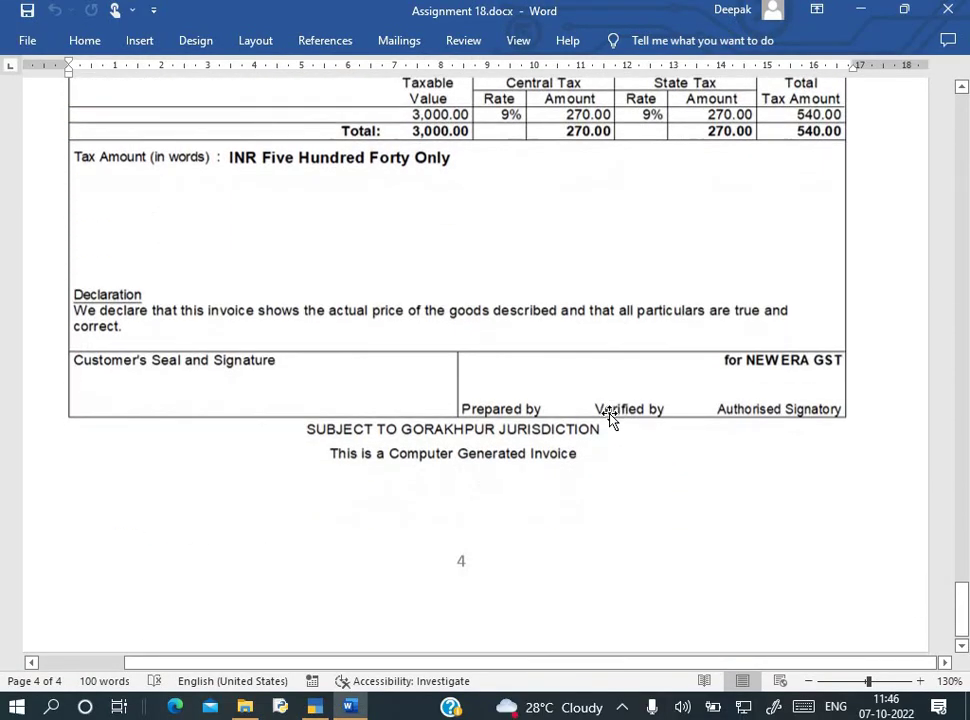
scroll(610, 418, down, 1)
scroll(610, 418, up, 3)
scroll(610, 418, down, 3)
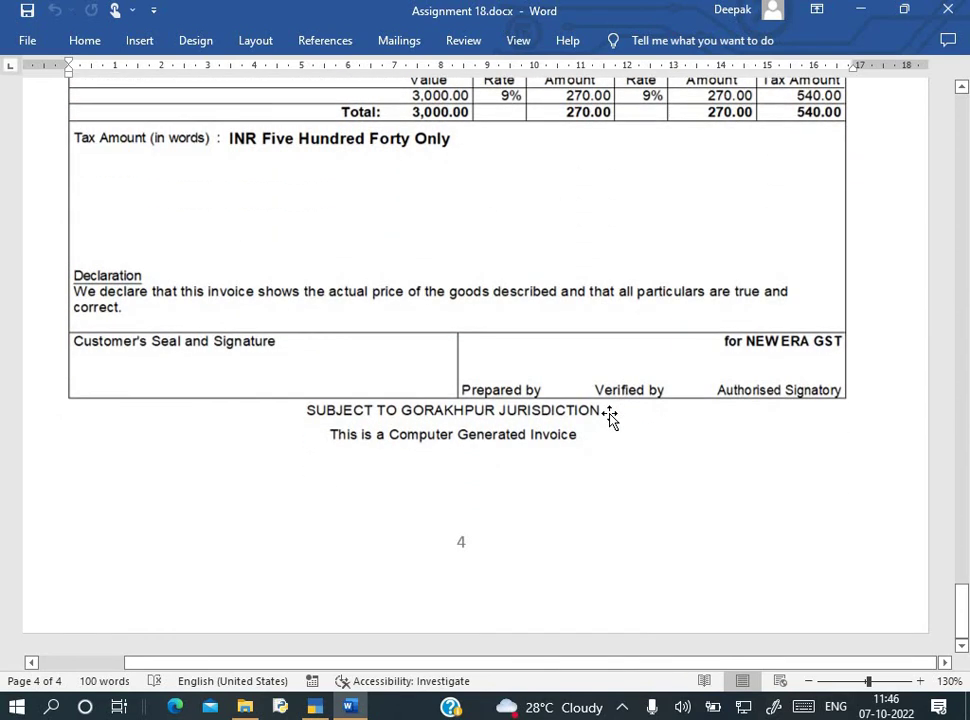
scroll(610, 418, up, 8)
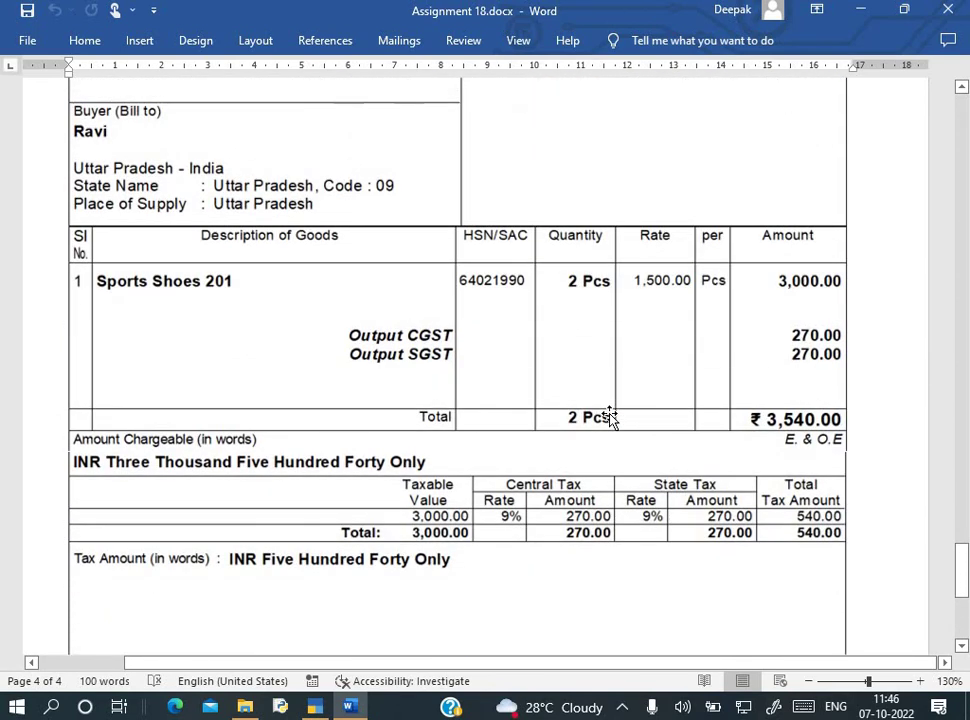
scroll(610, 418, up, 8)
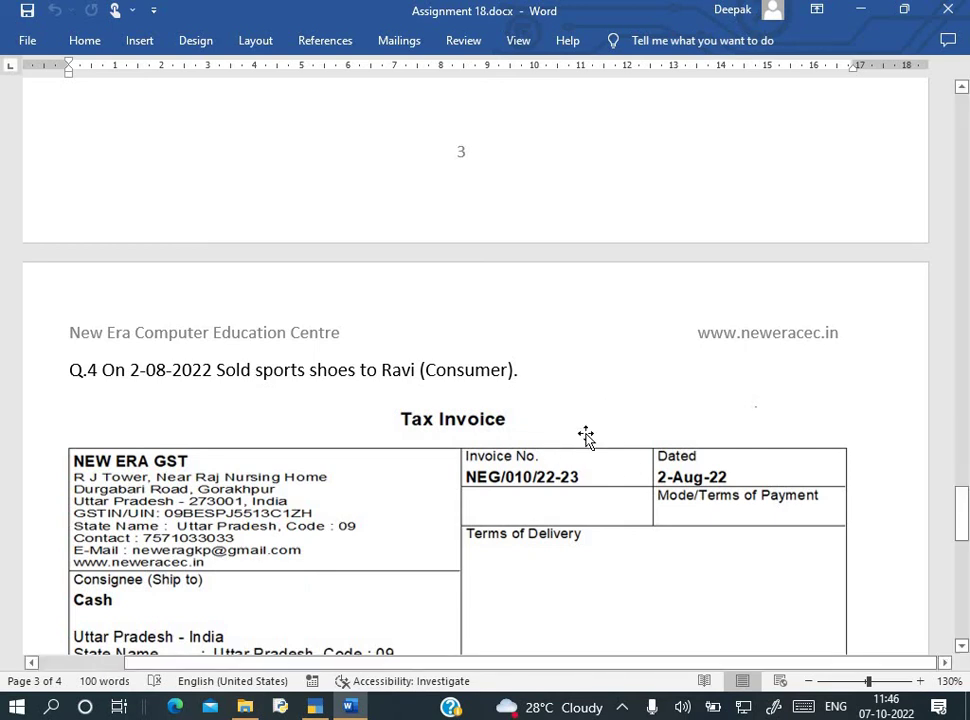
scroll(531, 425, down, 3)
scroll(531, 430, down, 2)
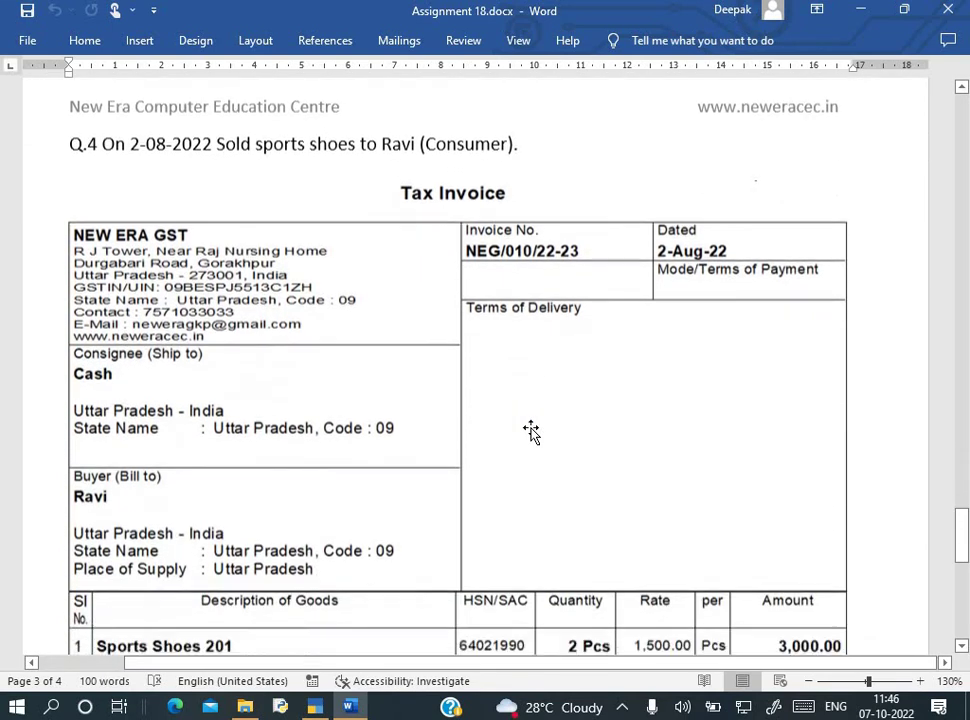